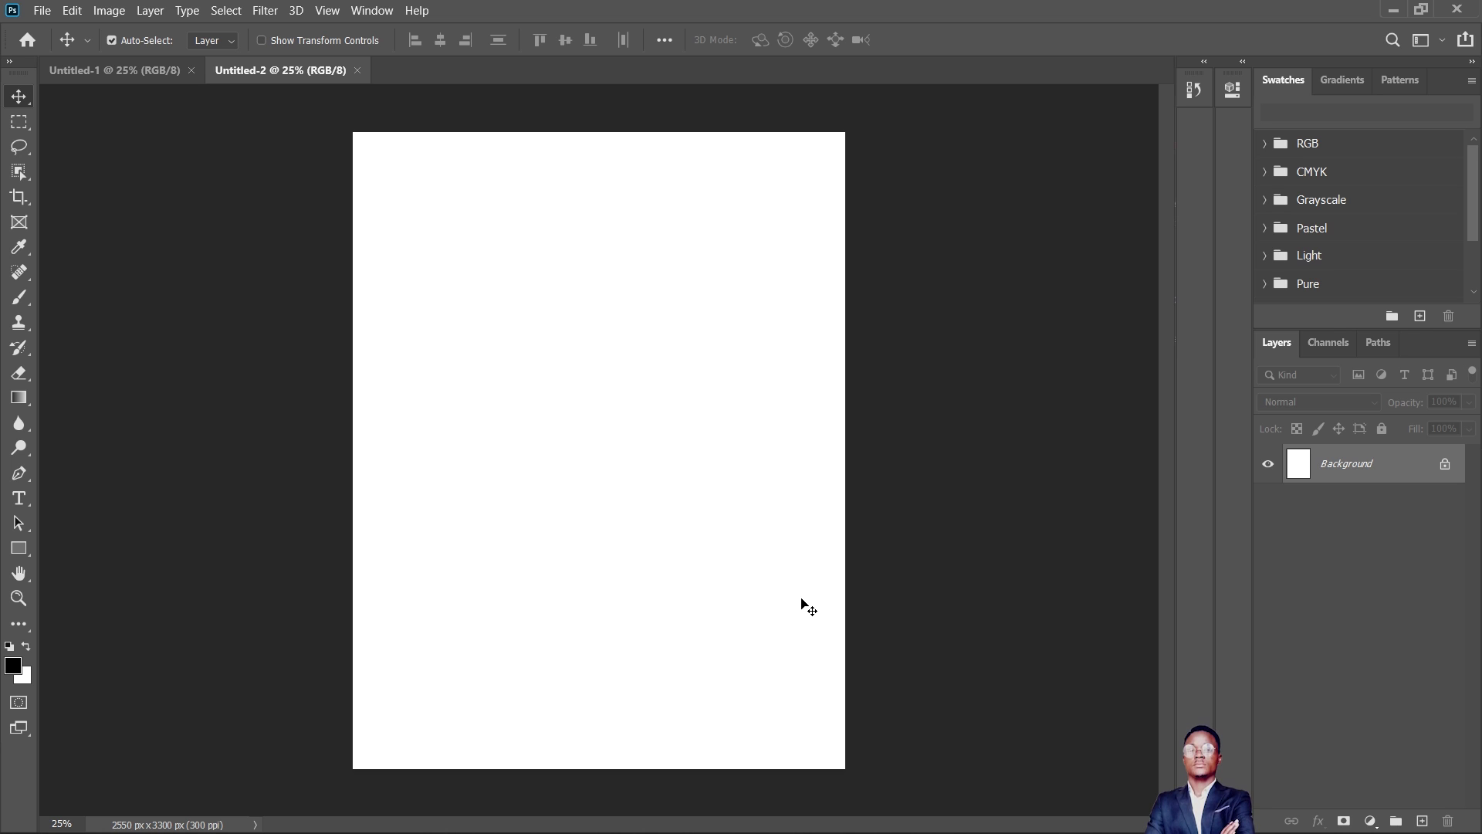
- Close both open blank documents, Untitled-2 and Untitled-1
left_click(131, 75)
left_click(252, 72)
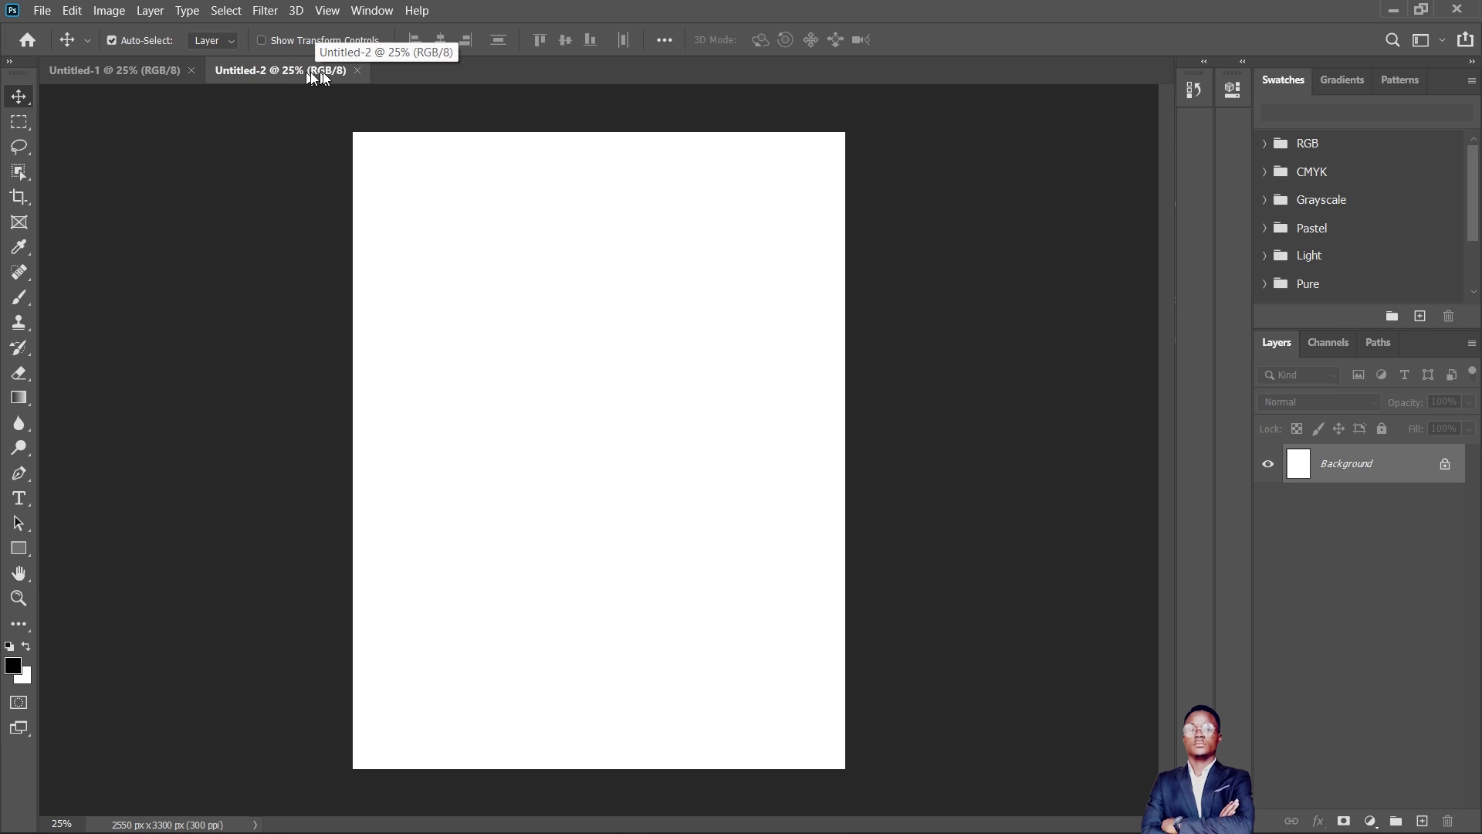
left_click(357, 72)
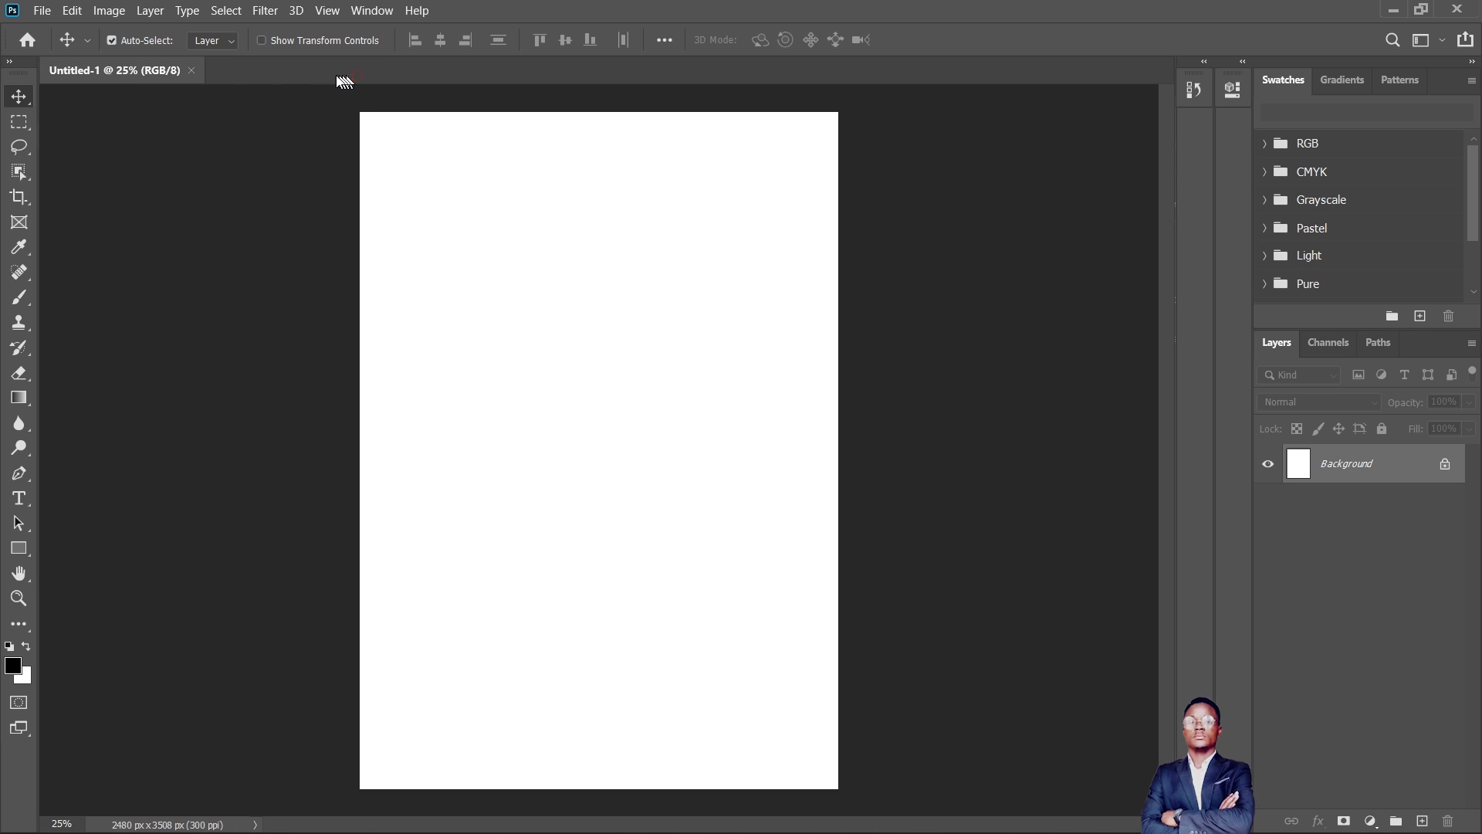
left_click(195, 71)
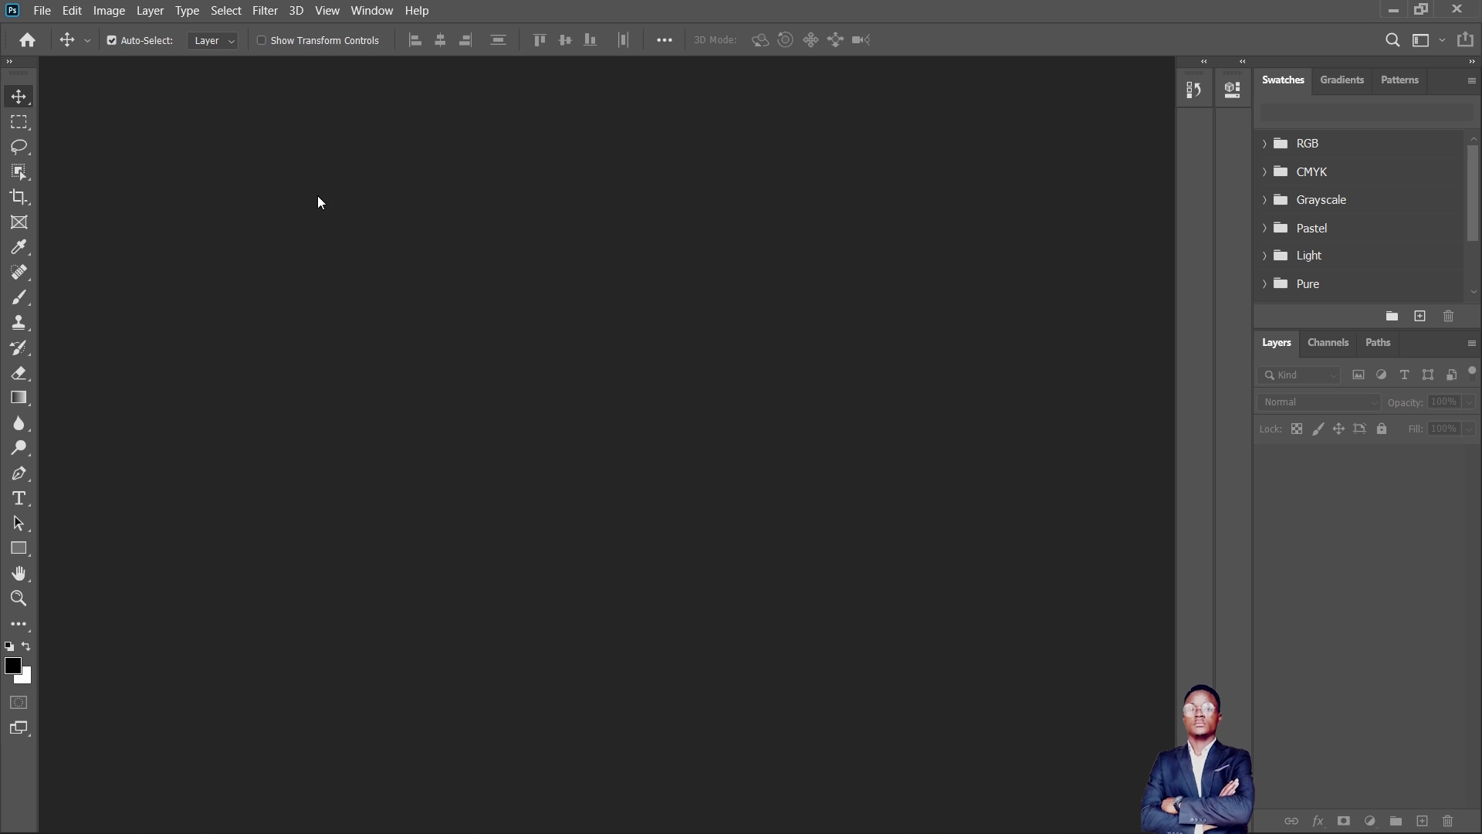
- Turn on Show Transform Controls for the Move tool and keep the Move tool active
left_click(133, 43)
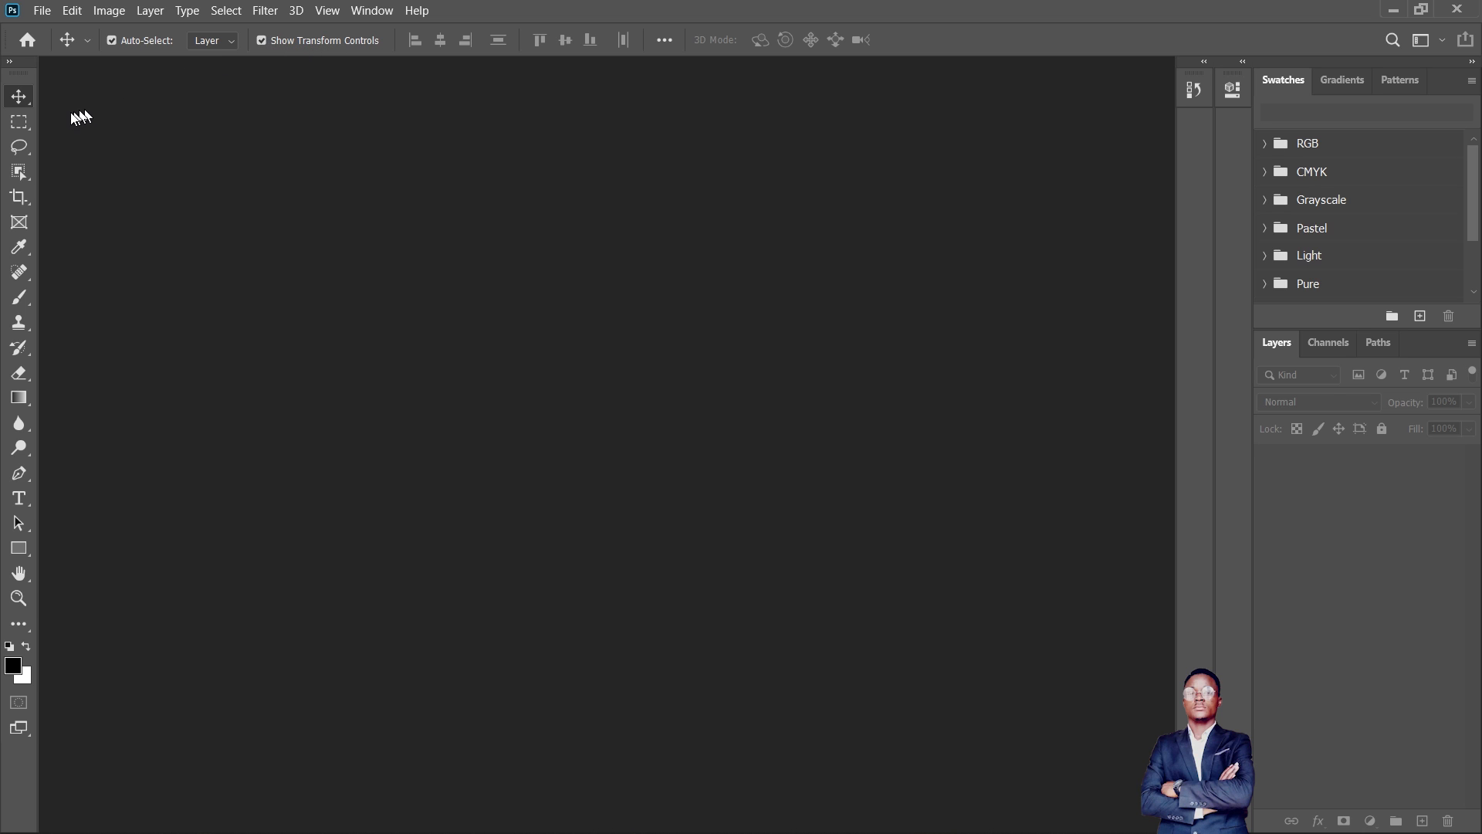
left_click(20, 123)
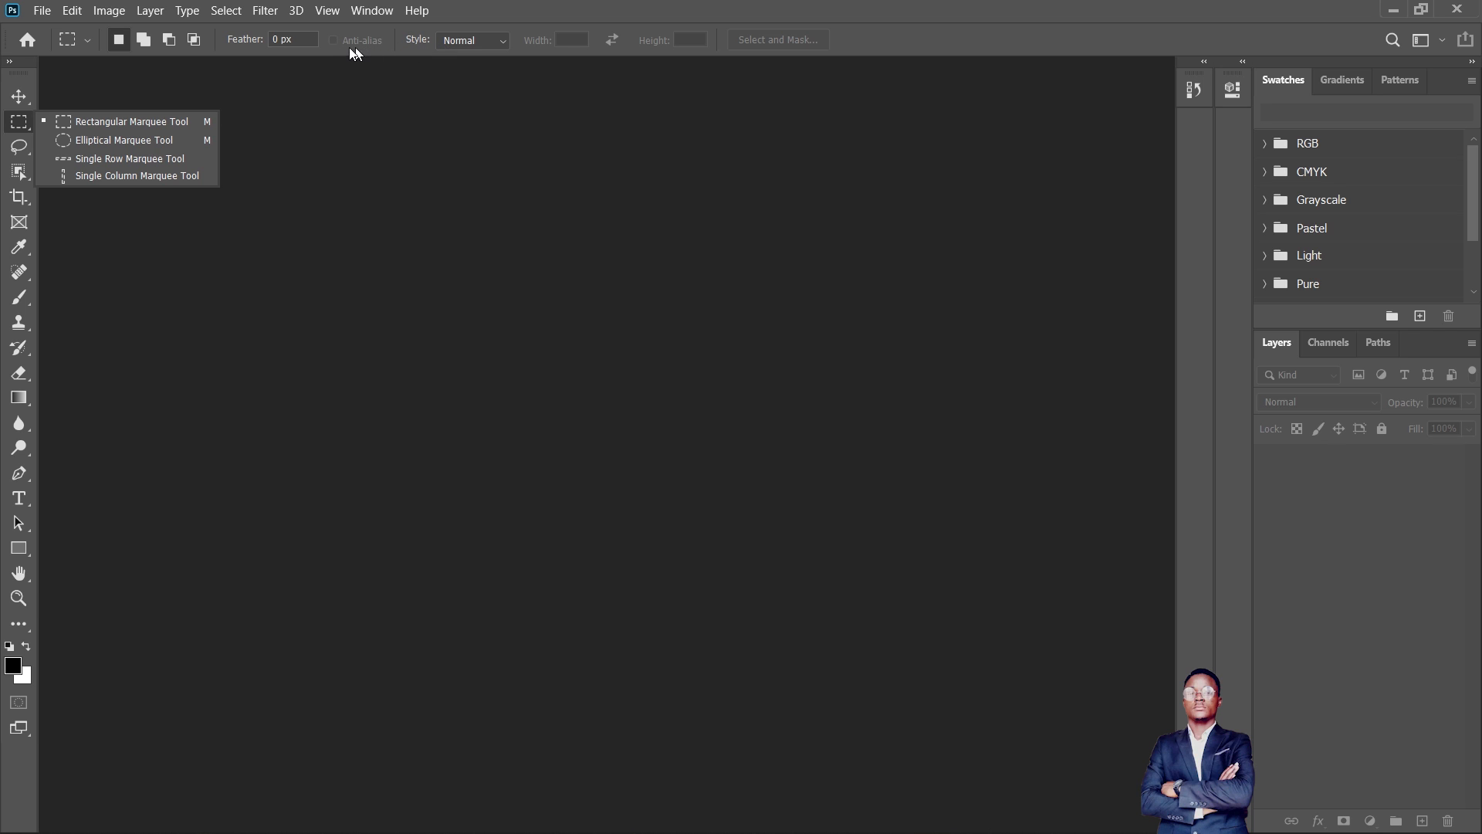
left_click(20, 98)
left_click(81, 96)
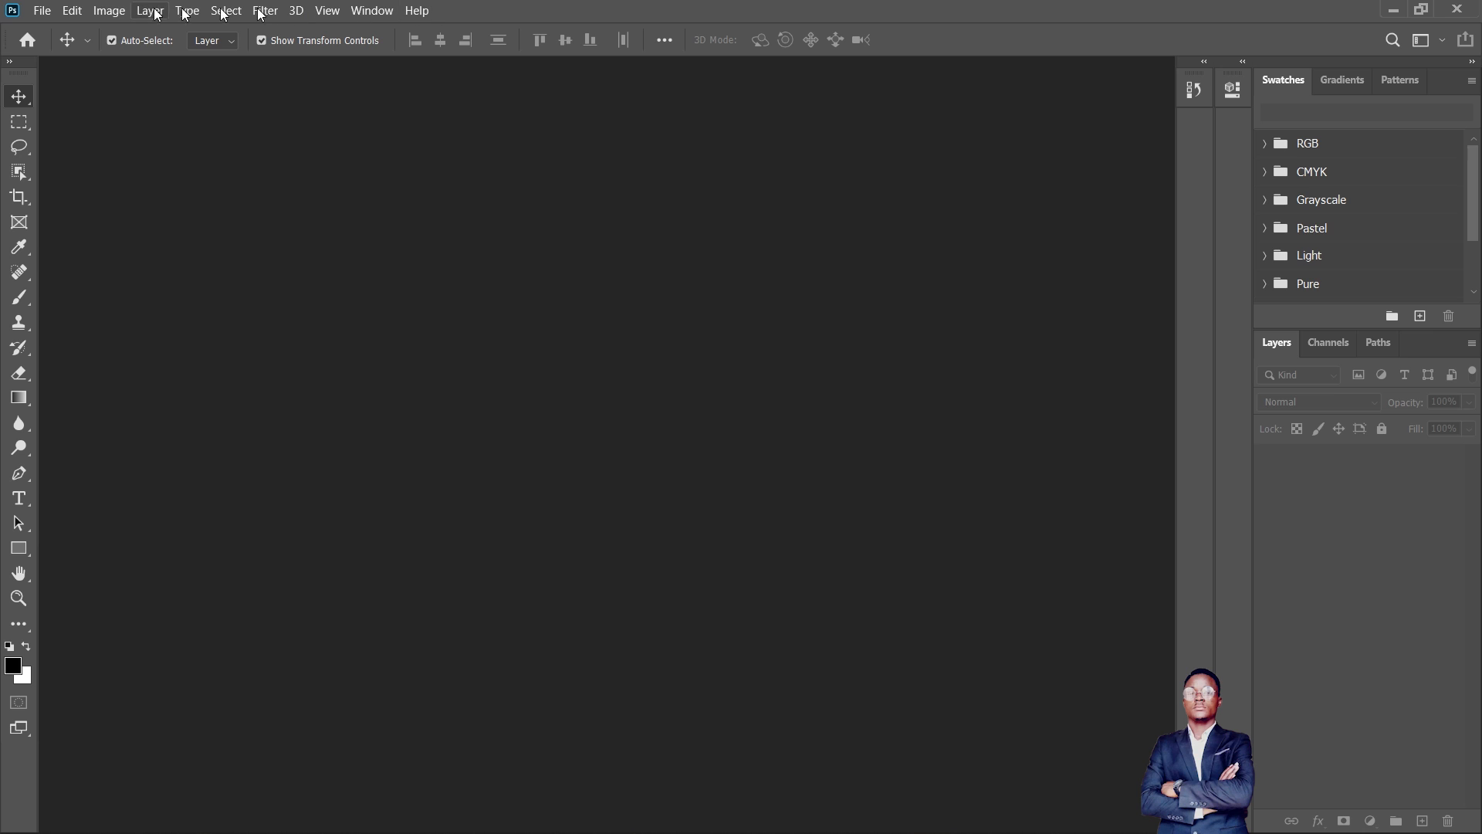
- Create a new blank document from the A4 print preset, 210 x 297 mm at 300 ppi
left_click(44, 14)
left_click(71, 39)
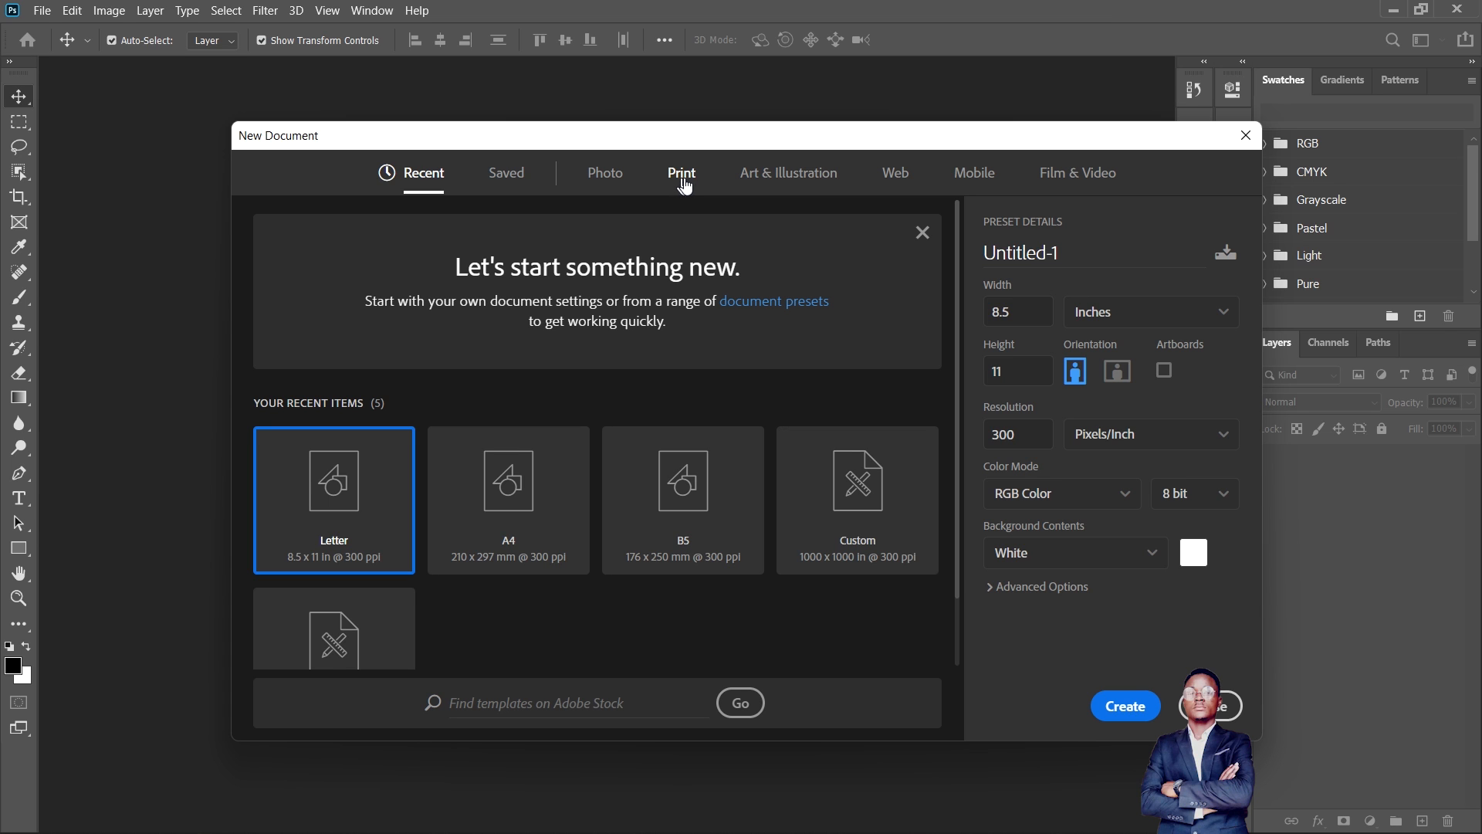
left_click(683, 180)
scroll(572, 501, "down", 2)
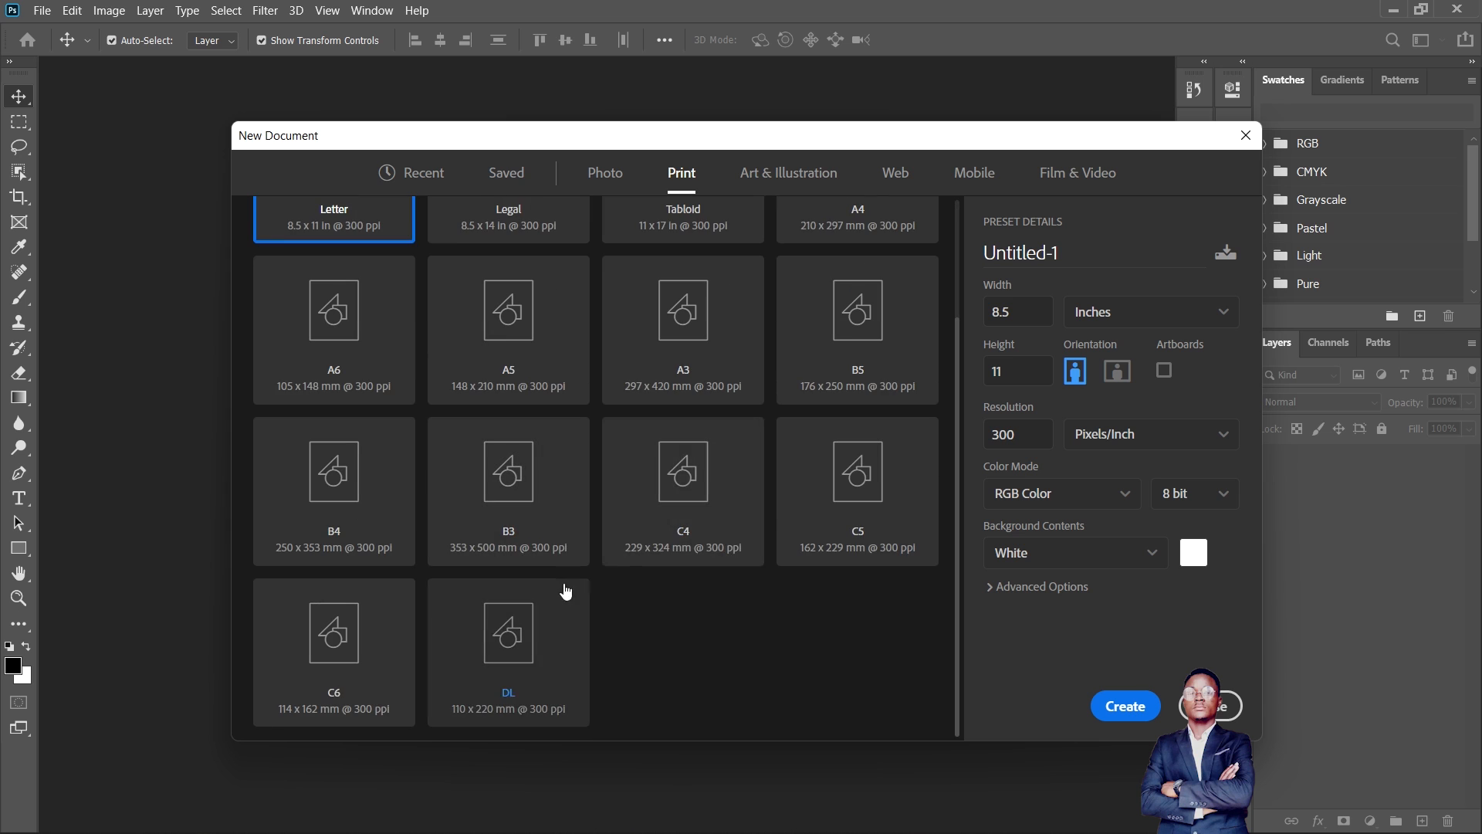
scroll(610, 555, "up", 2)
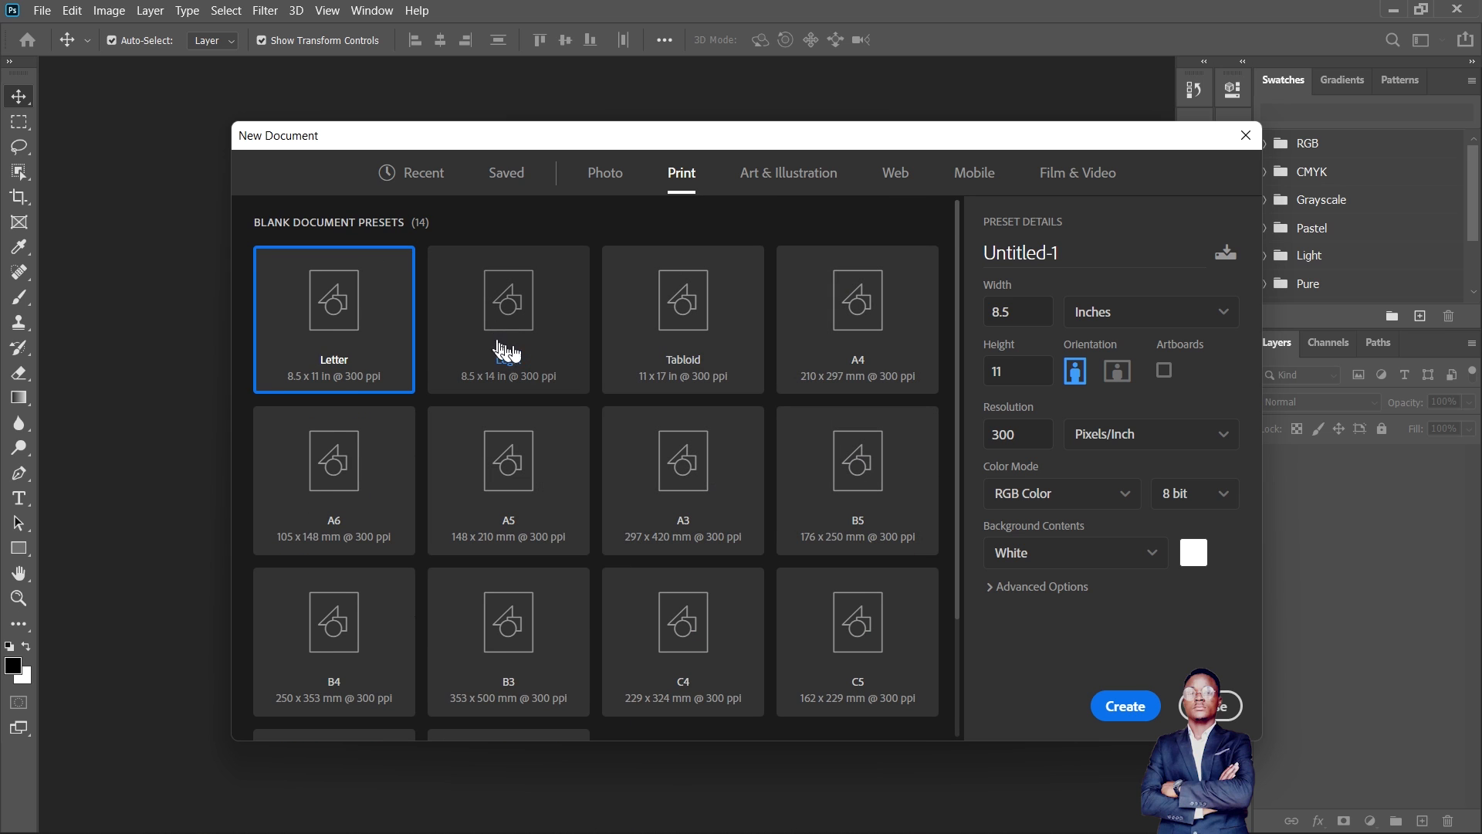
left_click(867, 366)
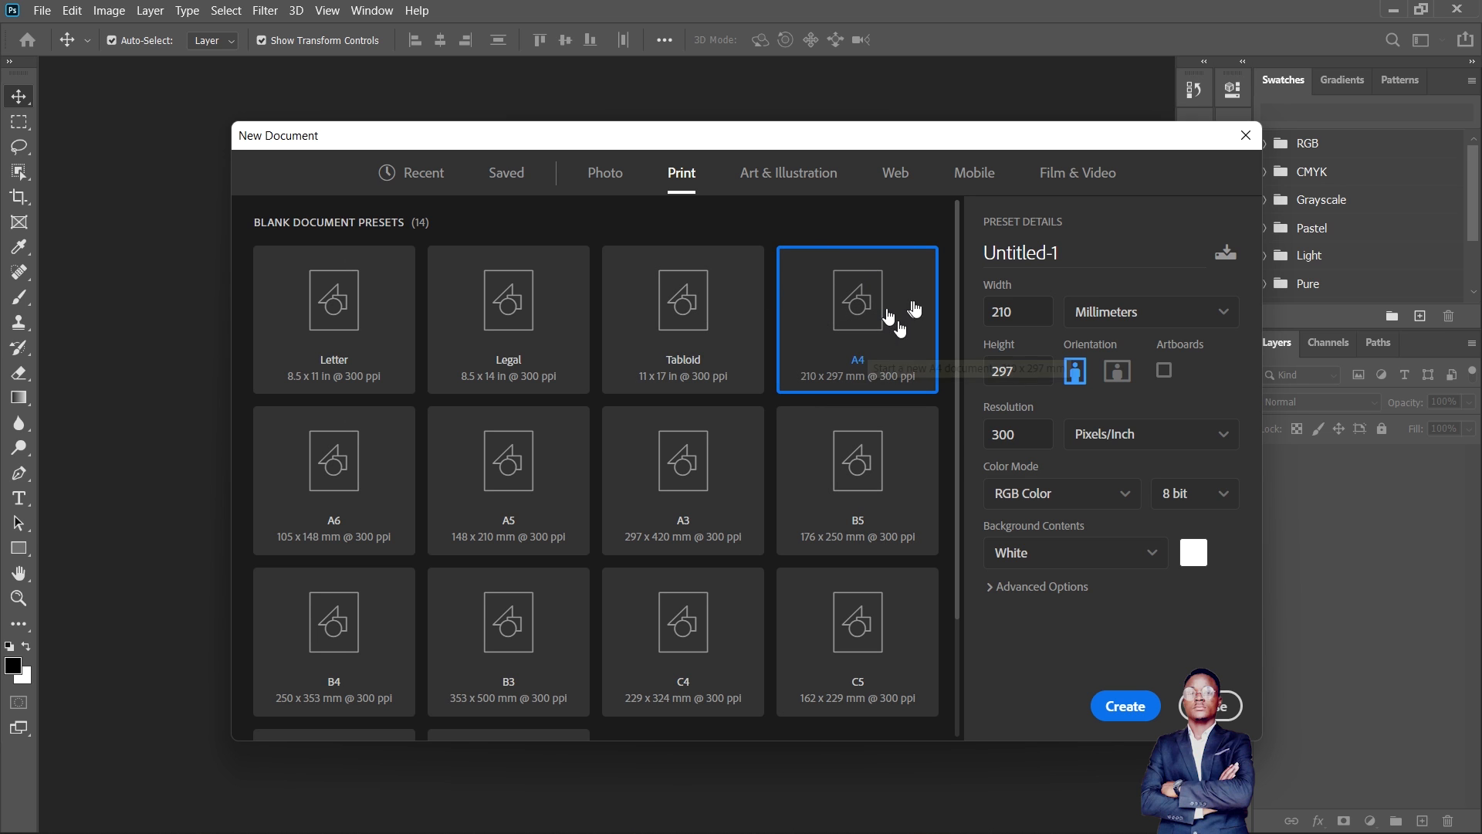
left_click(1126, 707)
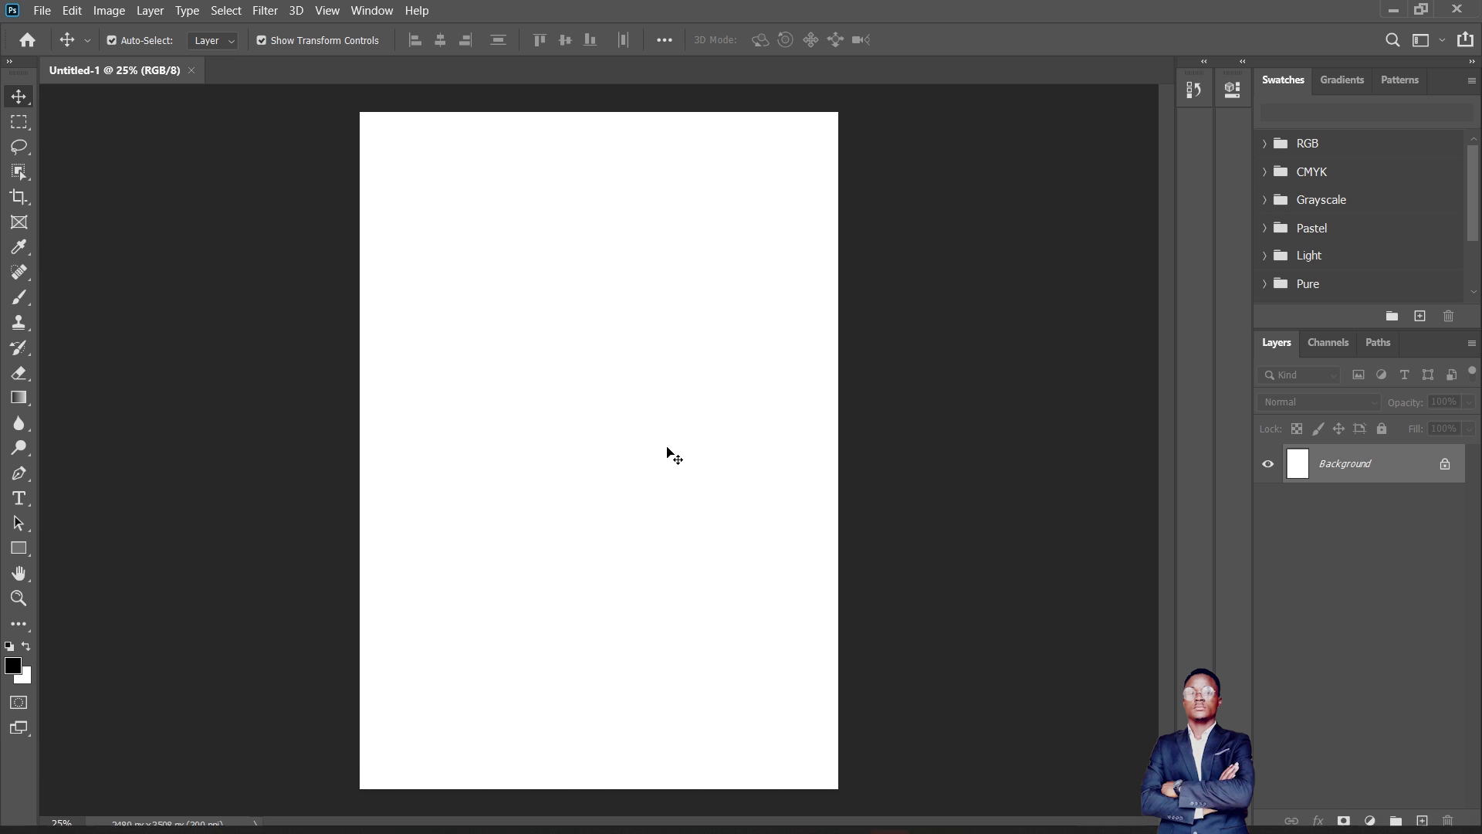
- Create a second blank document from the A3 print preset, 297 x 420 mm at 300 ppi
left_click(42, 11)
left_click(58, 29)
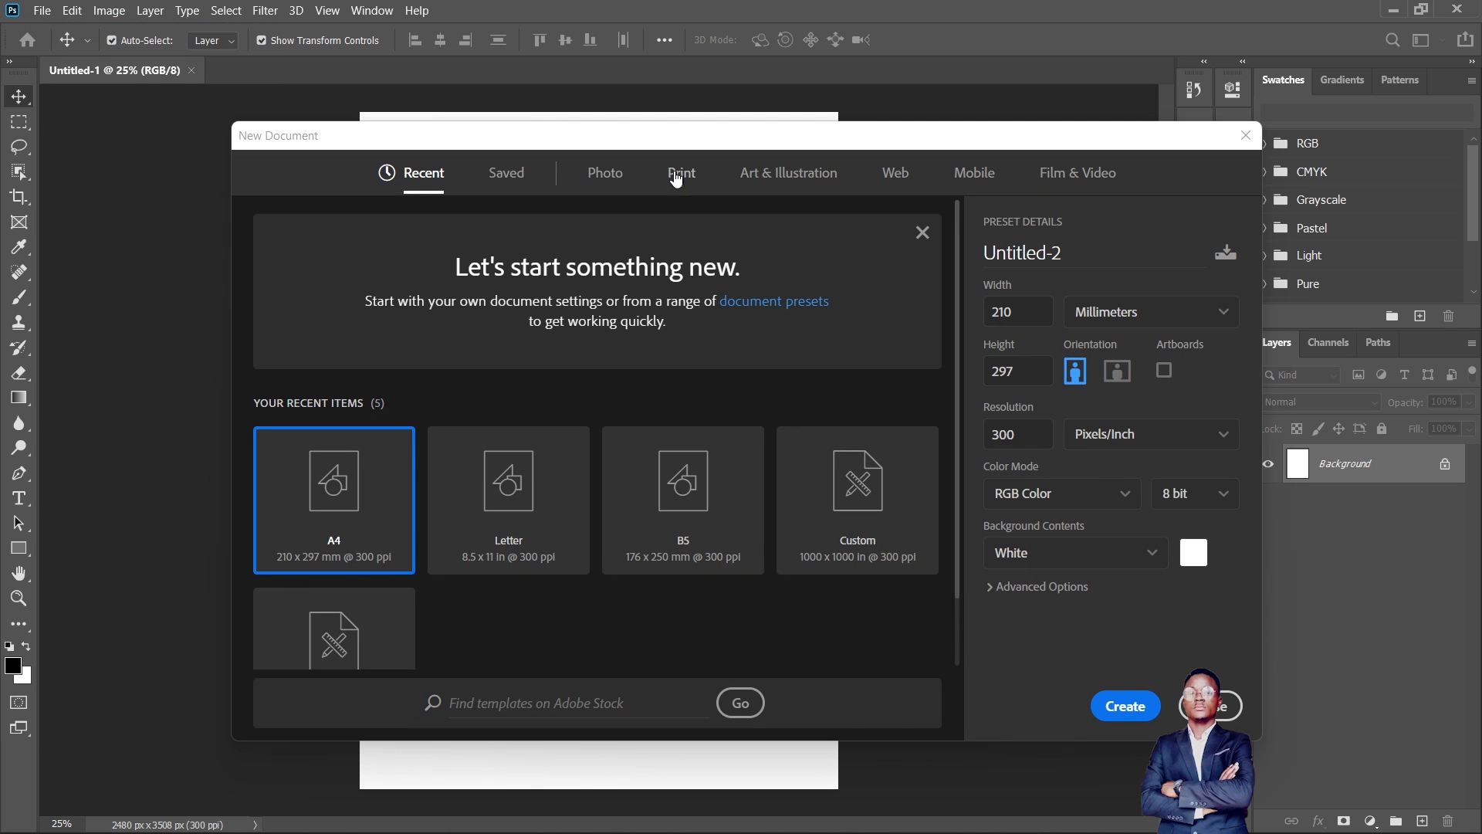
left_click(679, 174)
left_click(712, 528)
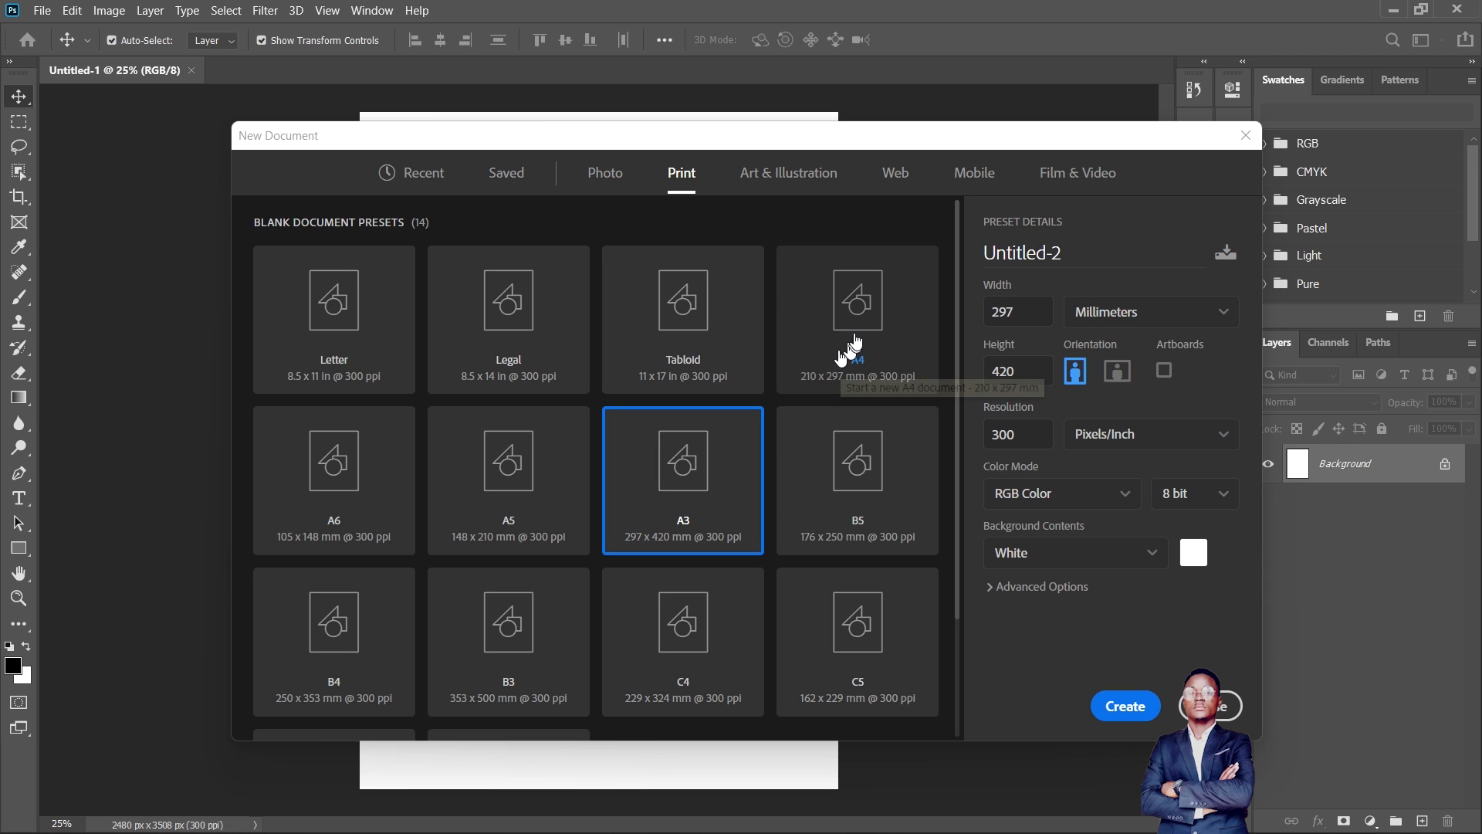
left_click(1126, 705)
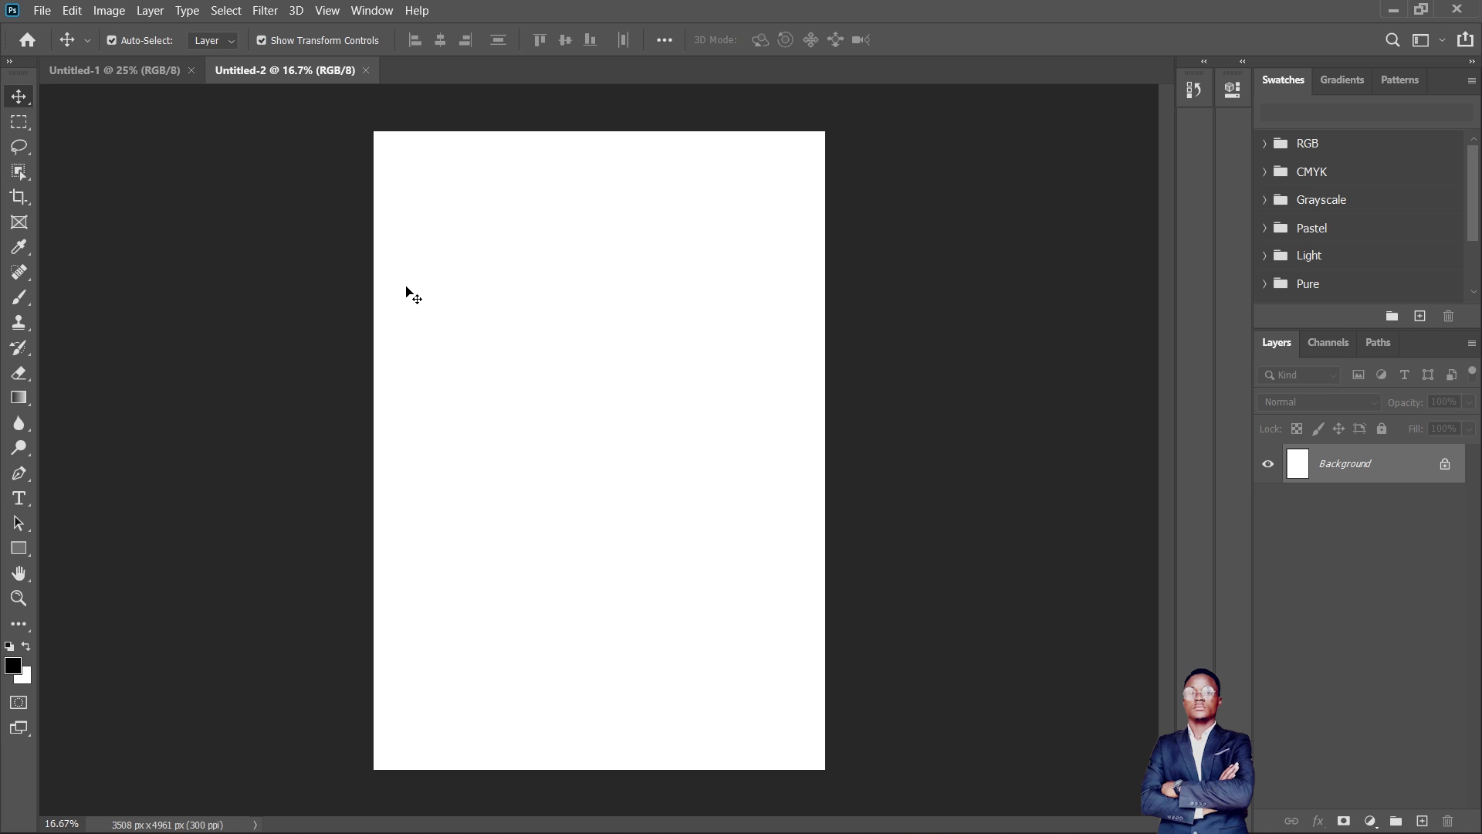
- Start a custom new document, enter 1080 for both width and height, and switch the unit to Pixels
left_click(48, 12)
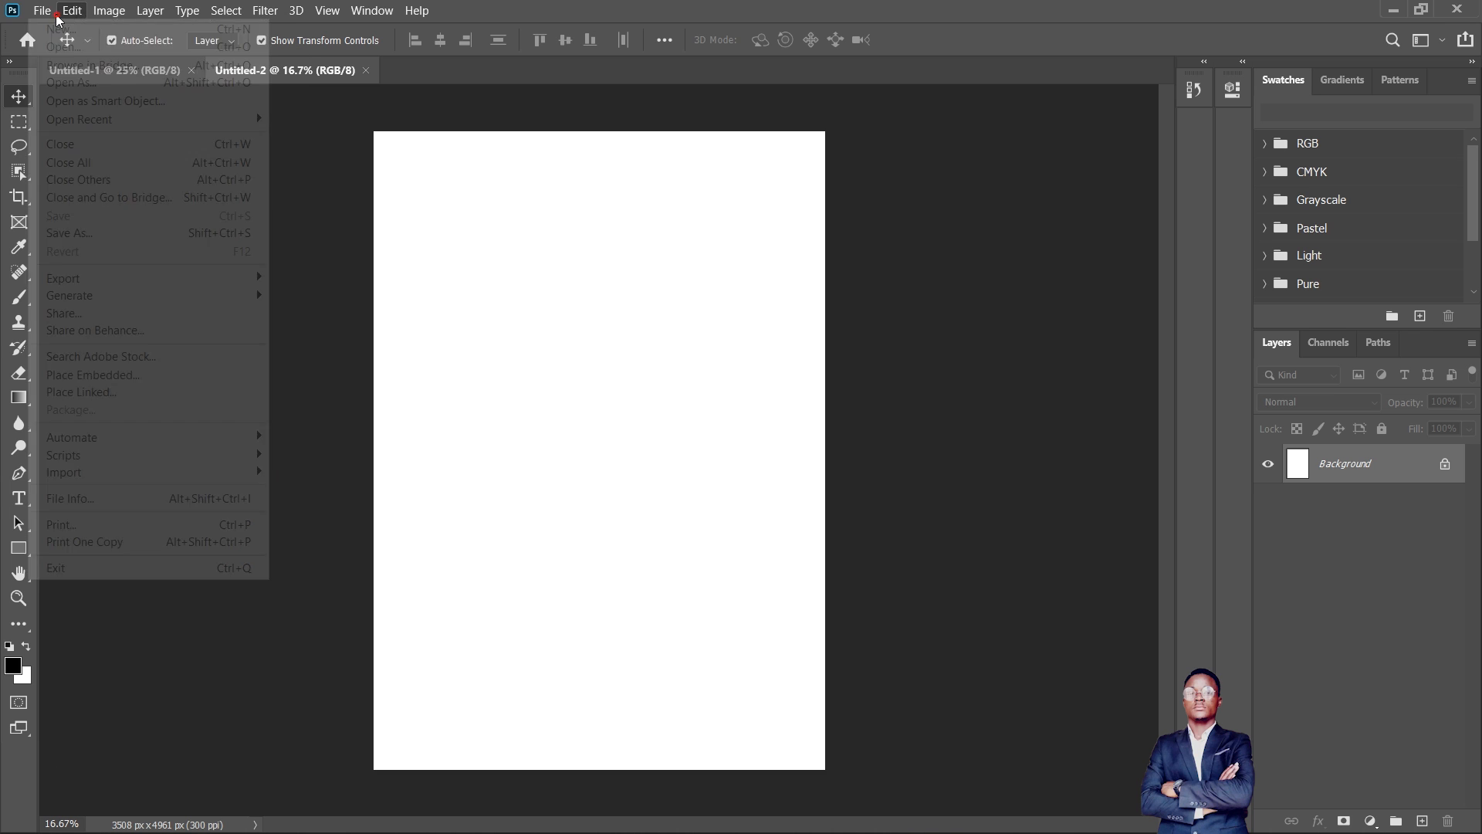
left_click(62, 30)
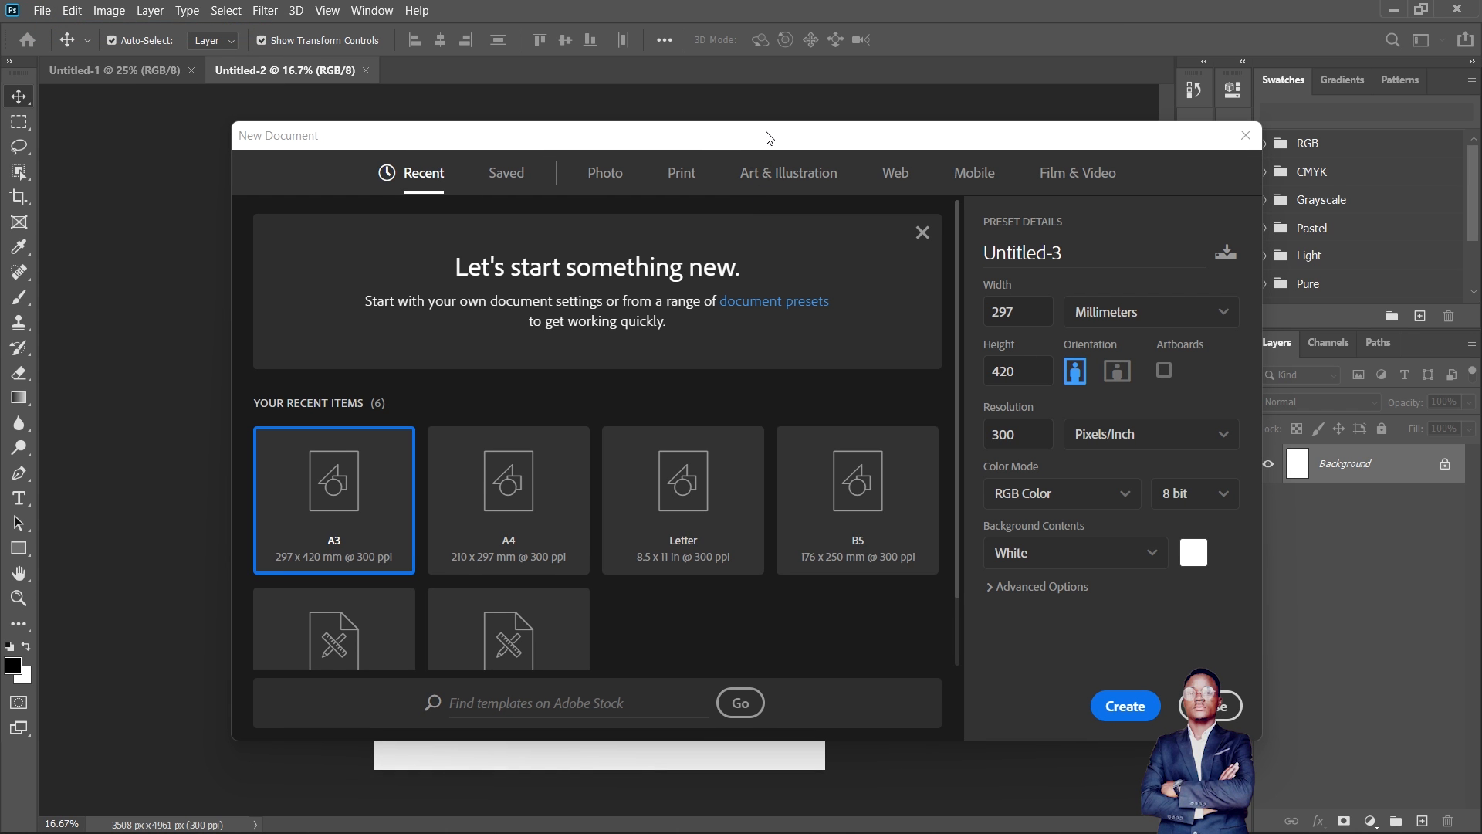
double_click(1028, 313)
type("1080")
double_click(1021, 375)
type("1080")
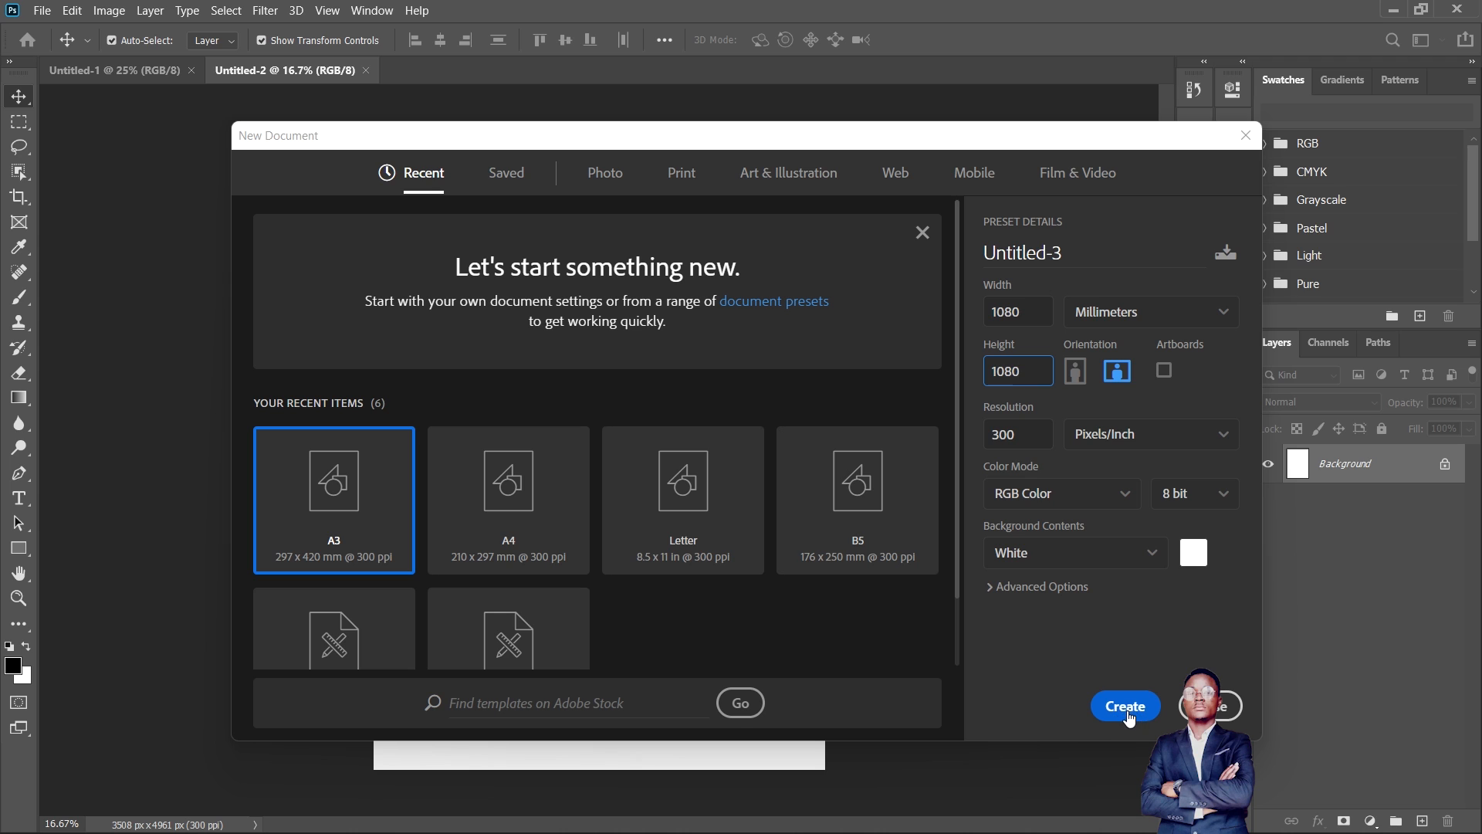
left_click(1164, 319)
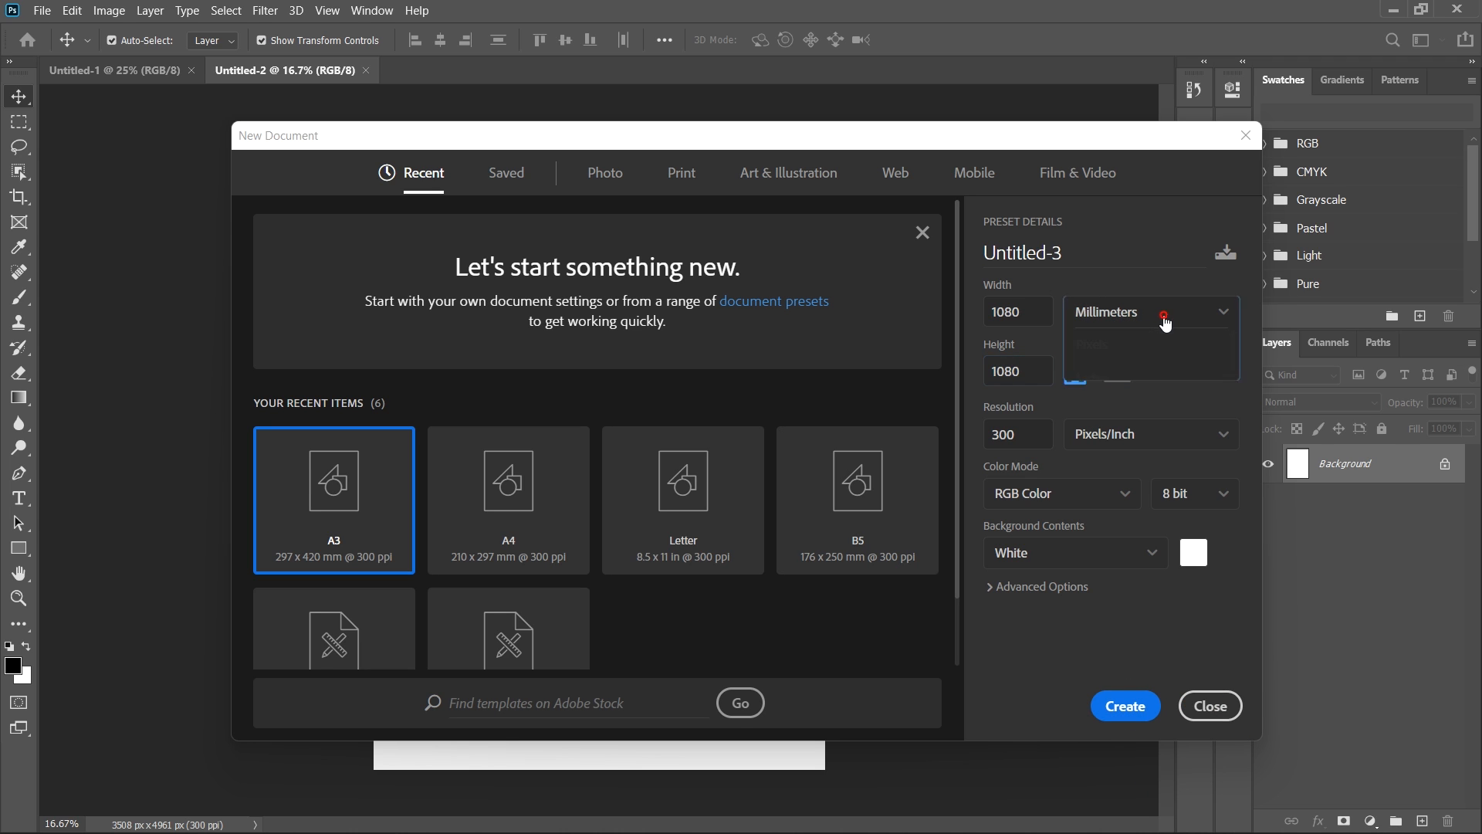
left_click(1122, 345)
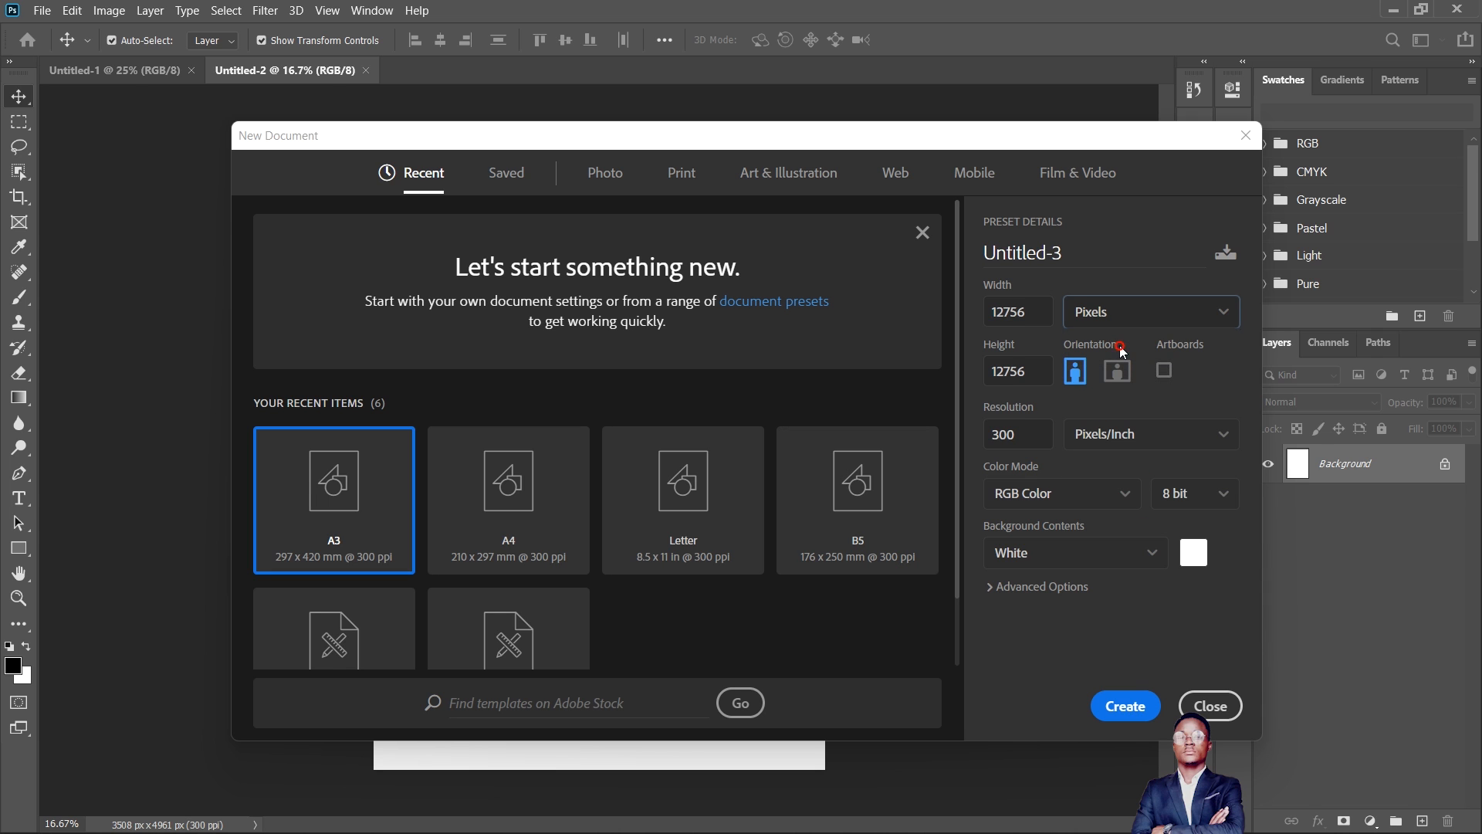
- Try Inches, Millimeters and Points as the measurement unit for the new document
left_click(1207, 322)
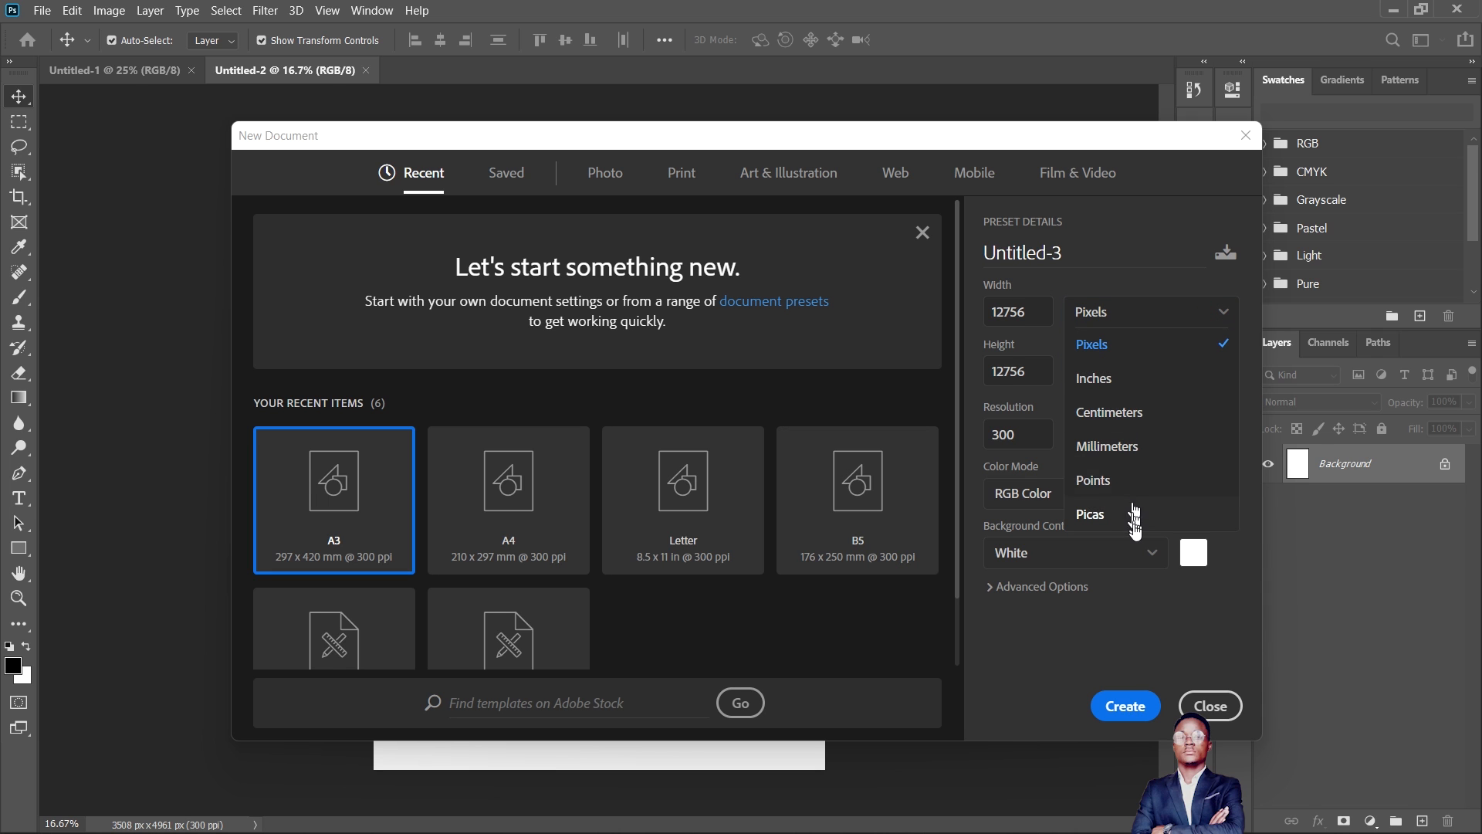
left_click(1124, 343)
left_click(1158, 311)
left_click(1131, 378)
left_click(1206, 311)
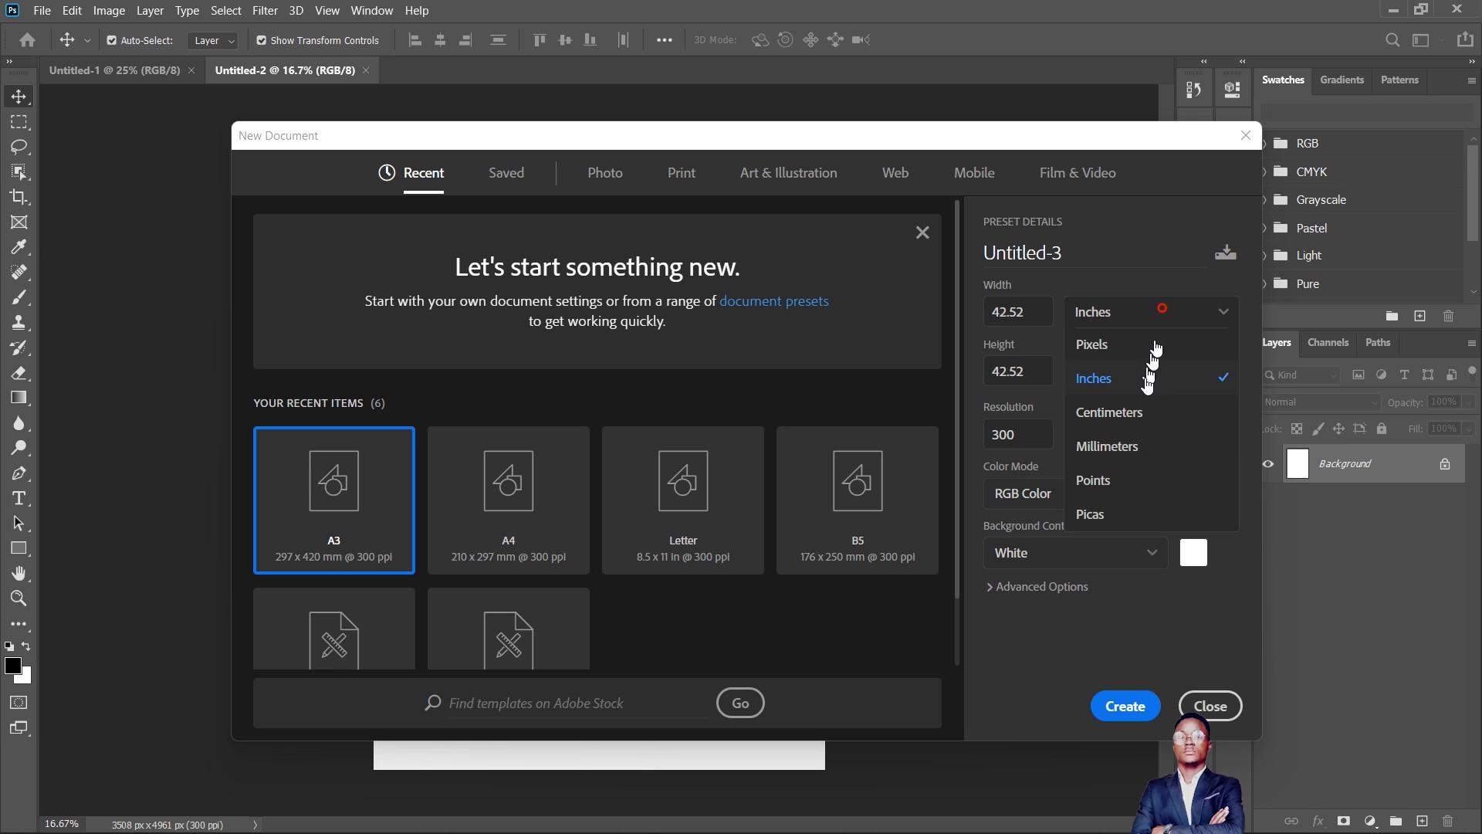
left_click(1138, 447)
left_click(1168, 311)
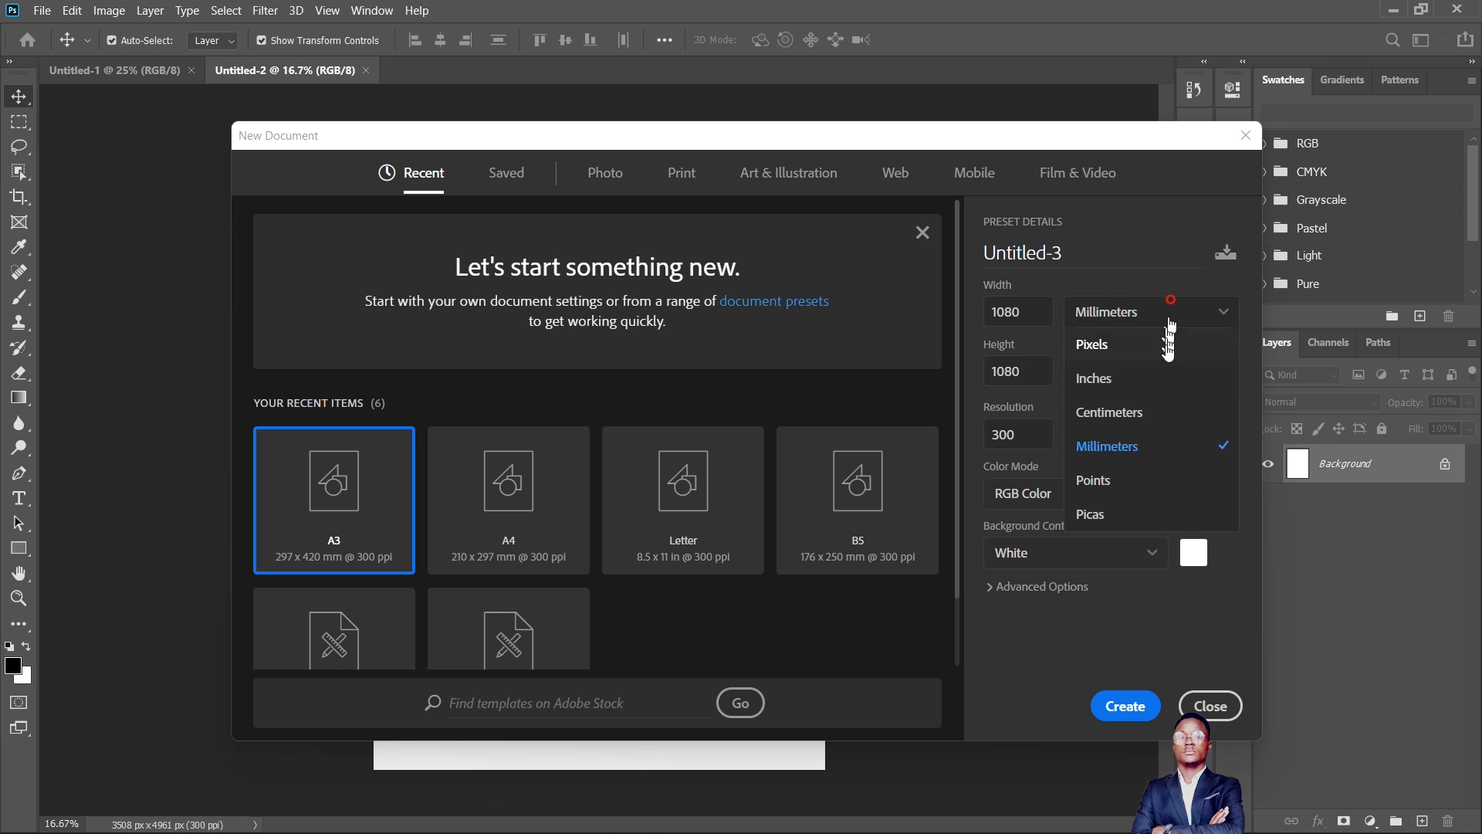
left_click(1143, 478)
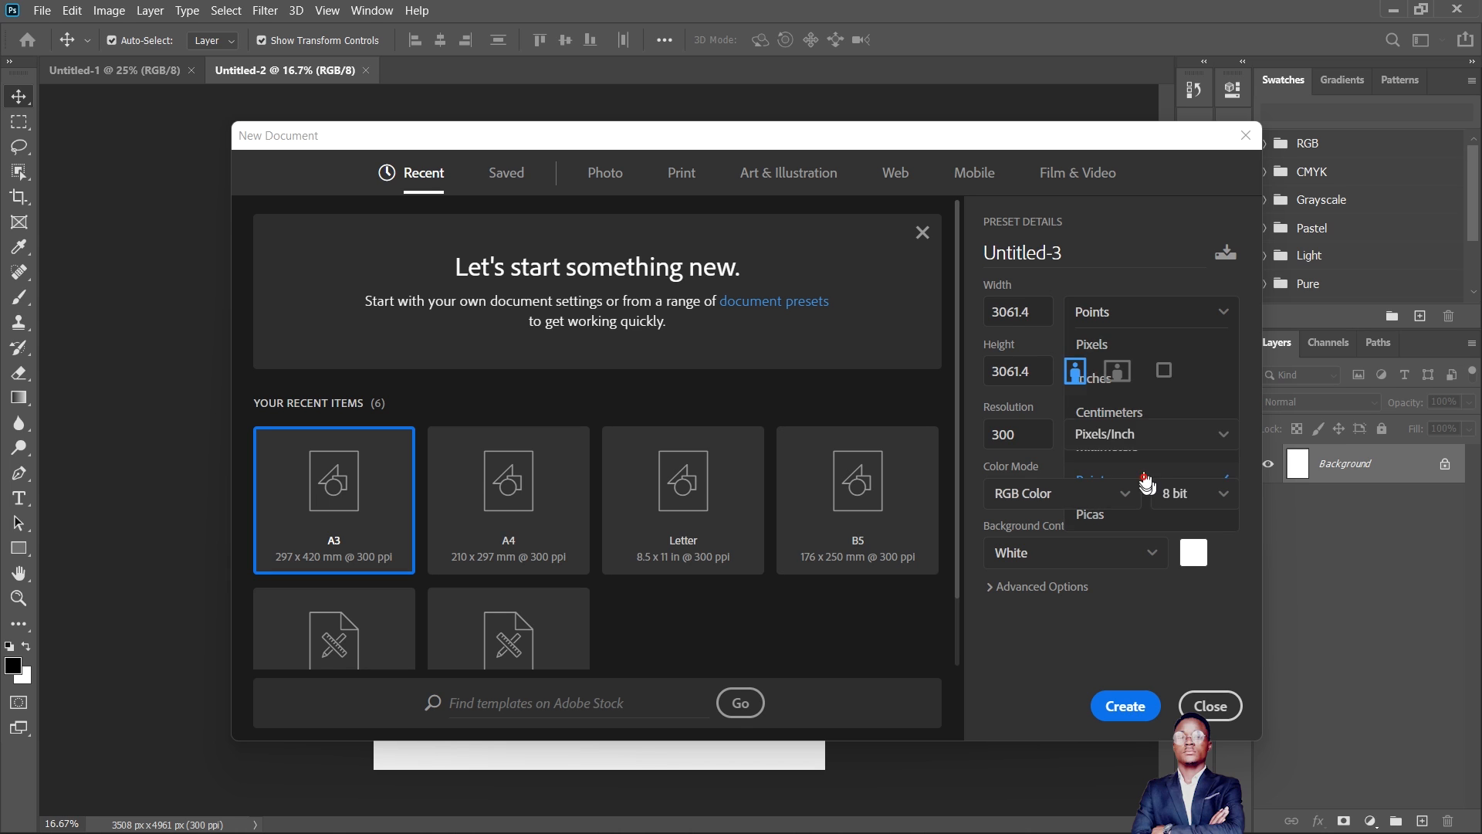
- Switch the unit back to Pixels, set width and height to 1080, and create the square document
left_click(1187, 322)
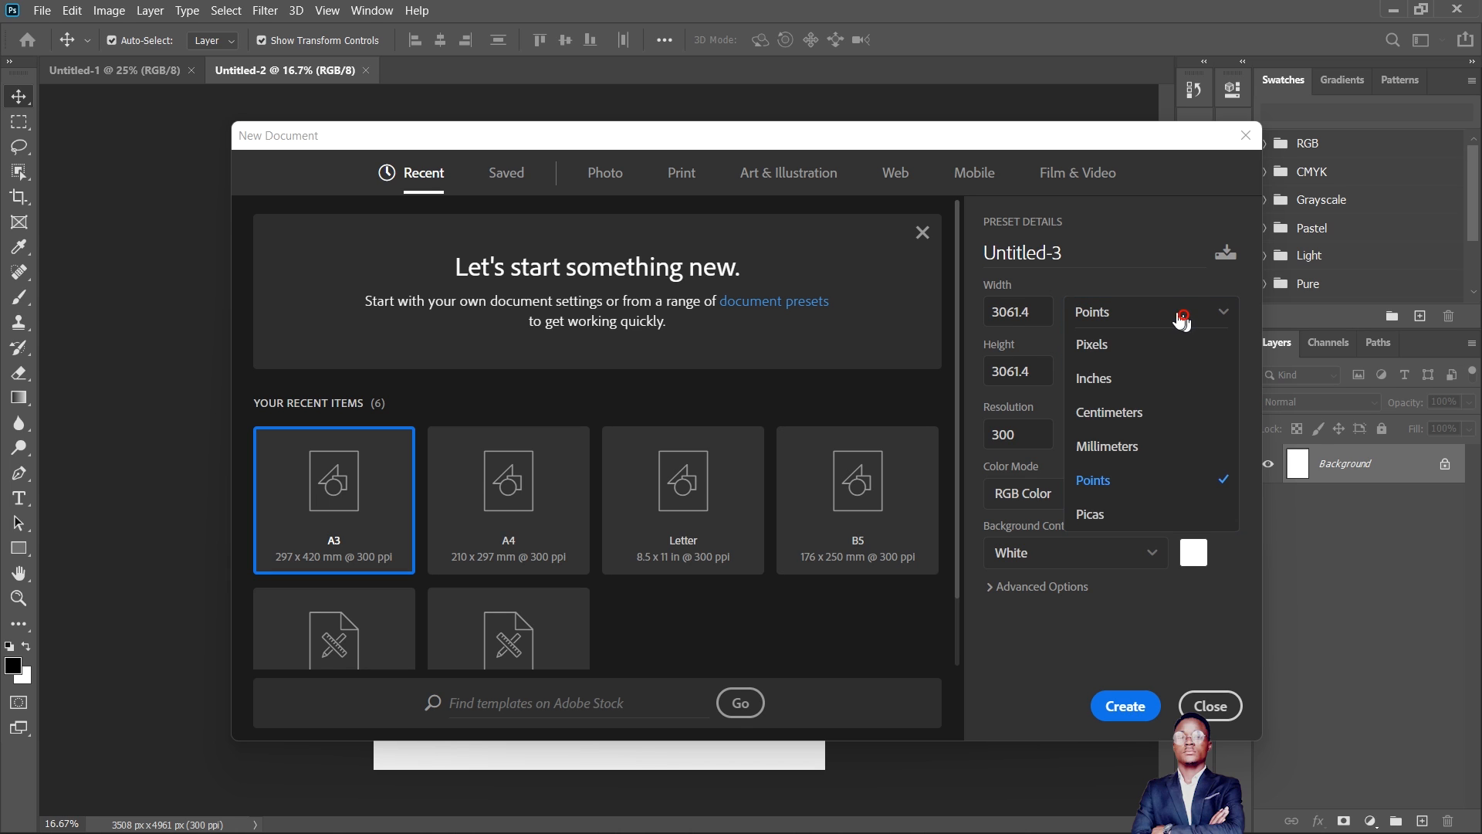
left_click(1124, 355)
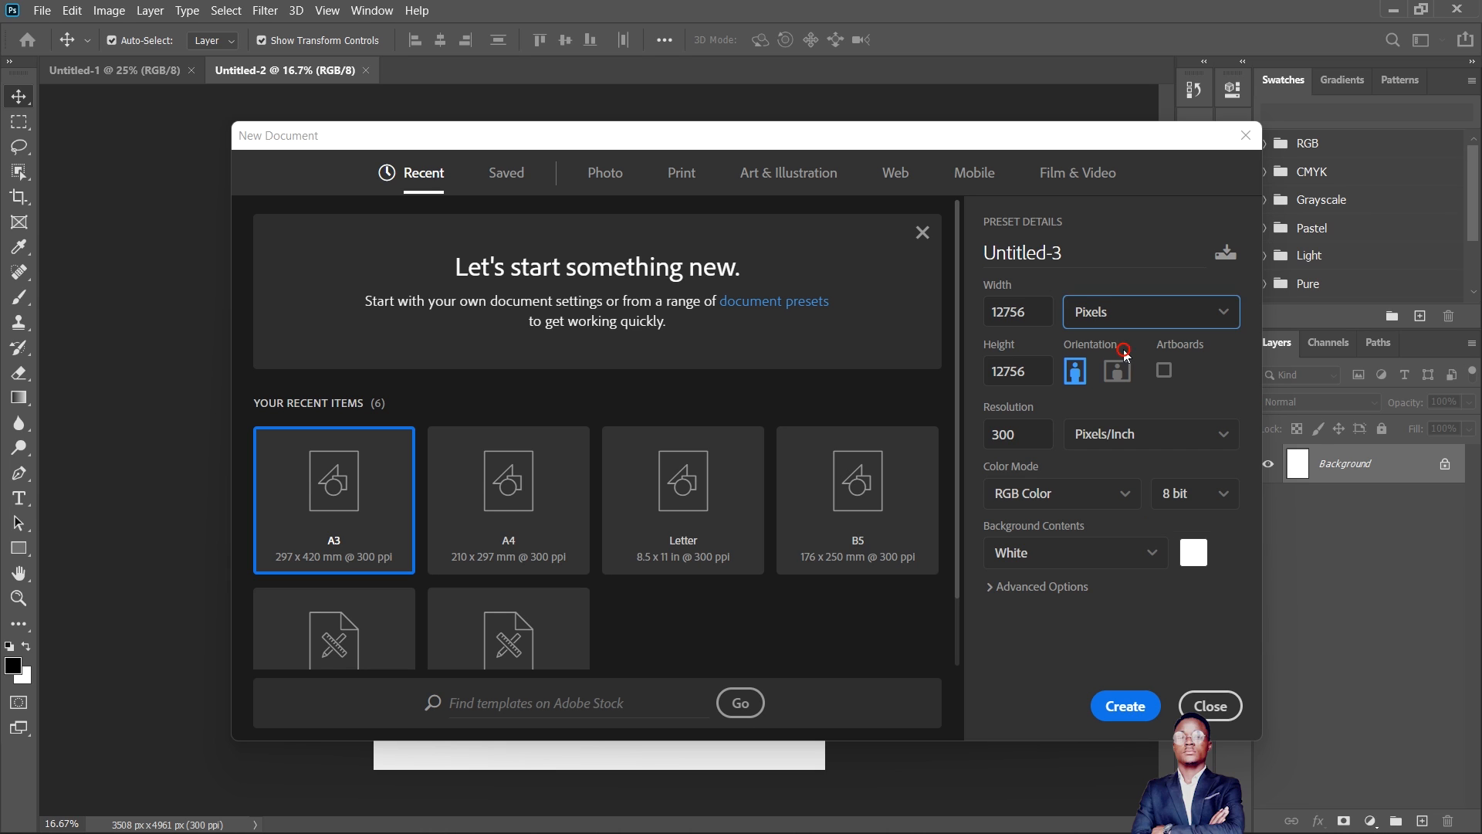
double_click(1036, 317)
type("1080")
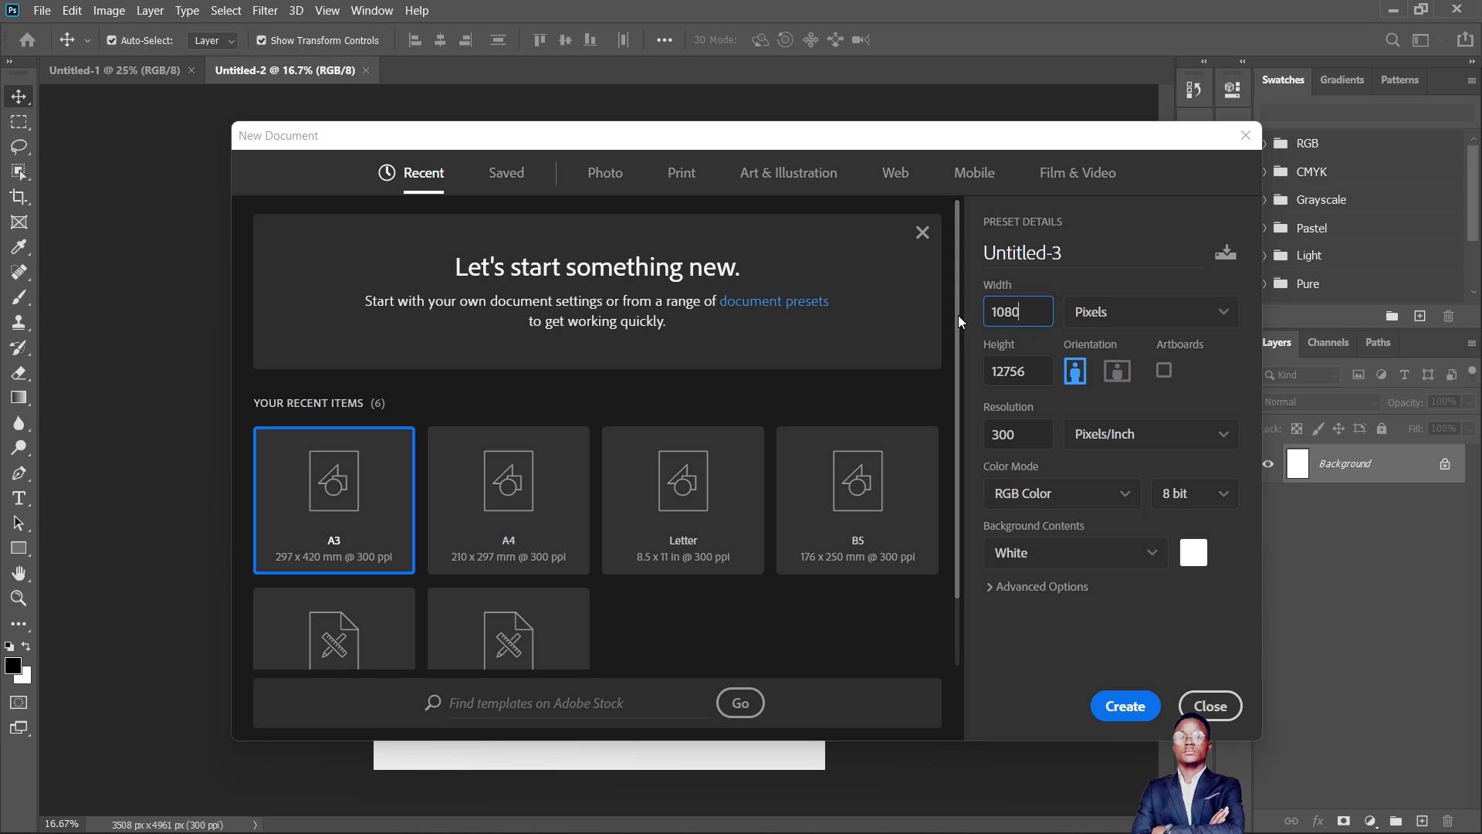
double_click(1017, 373)
type("1080")
left_click(1124, 706)
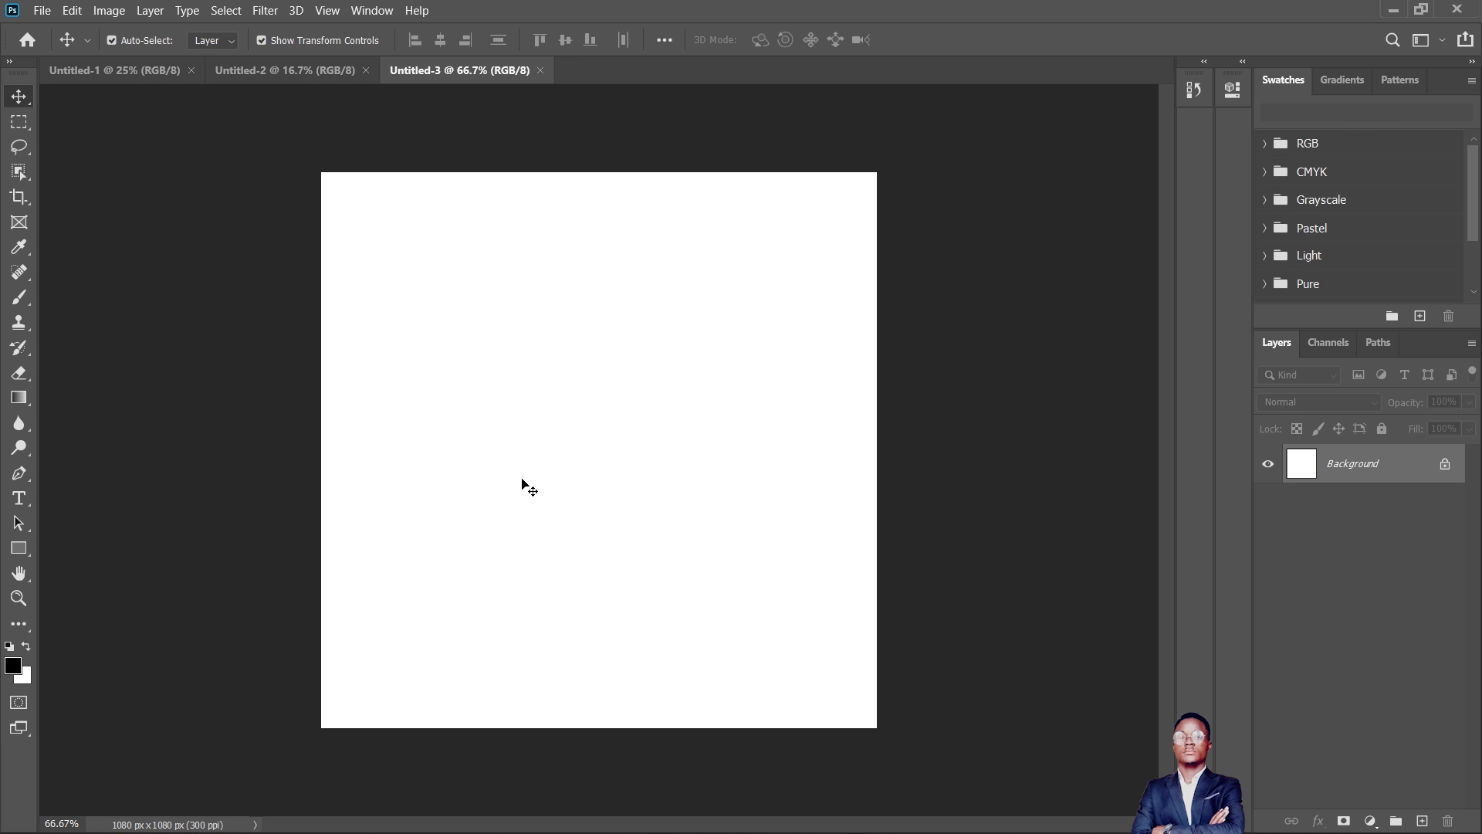
- Compare the A4, A3 and square documents by switching between them, finishing on the square one
left_click(277, 70)
left_click(137, 70)
left_click(263, 71)
left_click(463, 71)
left_click(303, 69)
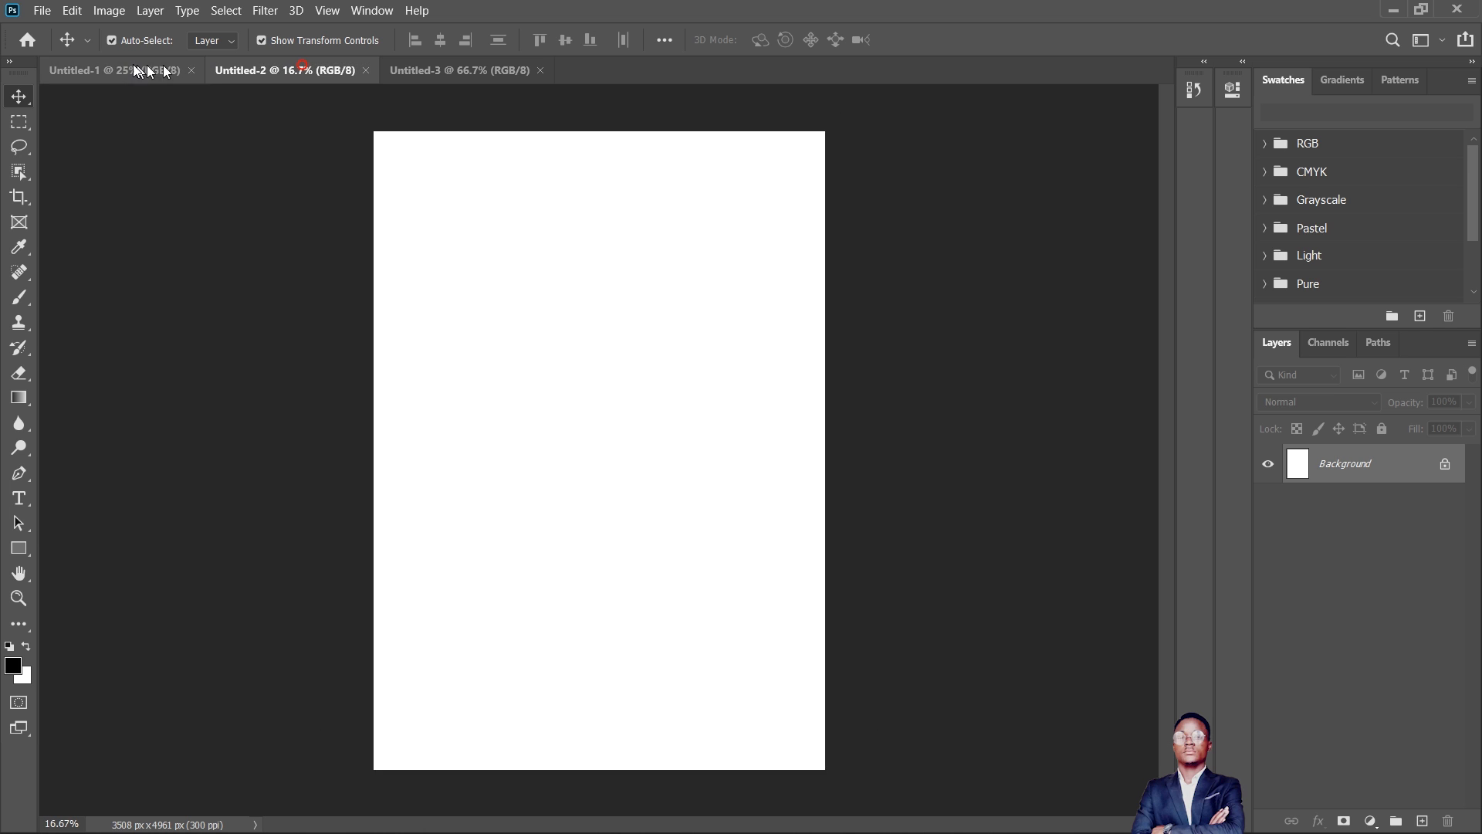
left_click(133, 65)
left_click(291, 71)
left_click(449, 71)
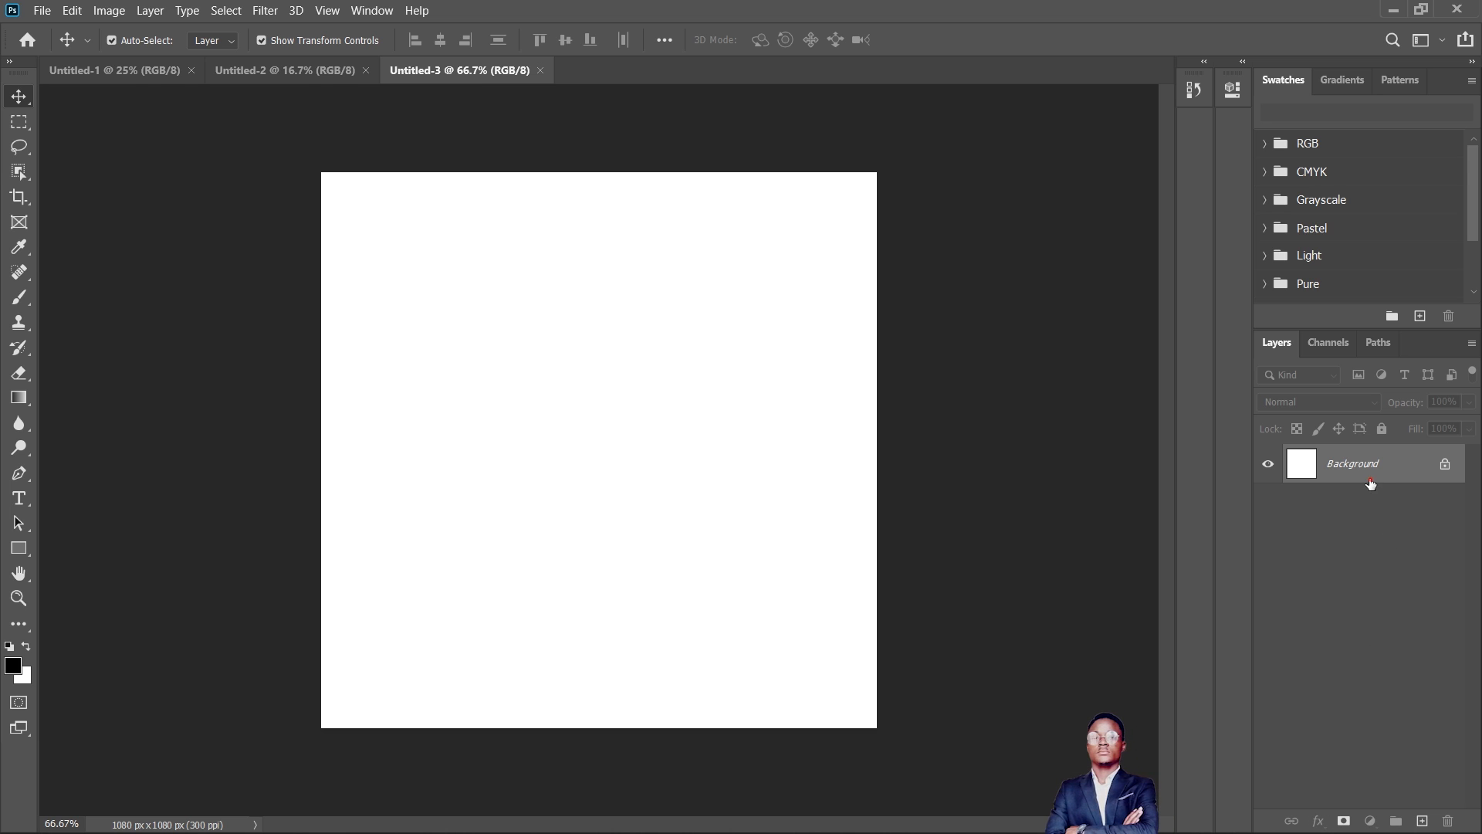
- Unlock the square document's Background layer, toggling its full lock on and off twice and leaving it unlocked
left_click(1446, 465)
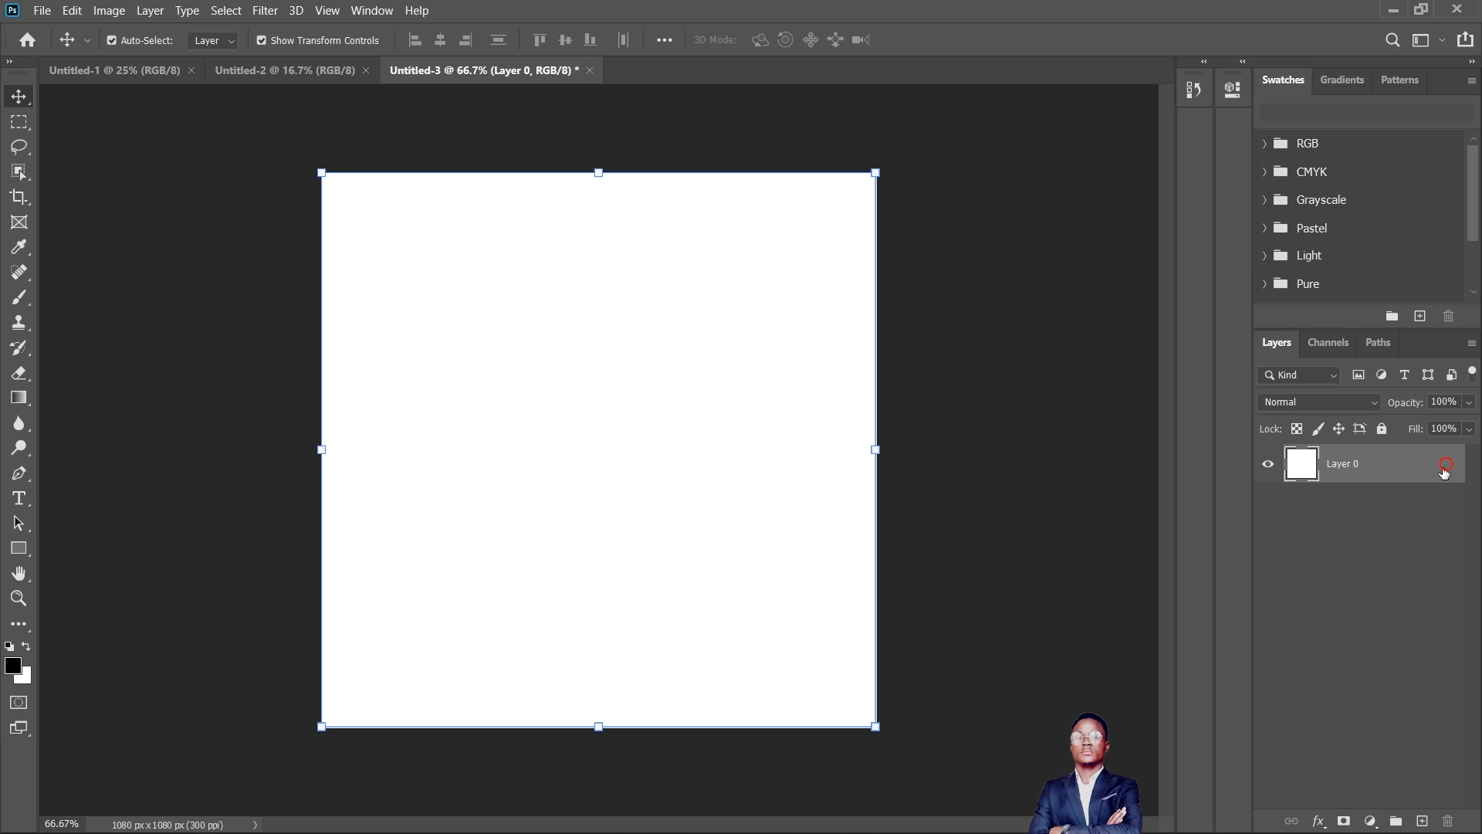
left_click(1382, 430)
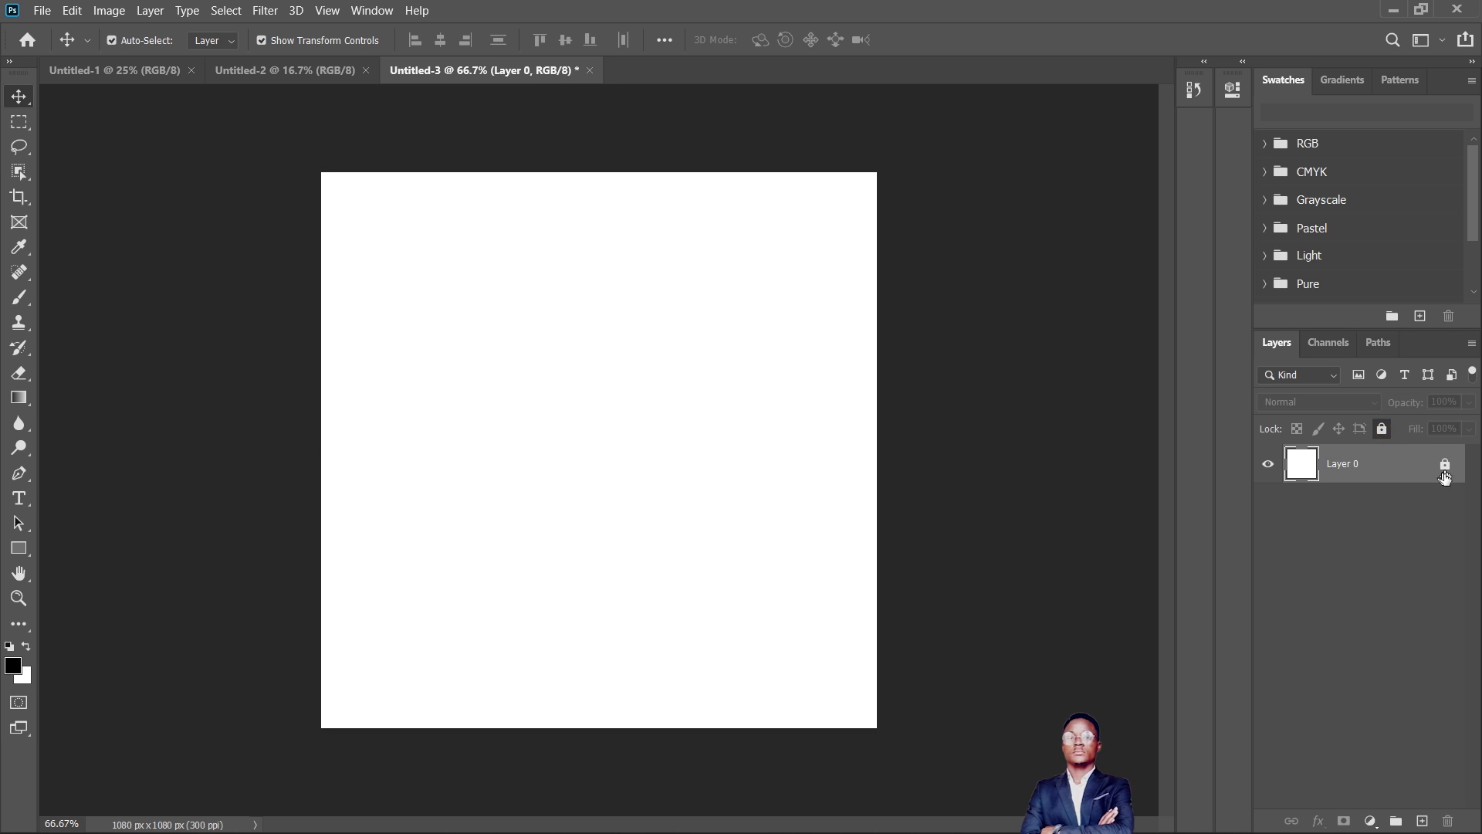
left_click(1445, 465)
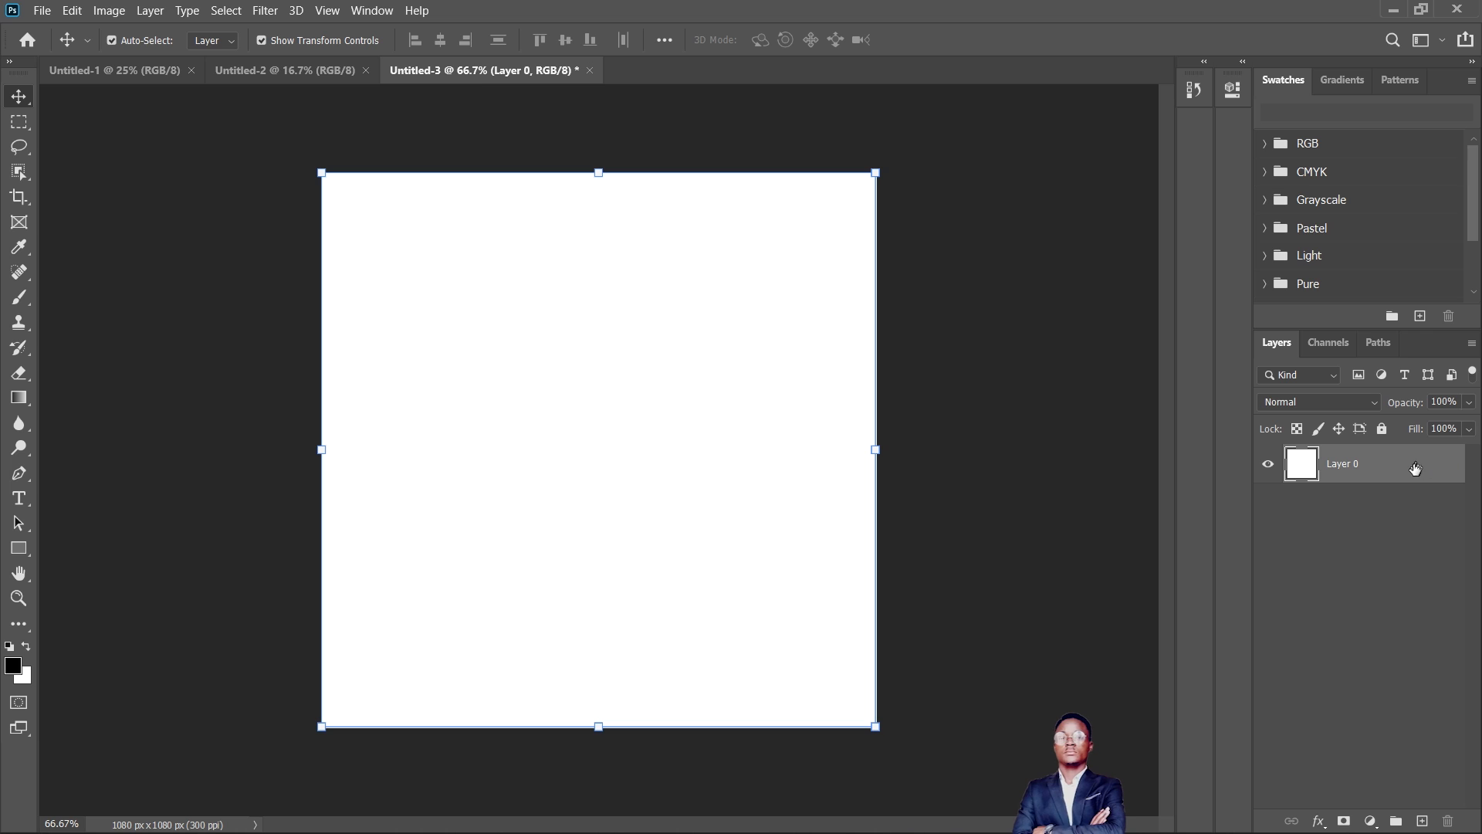
left_click(1382, 430)
left_click(1445, 465)
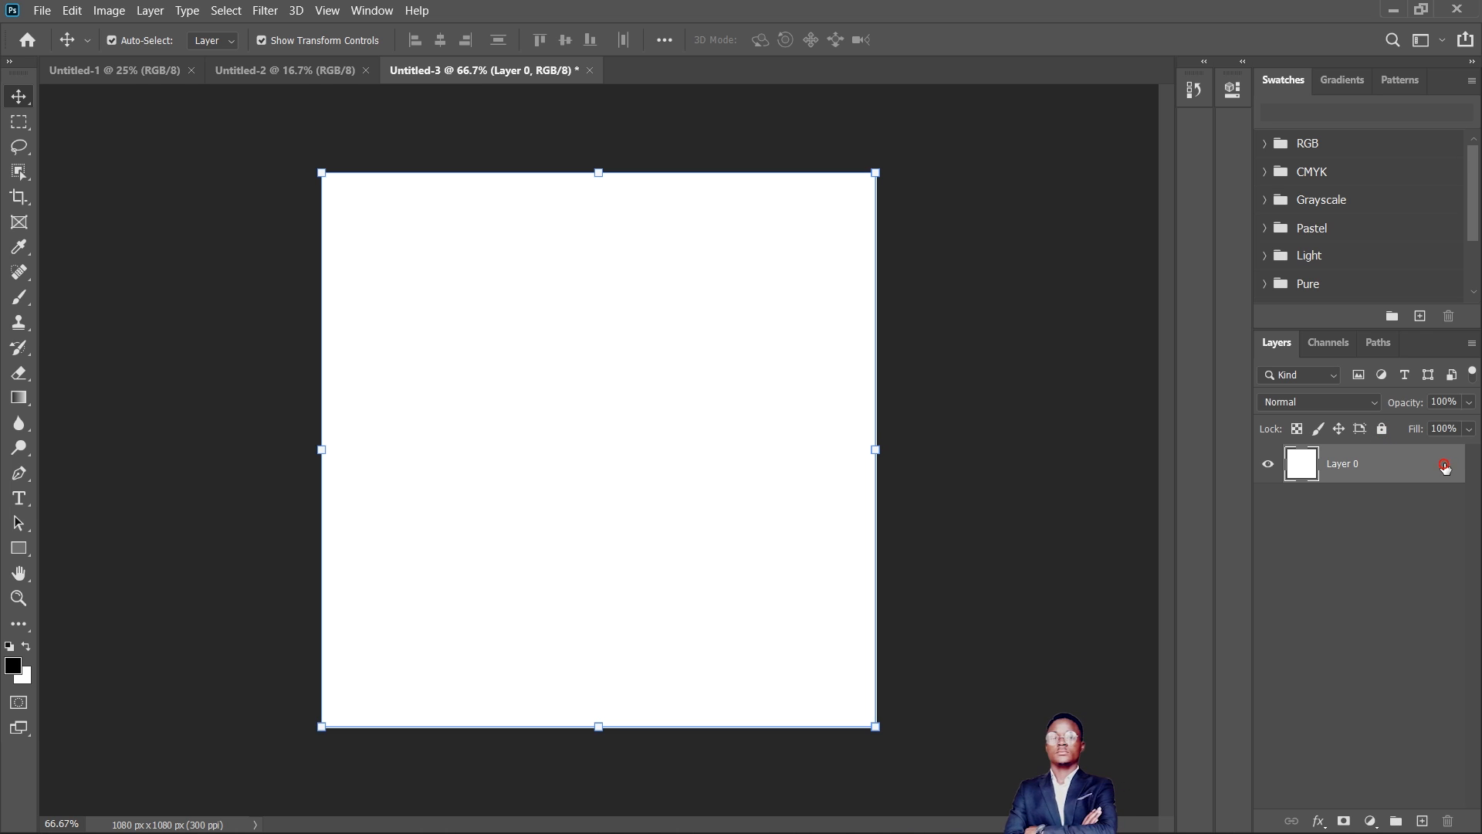
- Add a Color Overlay effect to the square document's layer and open its overlay color for editing
left_click(1322, 825)
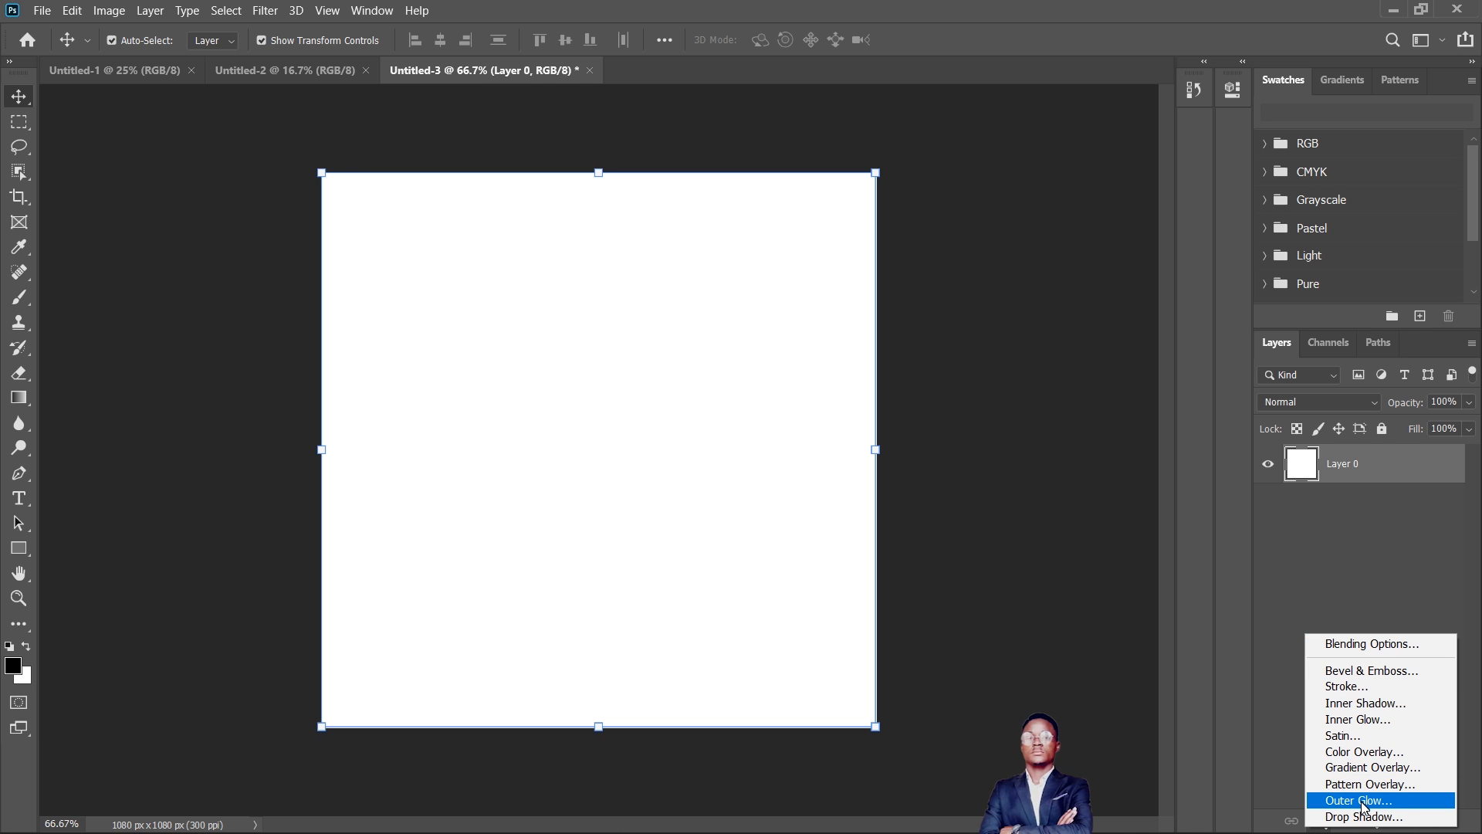
left_click(1367, 756)
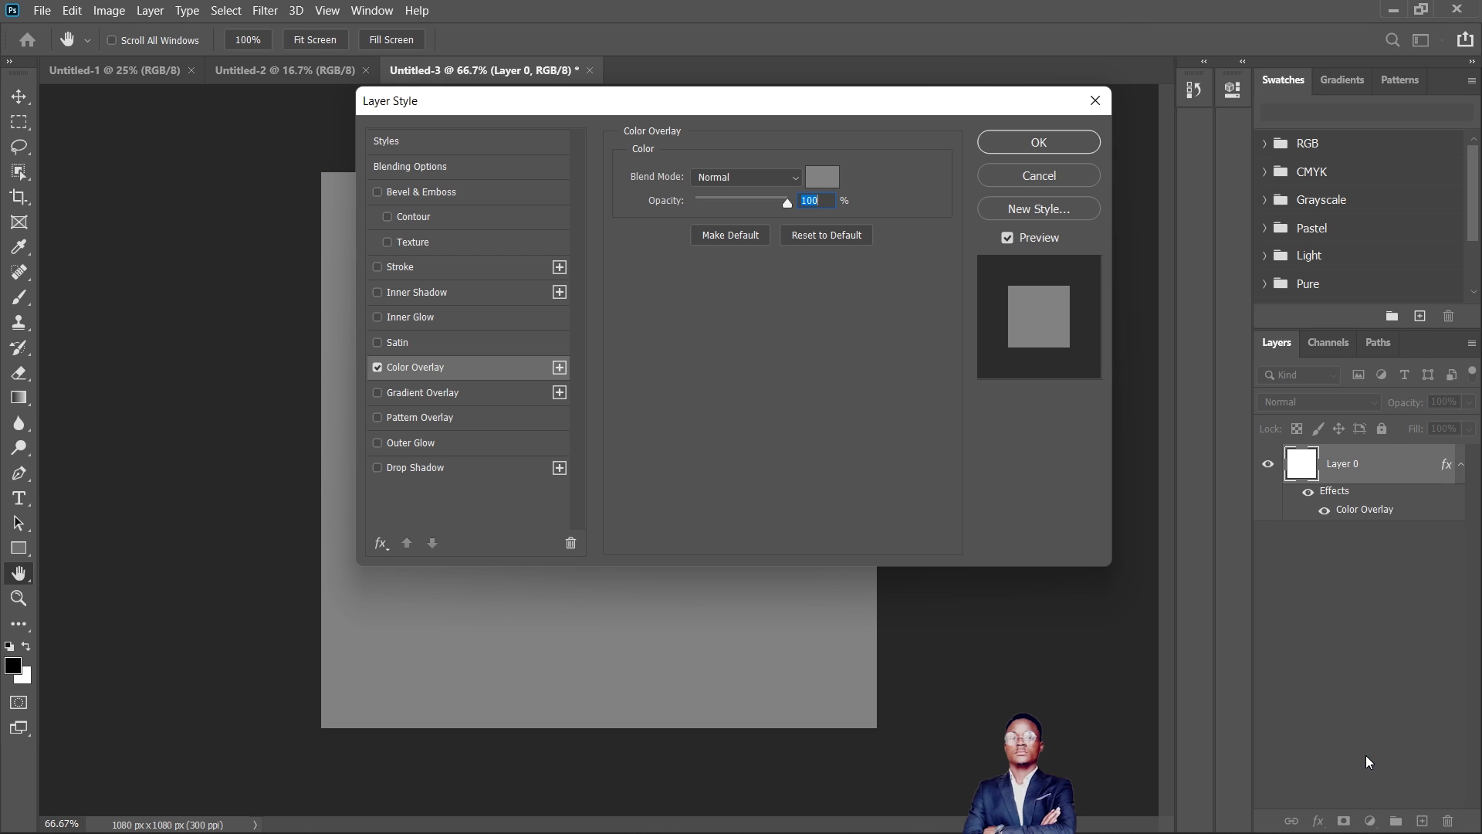
left_click_drag(852, 112, 1178, 407)
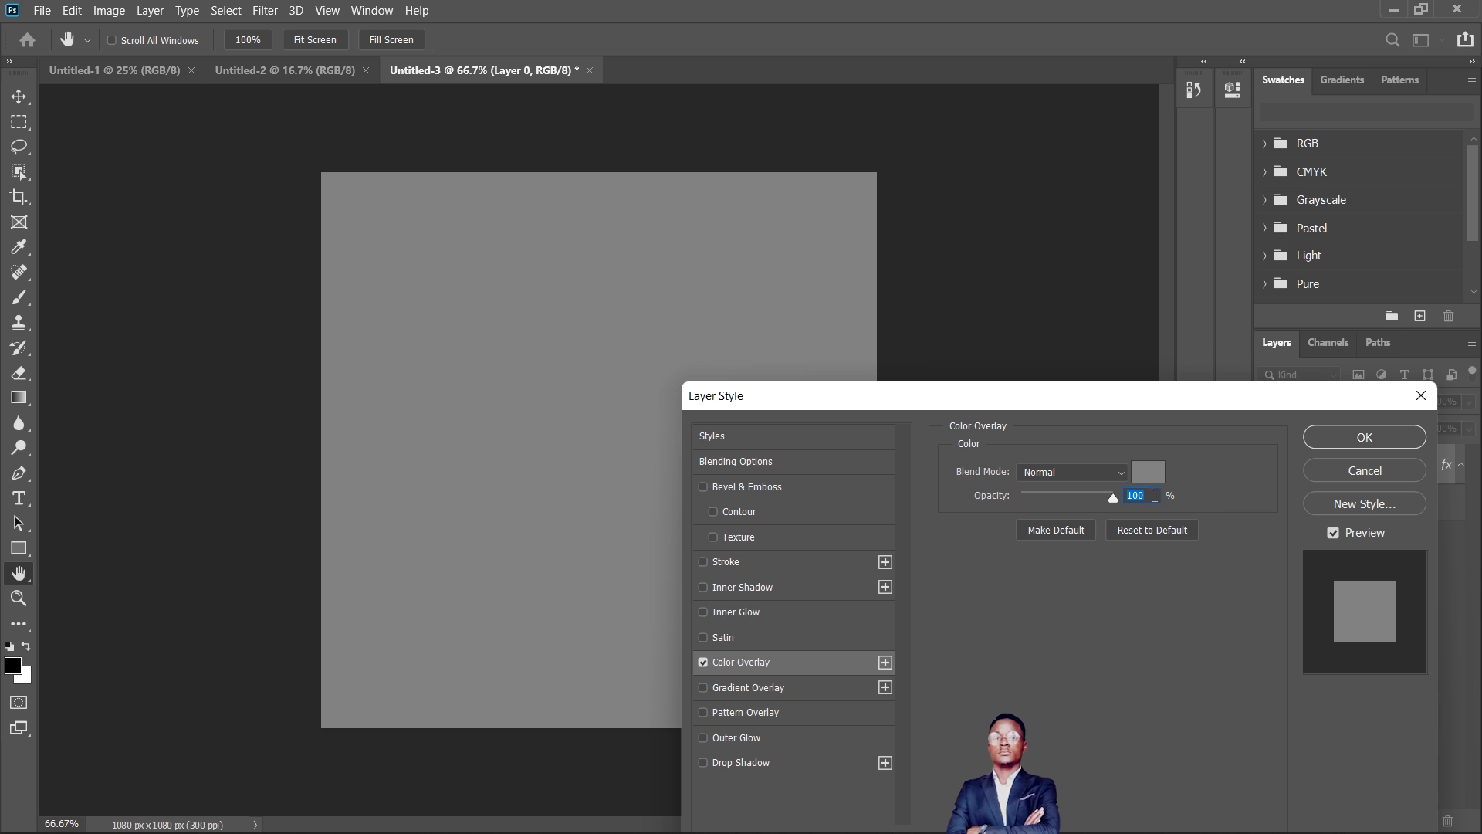
left_click_drag(1158, 396, 1142, 360)
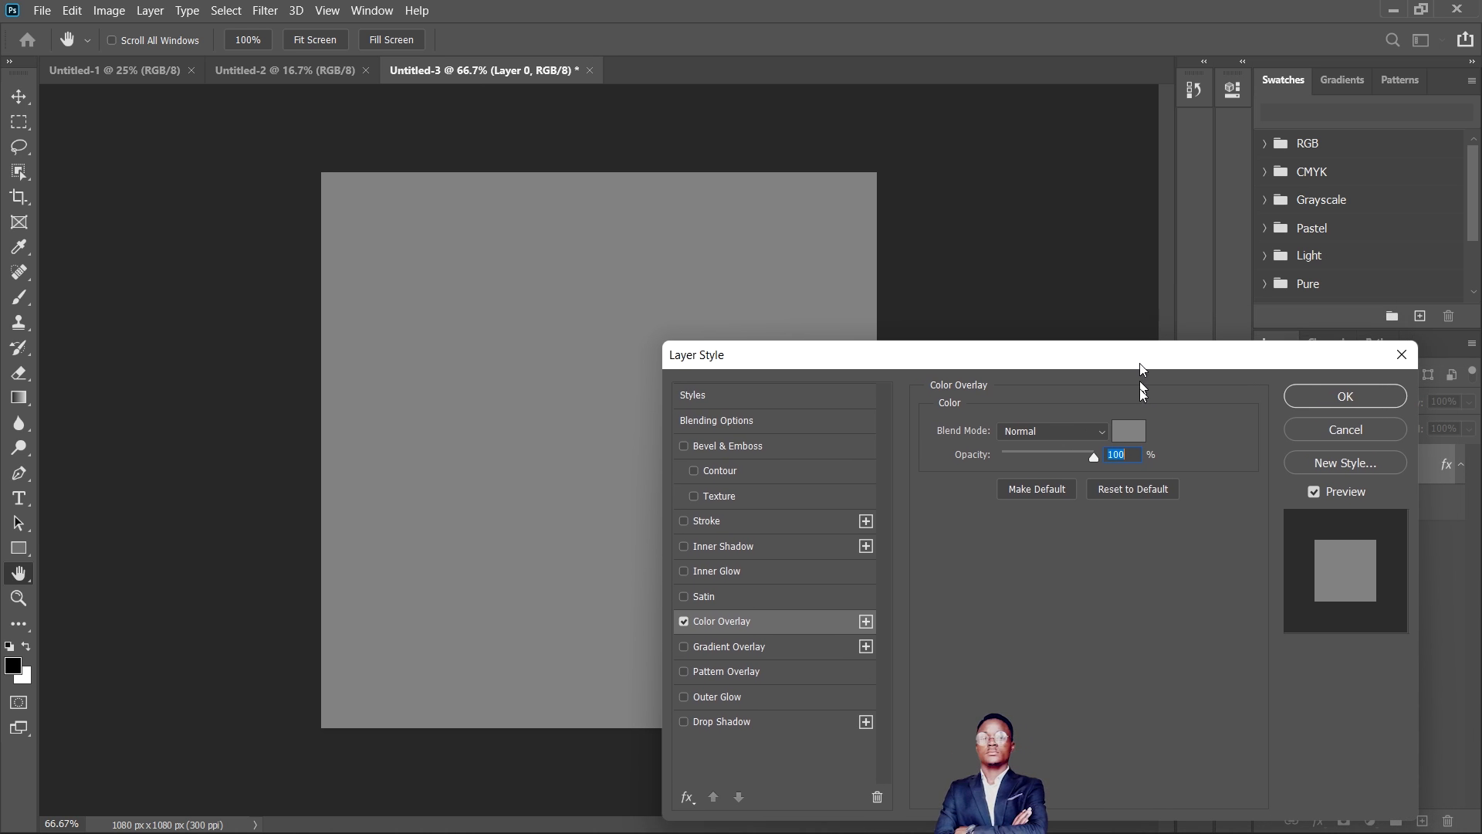
left_click(1130, 433)
left_click_drag(806, 131, 1225, 384)
- Try several darker and brighter red shades as the overlay color of the square document
left_click(1060, 568)
mouse_move(1118, 519)
left_mouse_down()
mouse_move(1063, 470)
mouse_move(960, 467)
mouse_move(1044, 600)
left_mouse_up()
left_click(1066, 634)
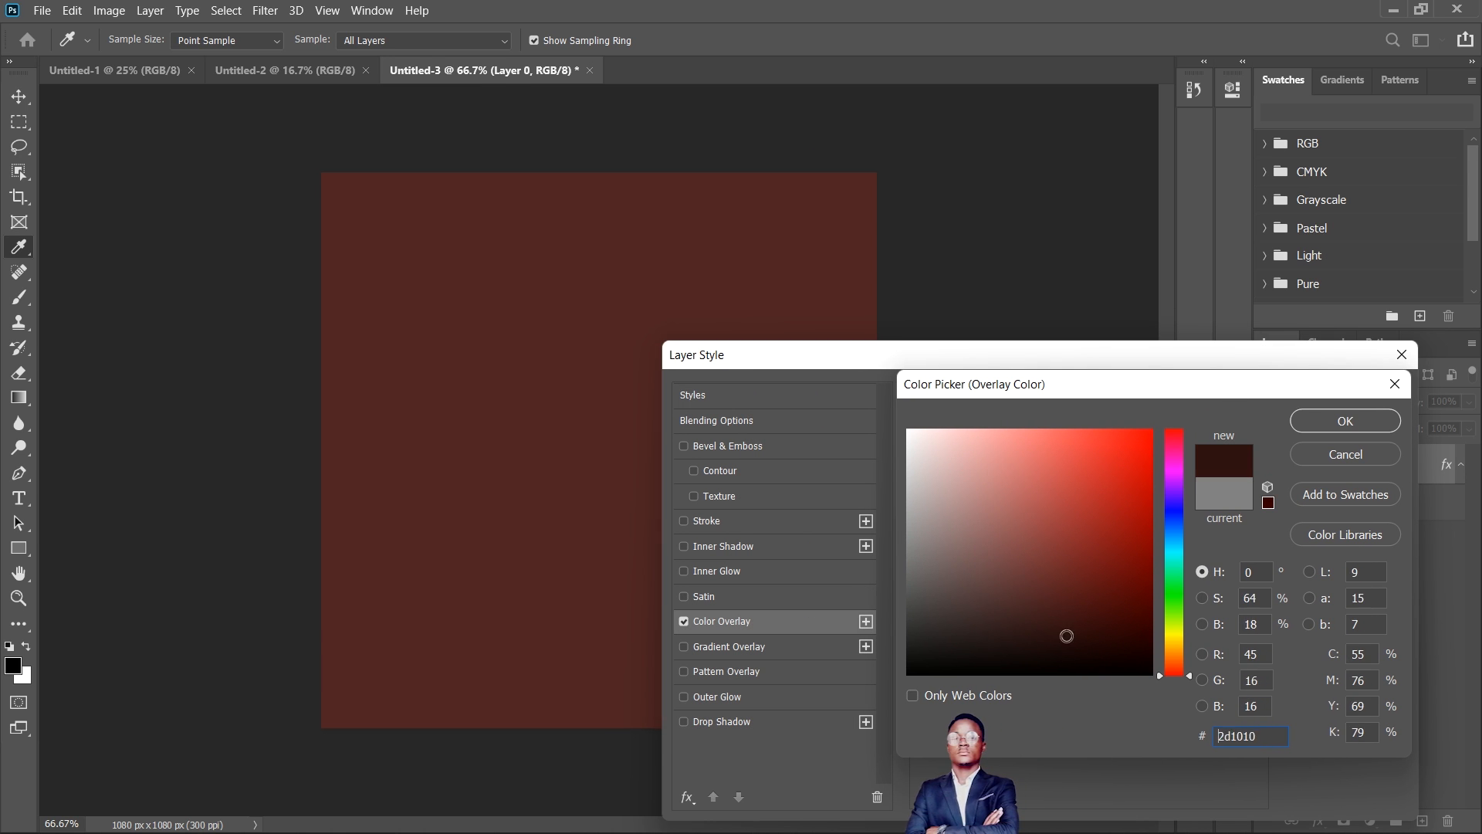
left_click(1113, 469)
left_click(1135, 540)
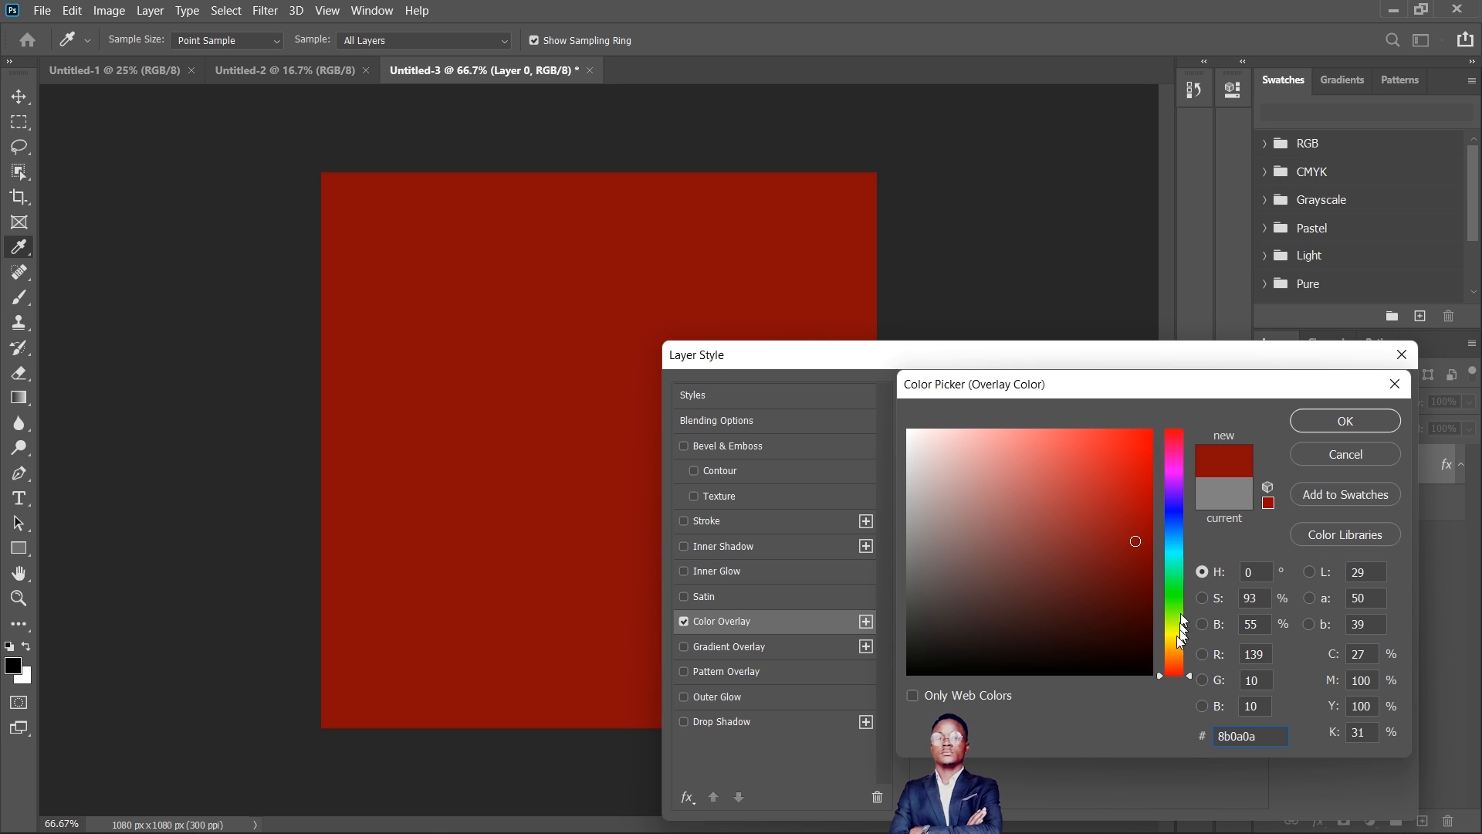
- Set the overlay color to dark yellow #978106 and apply the effect to the square document's layer
left_click_drag(1177, 571, 1179, 641)
mouse_move(1135, 540)
left_mouse_down()
mouse_move(1153, 429)
mouse_move(1152, 621)
mouse_move(1143, 529)
left_mouse_up()
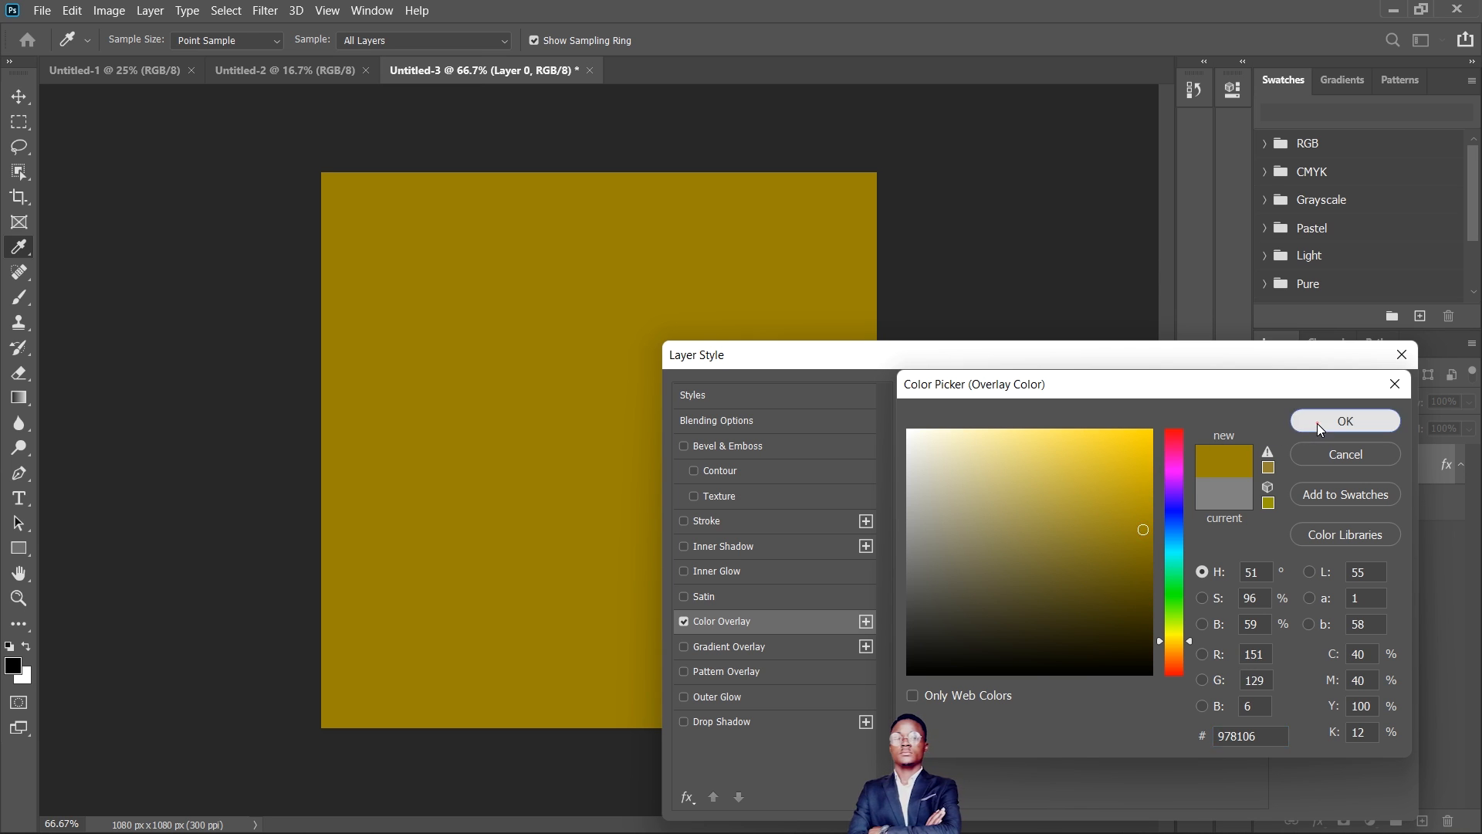
left_click(1345, 421)
left_click(1346, 397)
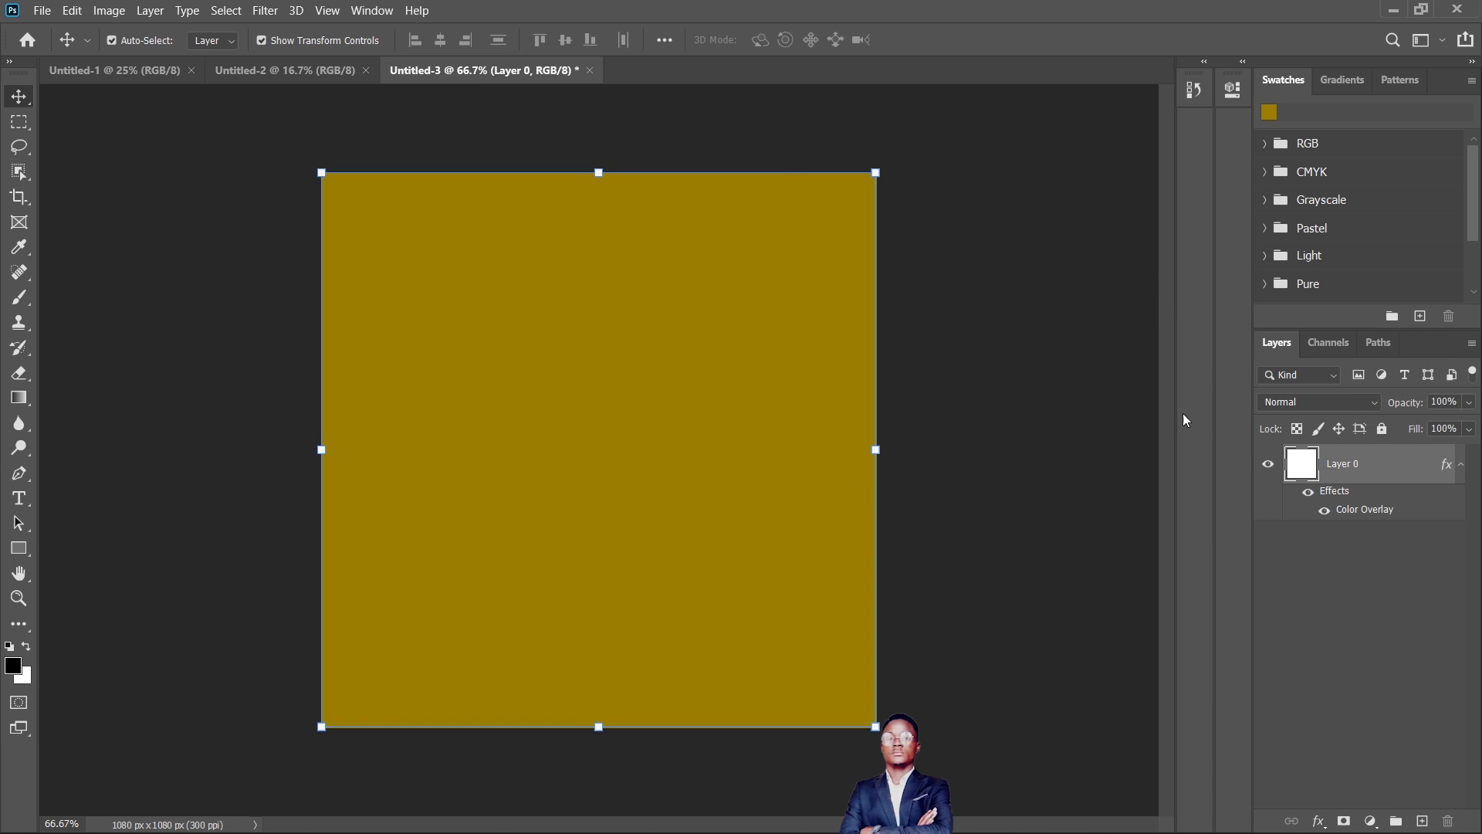
- Unlock the A3 document's Background layer and apply a Color Overlay in very dark olive #201b02
left_click(295, 73)
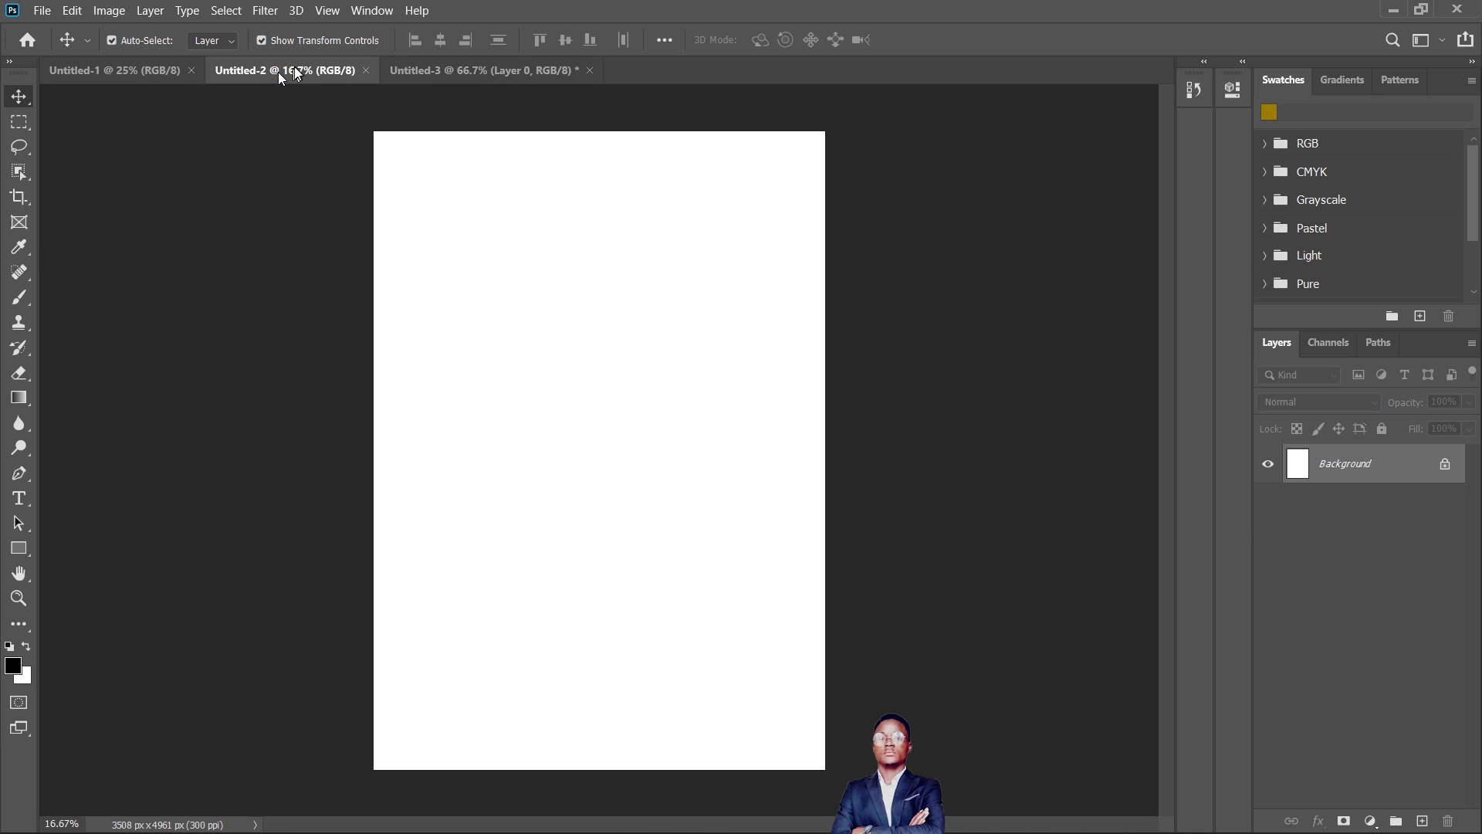
left_click(1445, 465)
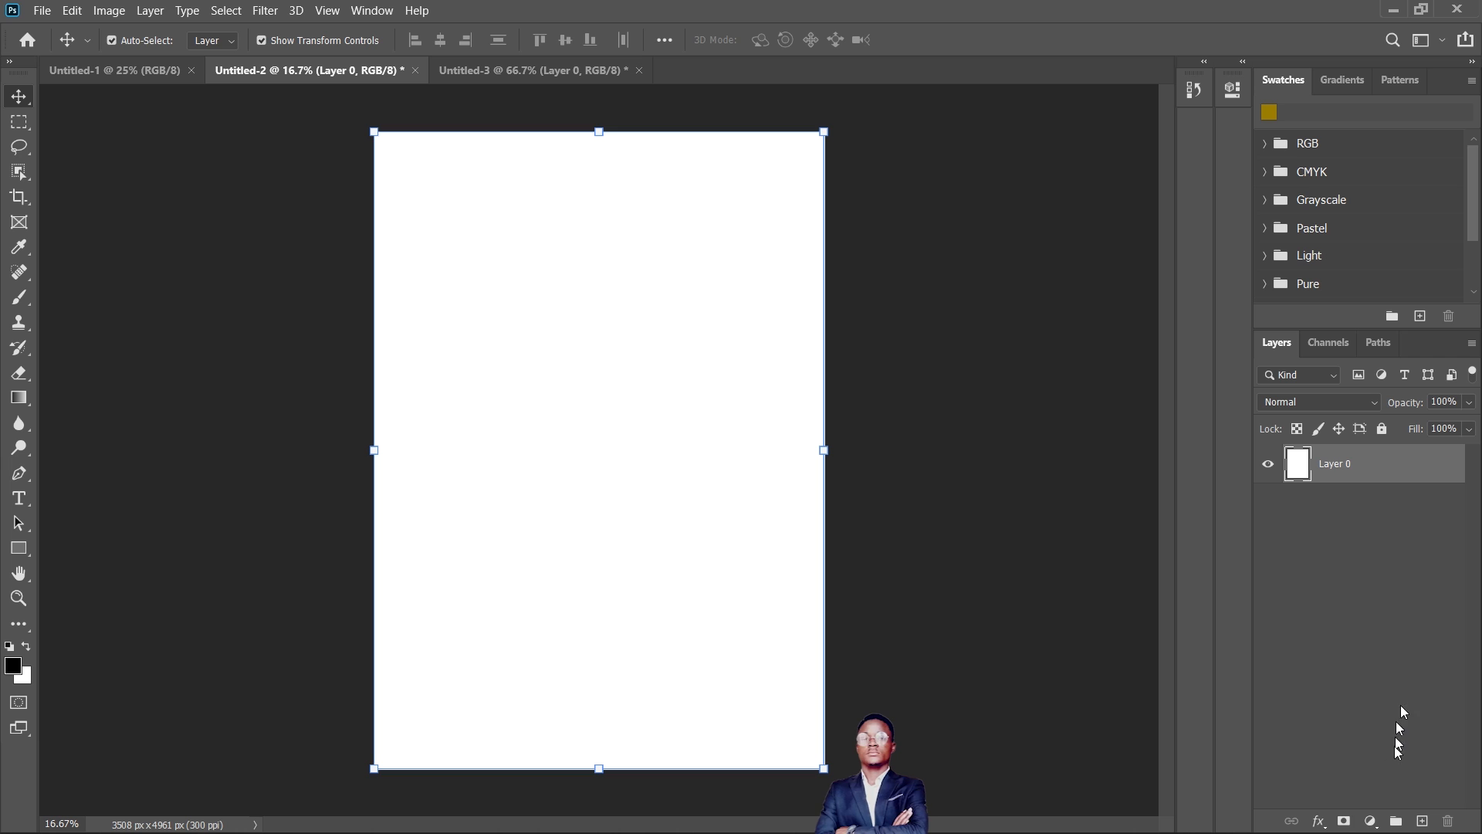
left_click(1318, 821)
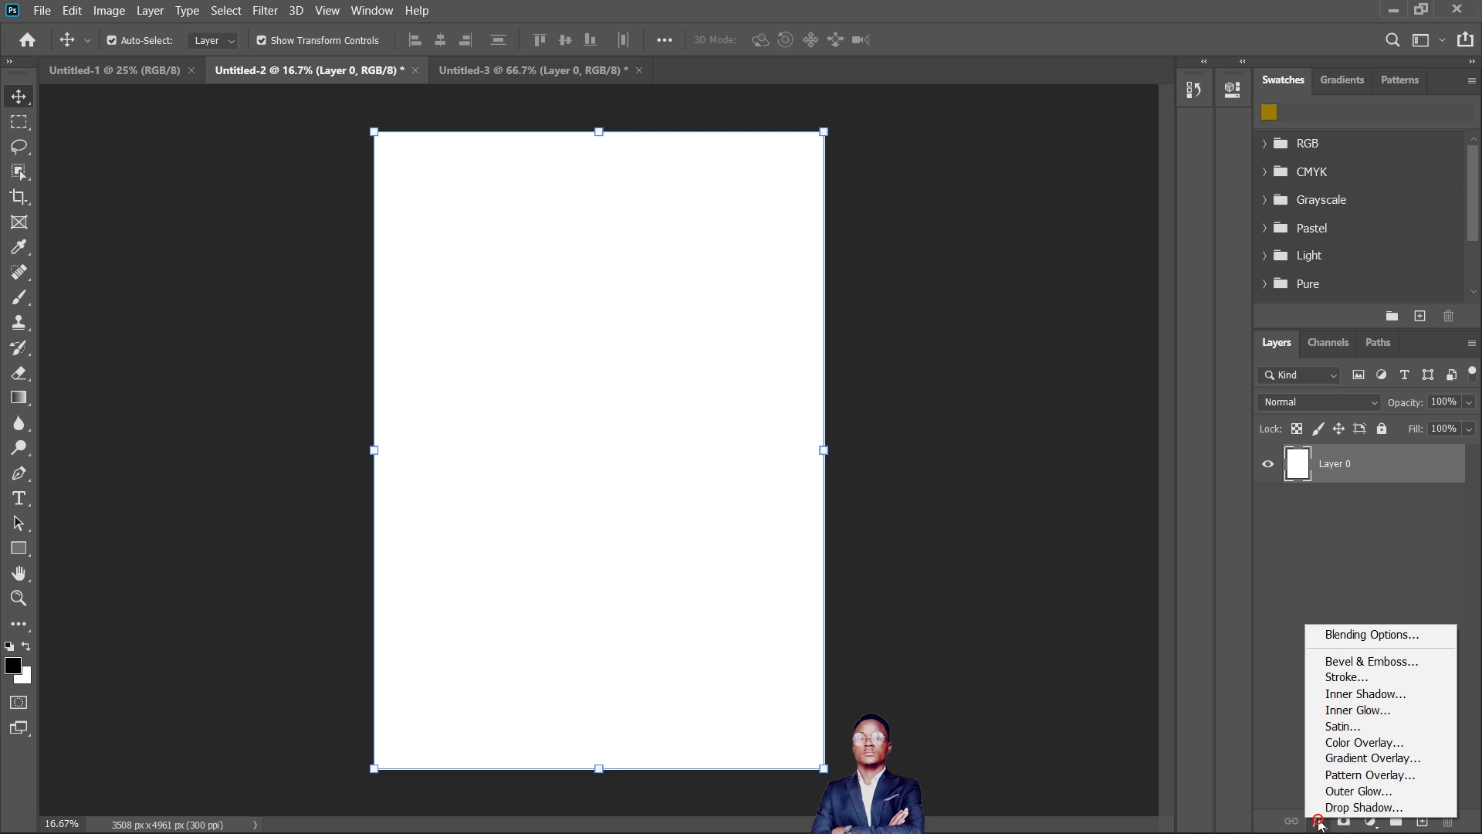
left_click(1368, 742)
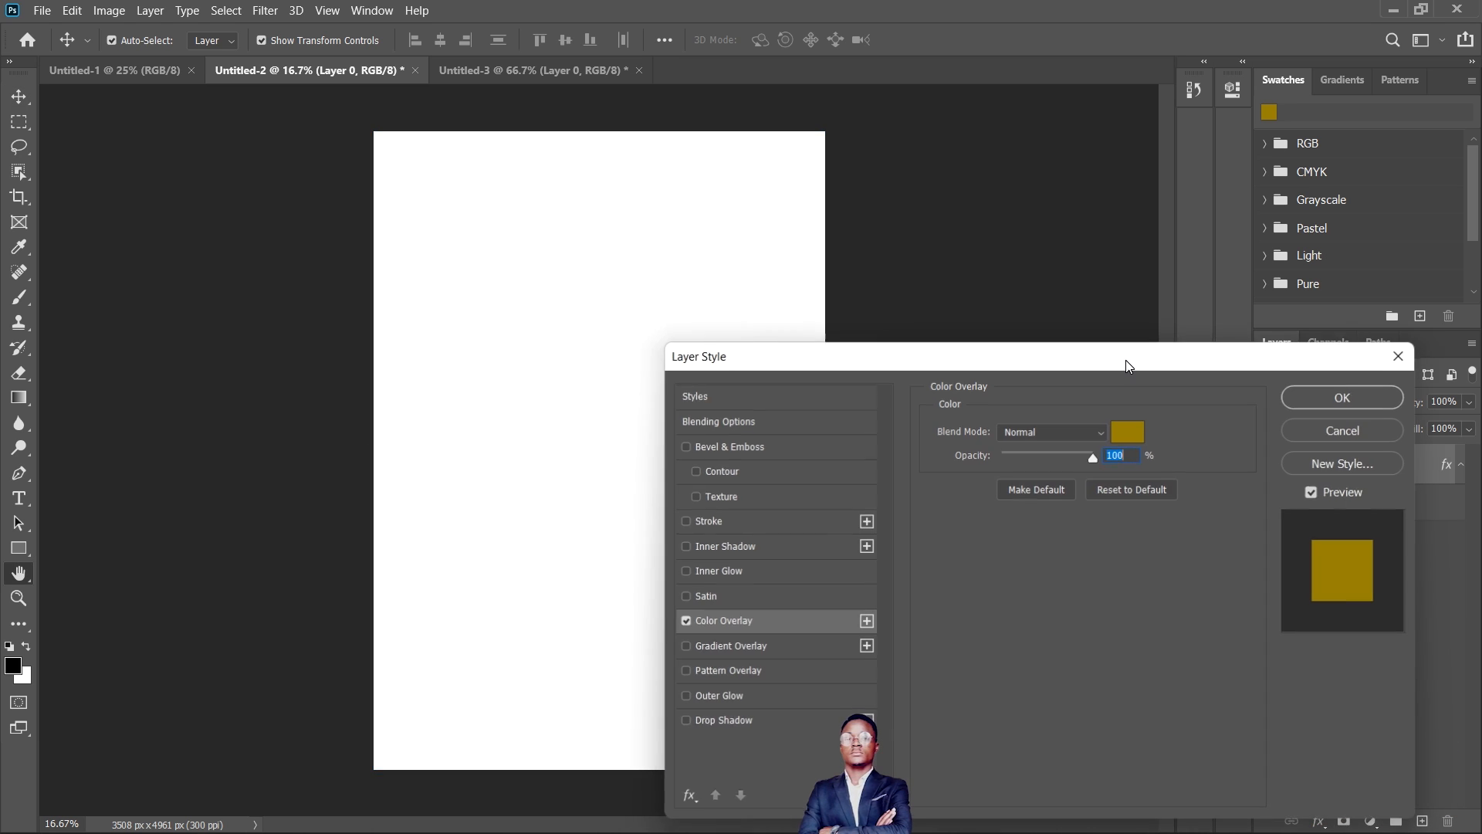
left_click(1137, 430)
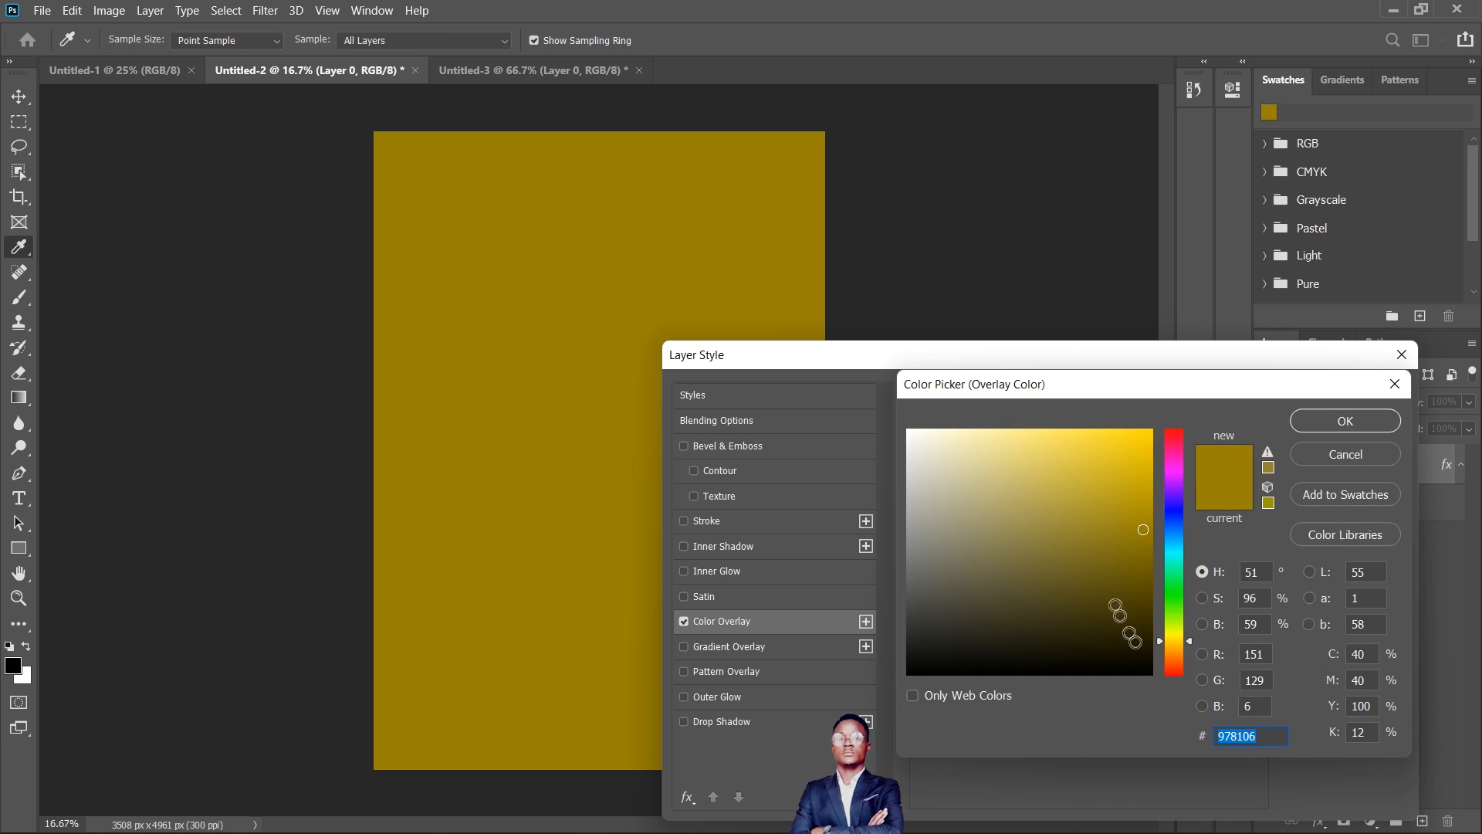
left_click(1137, 649)
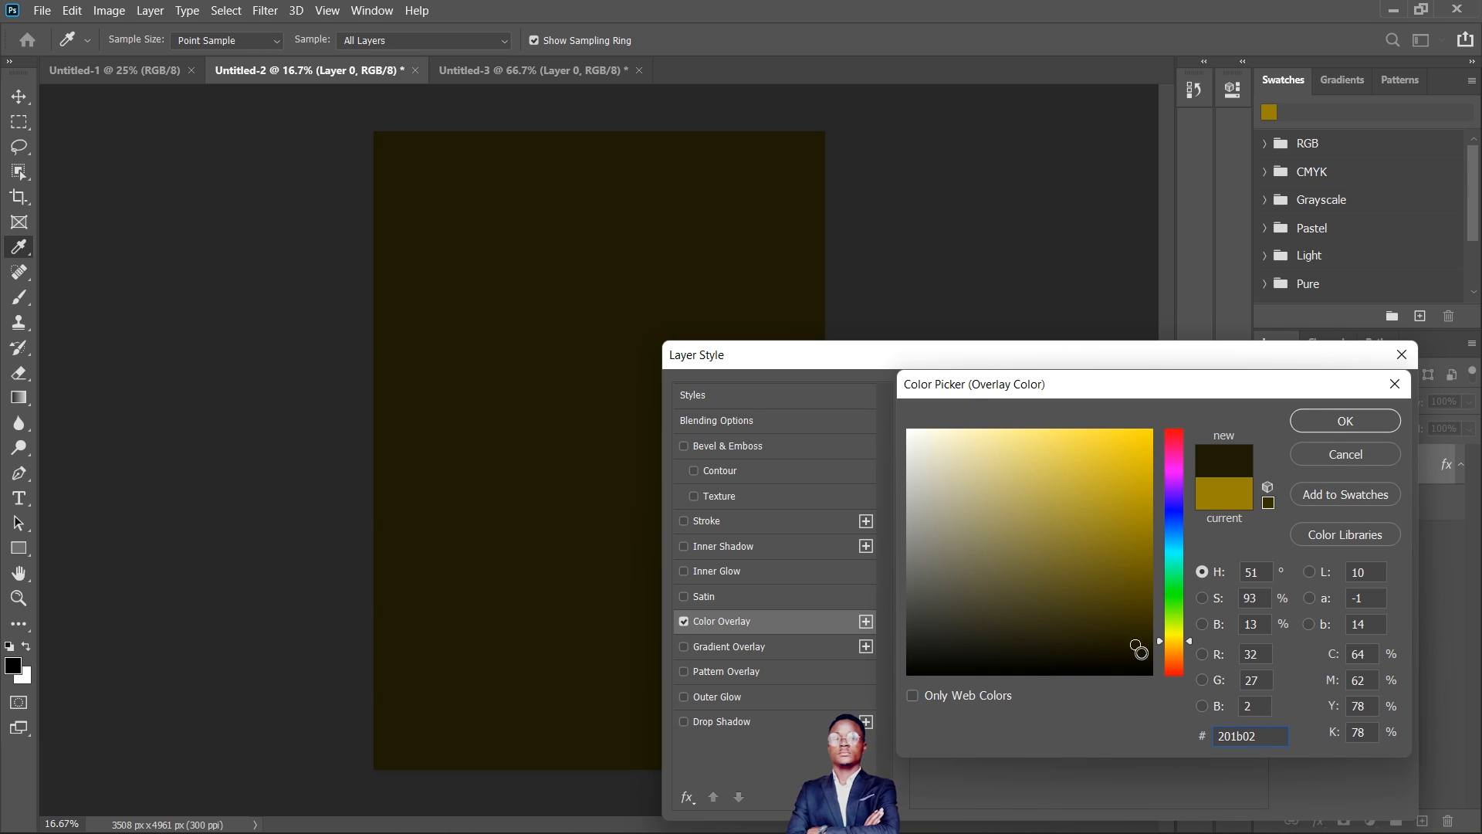
left_click(1344, 421)
left_click(1345, 398)
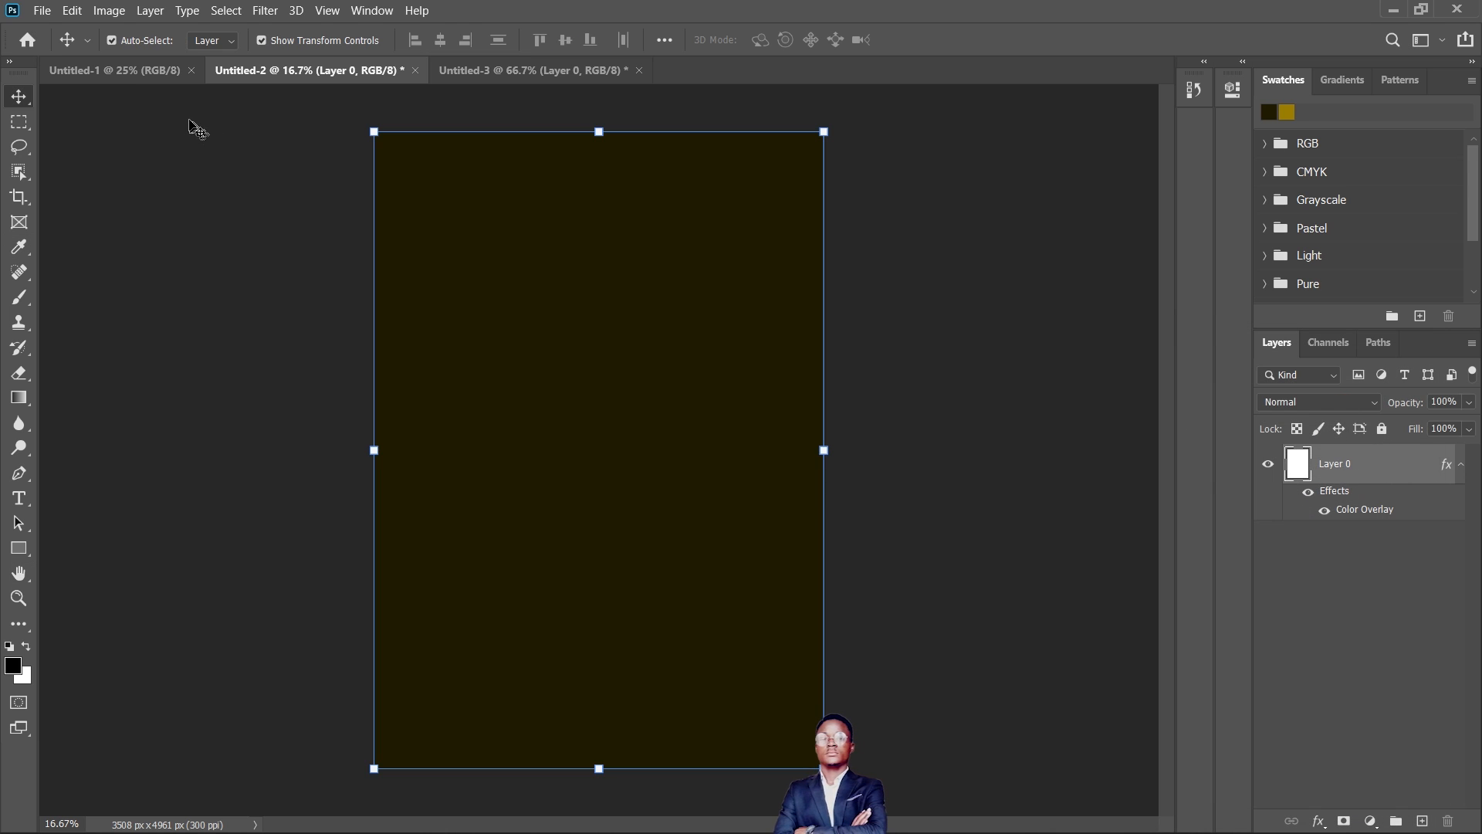
- Switch to the A4 document and unlock its Background layer
left_click(155, 87)
left_click(152, 73)
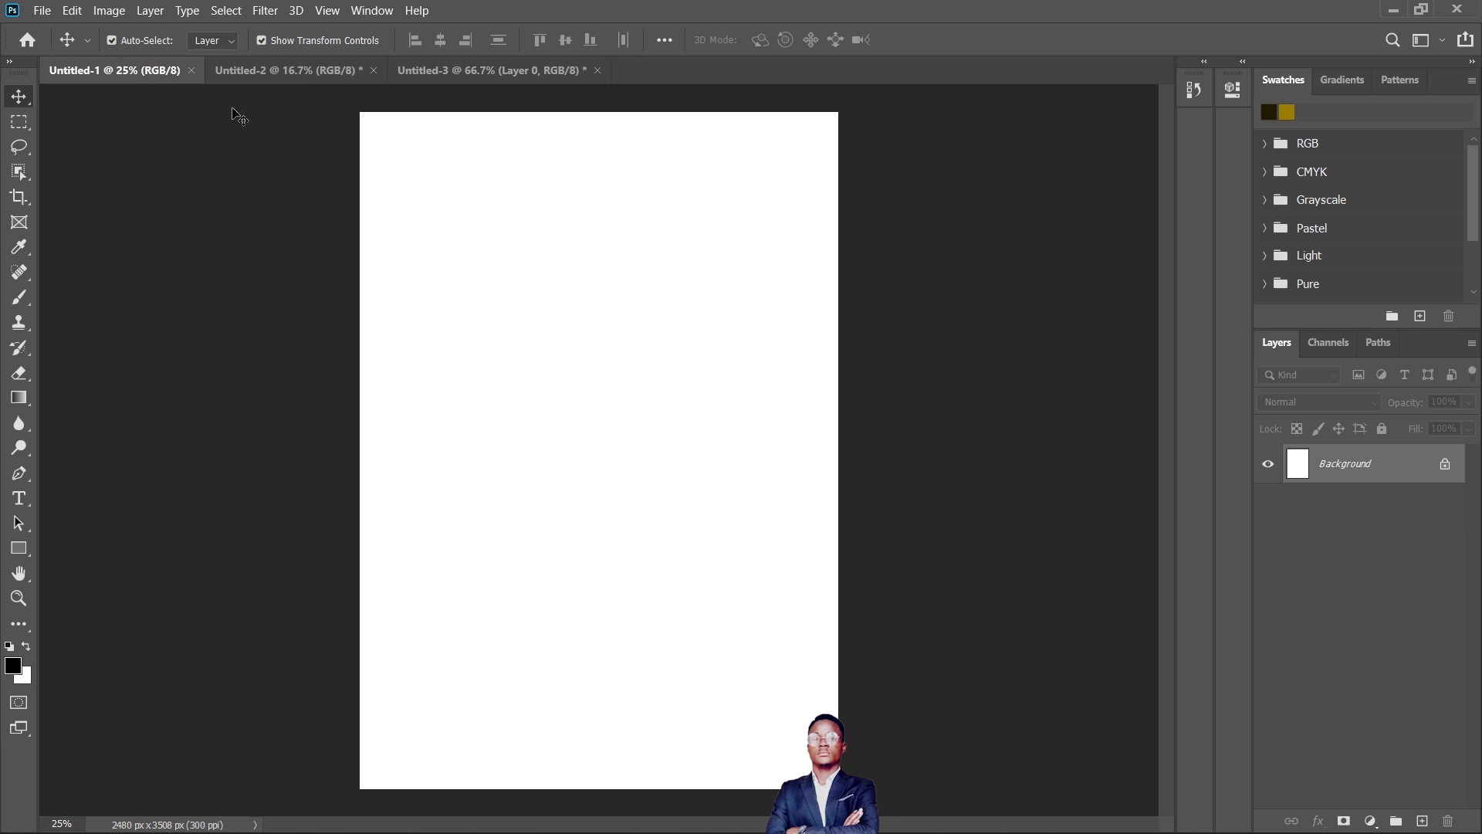
left_click(1445, 466)
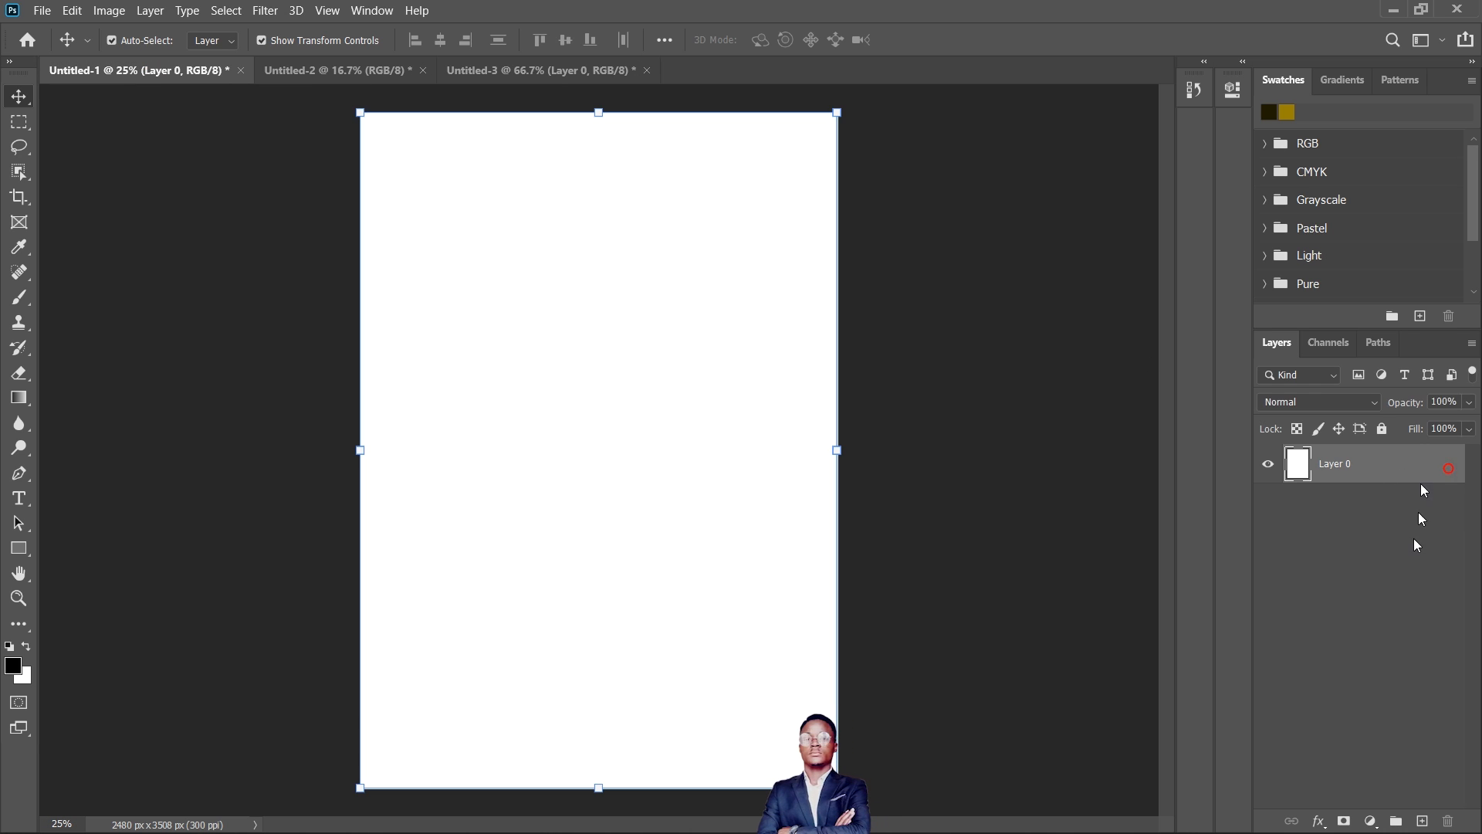
- Apply a Color Overlay in dark red #710000 to the A4 document's layer, then deselect the layer and collapse its effects list
left_click(1319, 821)
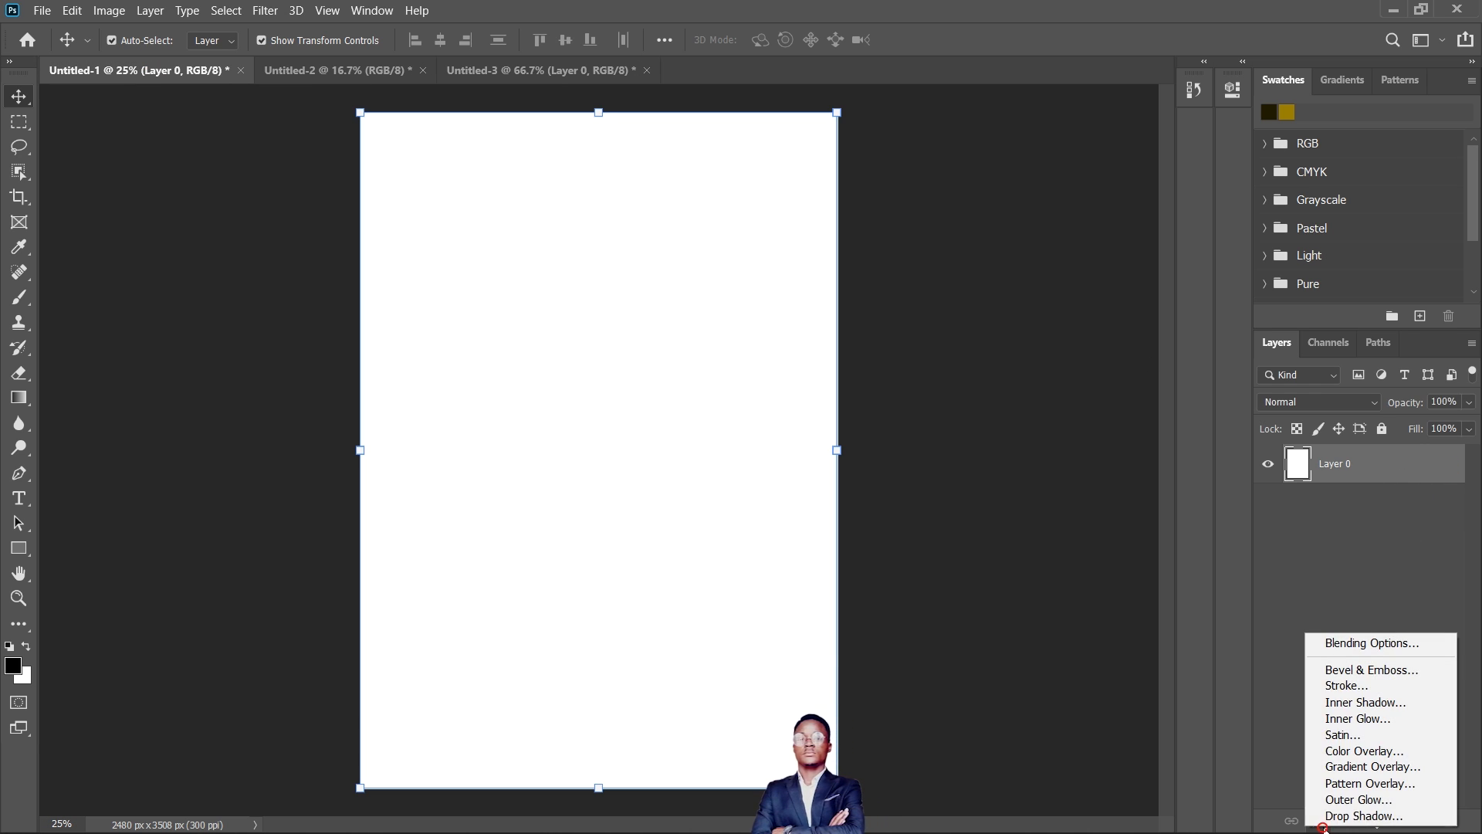
left_click(1364, 750)
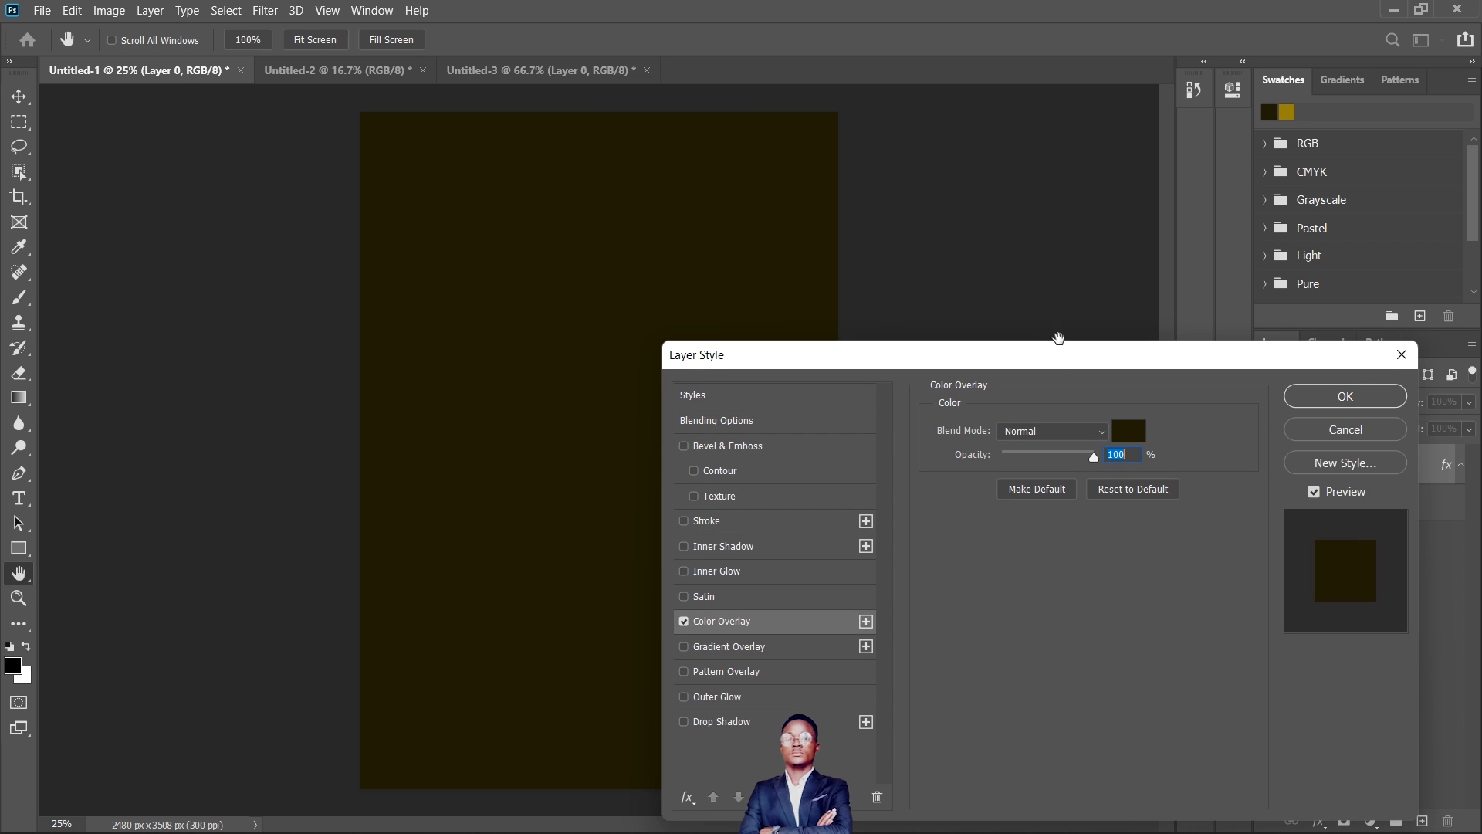
left_click(1127, 429)
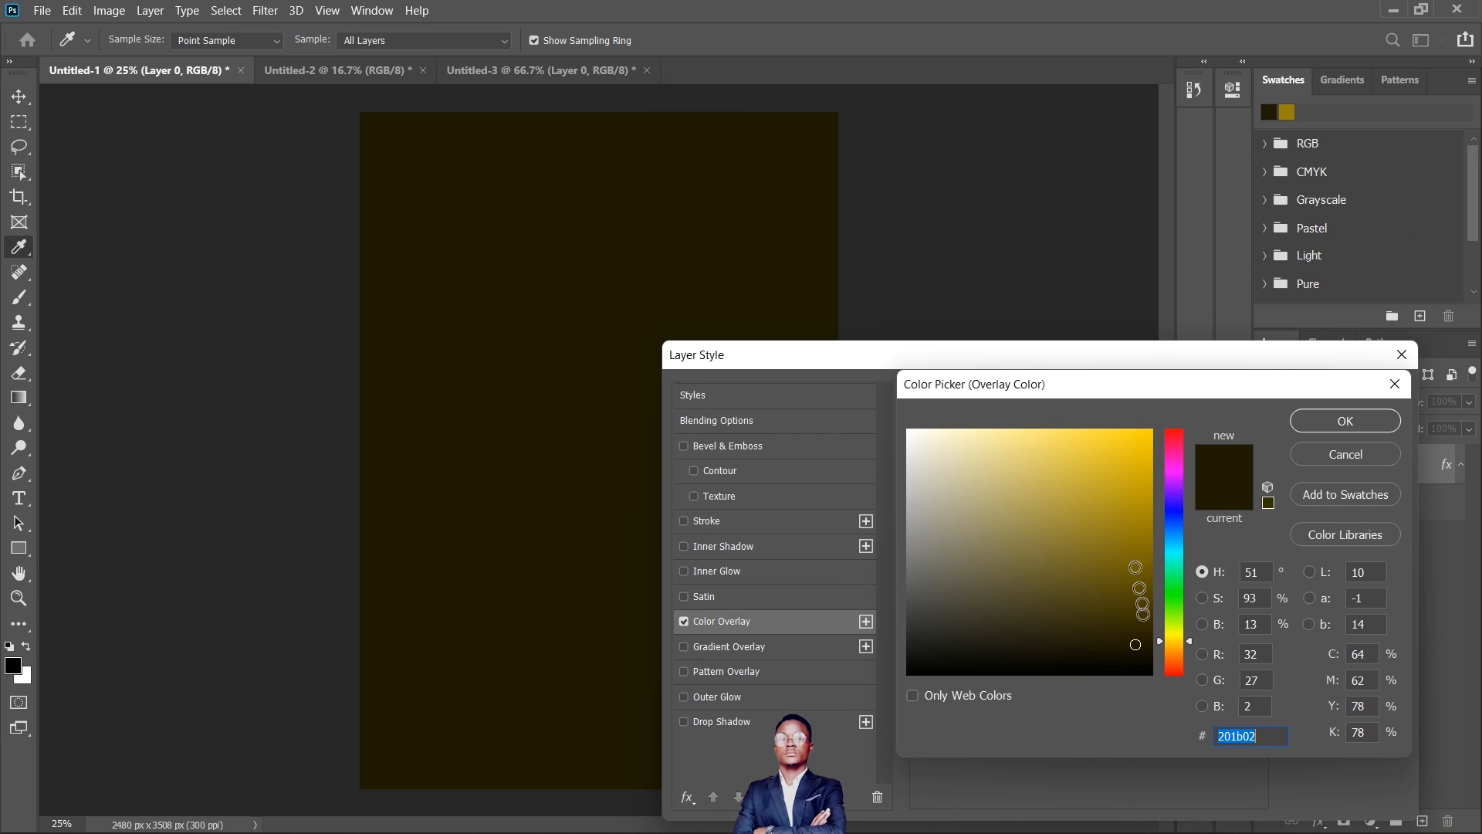
left_click_drag(1141, 633, 1170, 428)
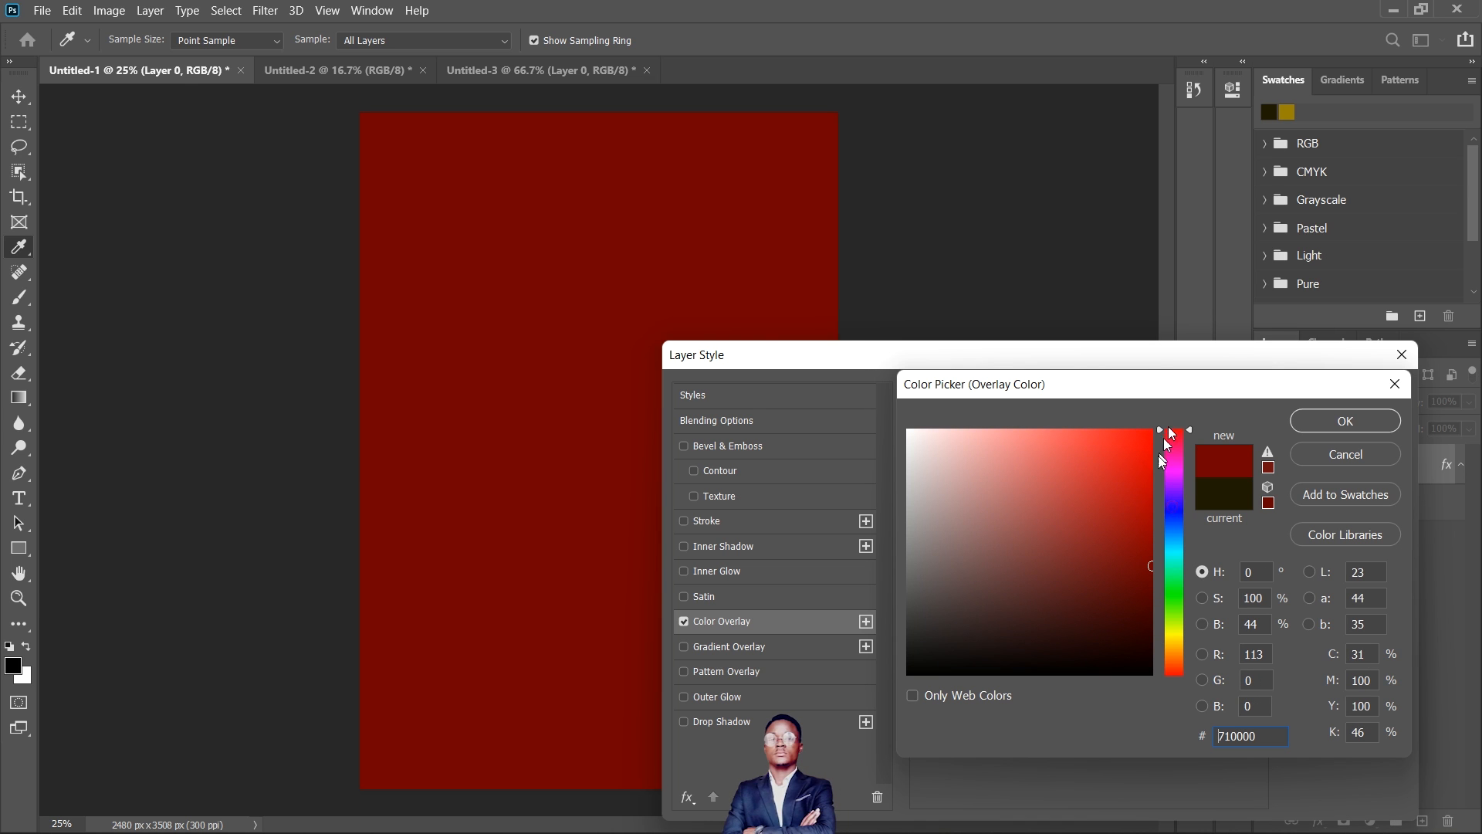
left_click(1328, 419)
left_click(1340, 392)
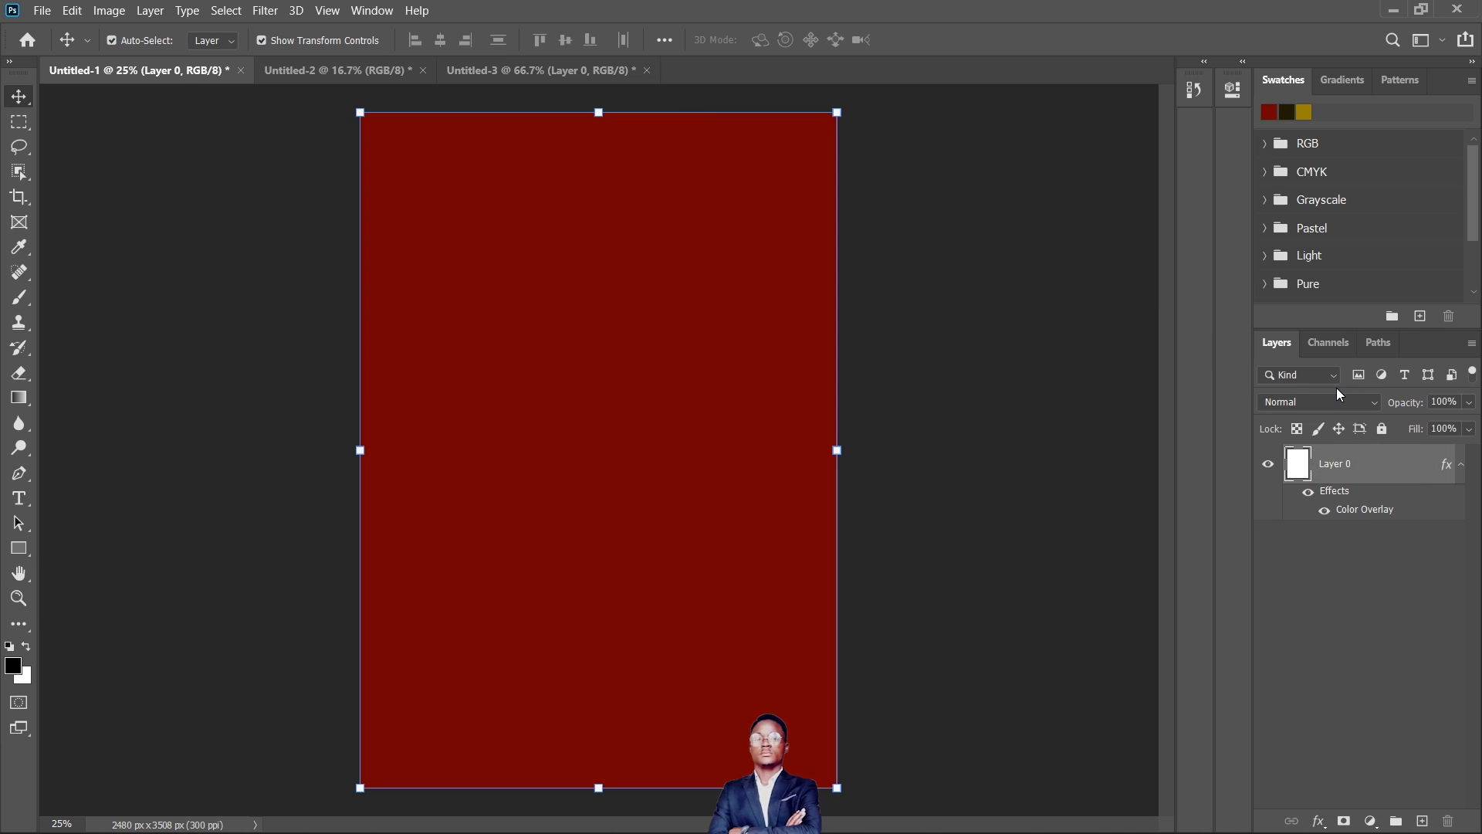
left_click(1355, 575)
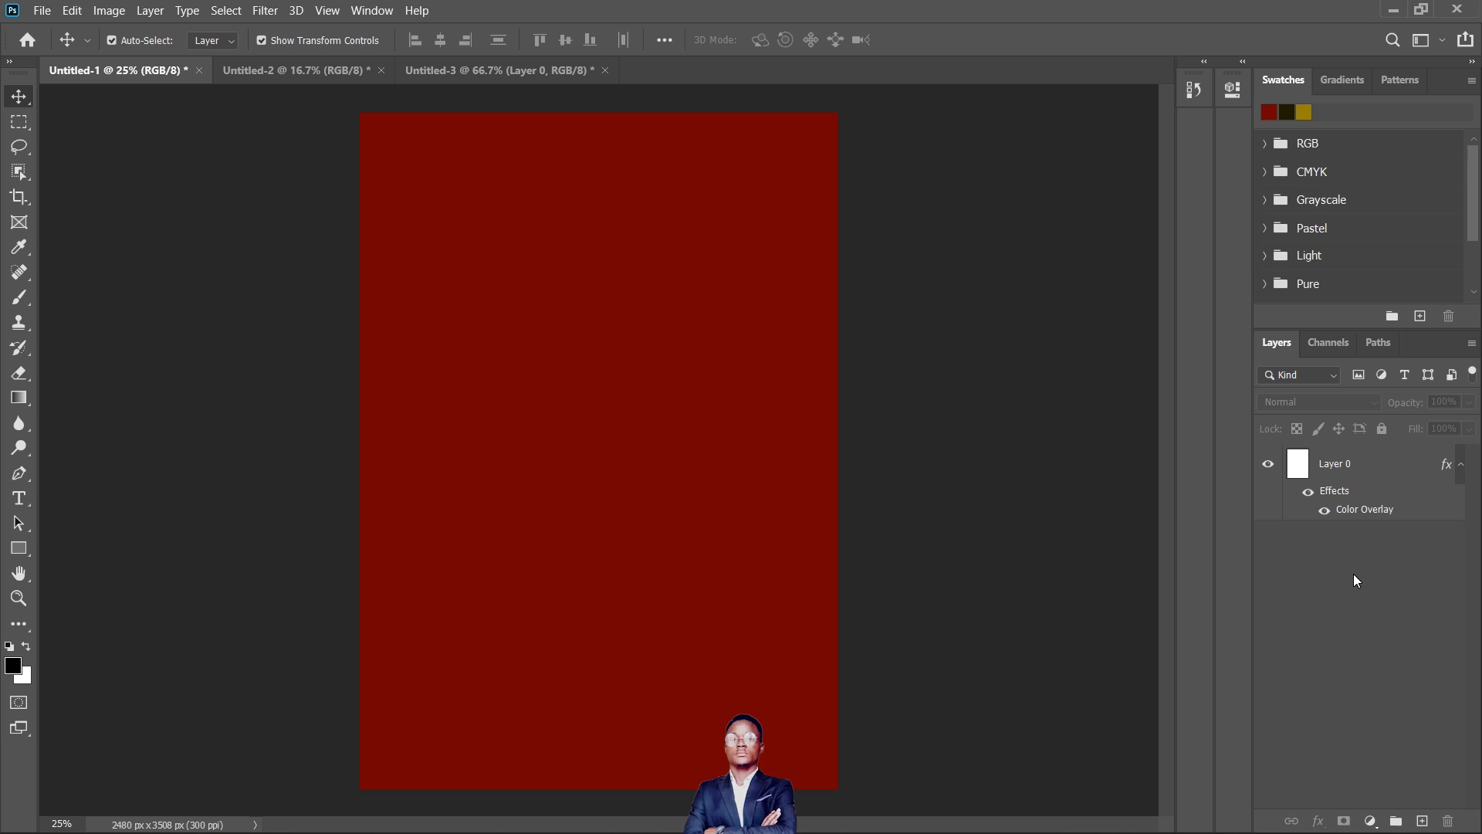
left_click(1461, 464)
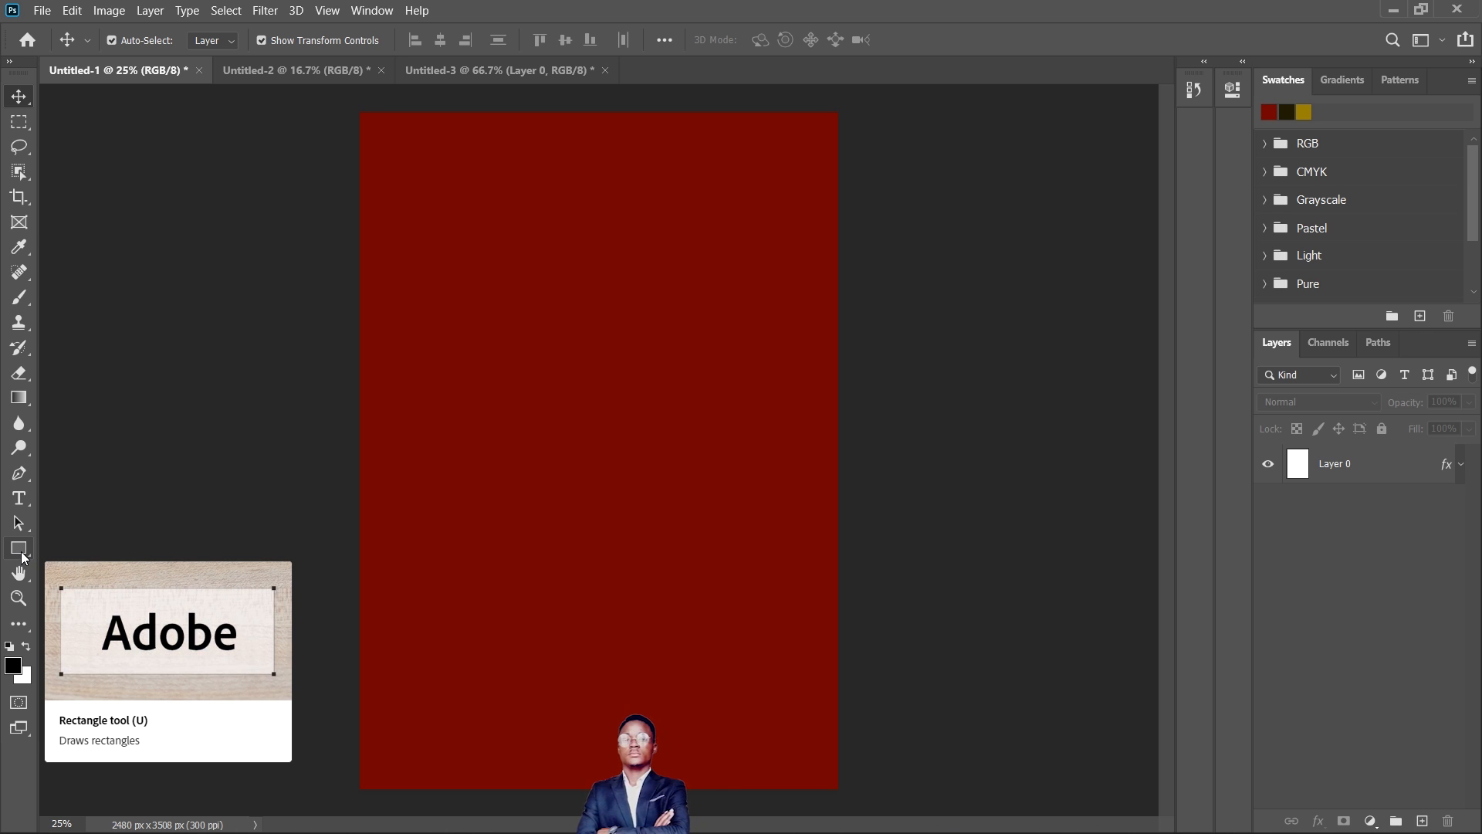
- Draw a black rectangle about 1833 x 717 px near the top of the A4 page with the Rectangle Tool
left_click(22, 554)
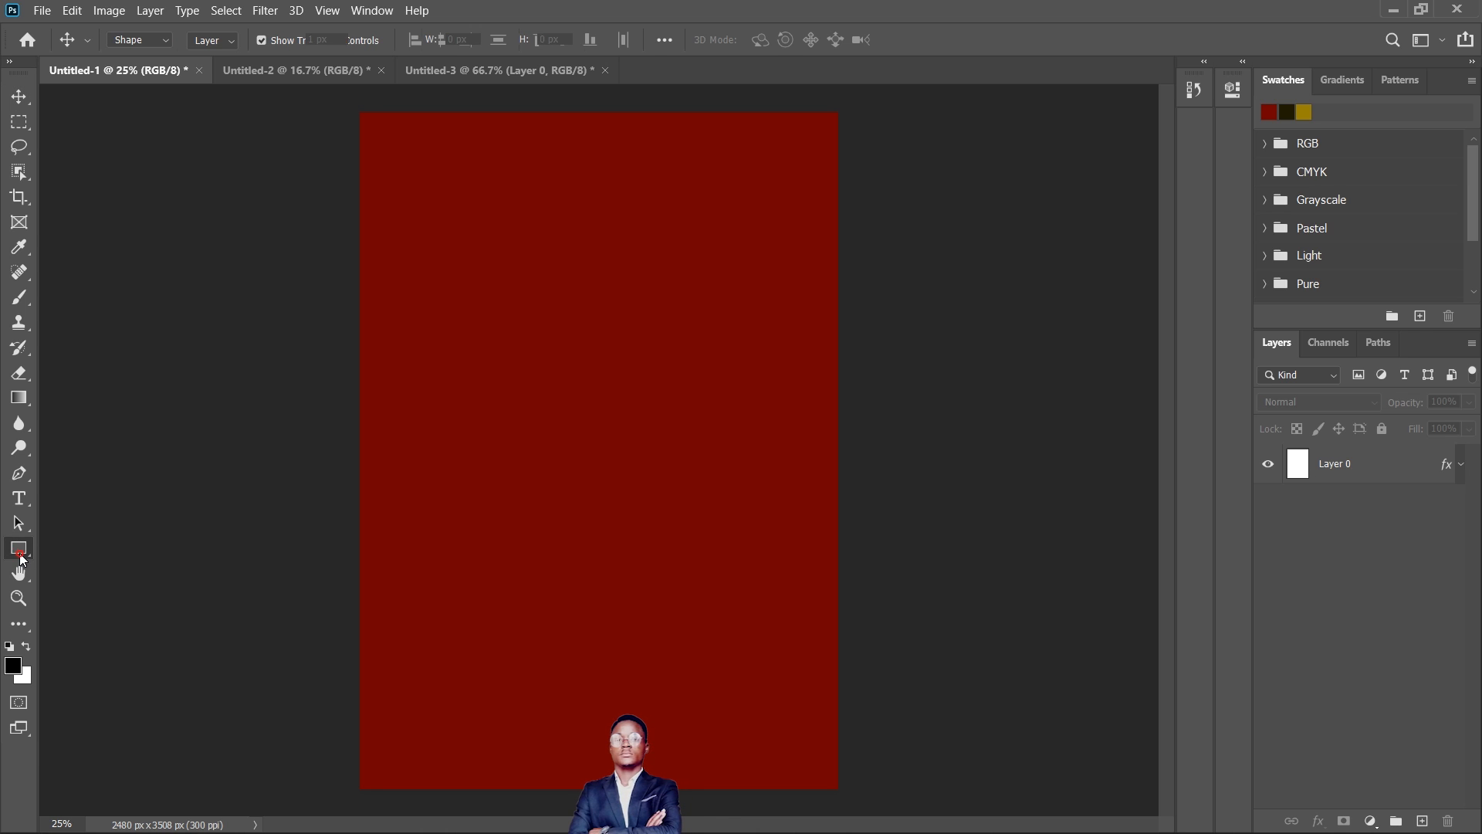
right_click(21, 555)
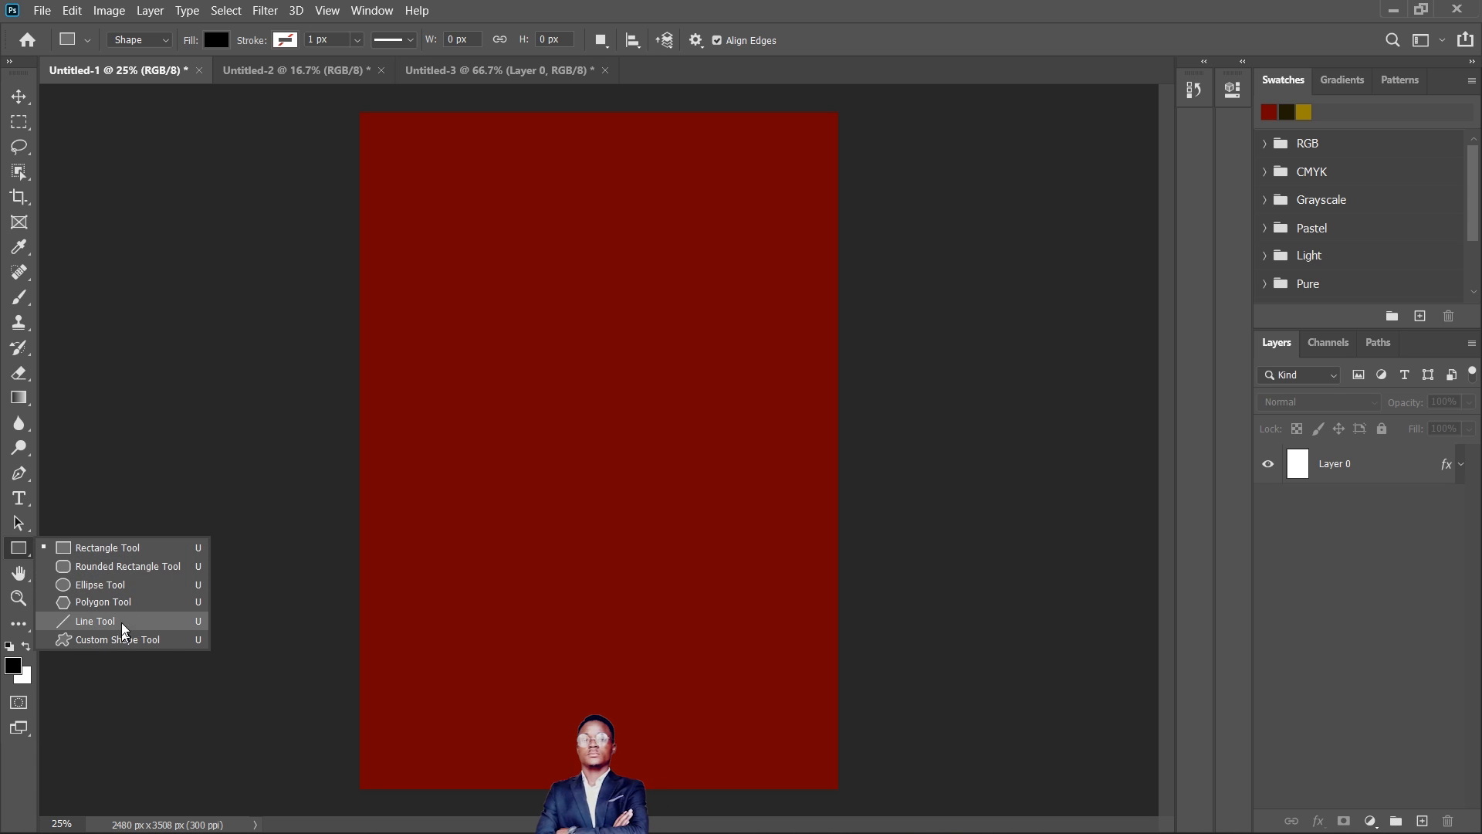
left_click(116, 549)
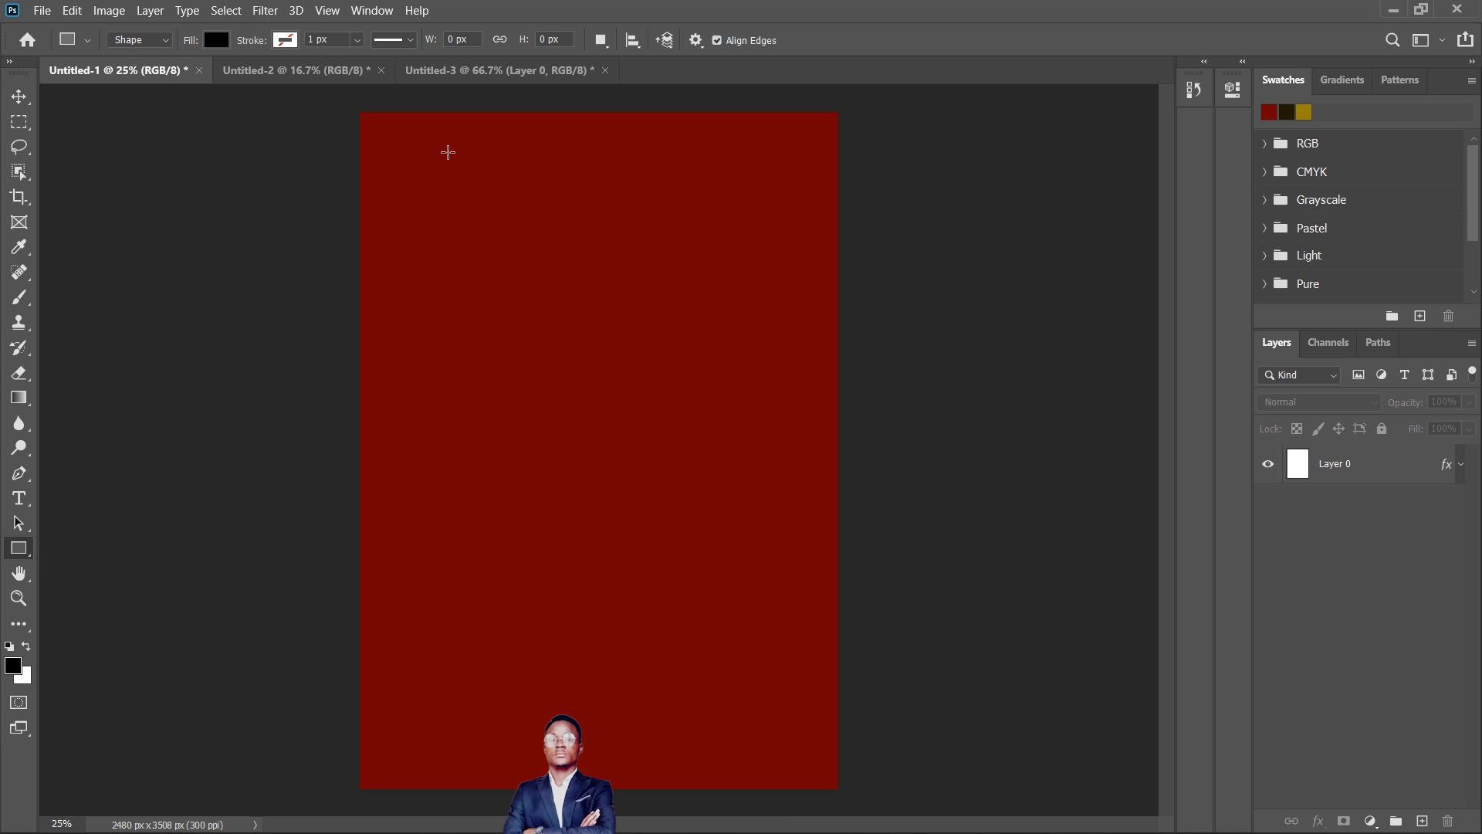
left_click_drag(424, 149, 777, 287)
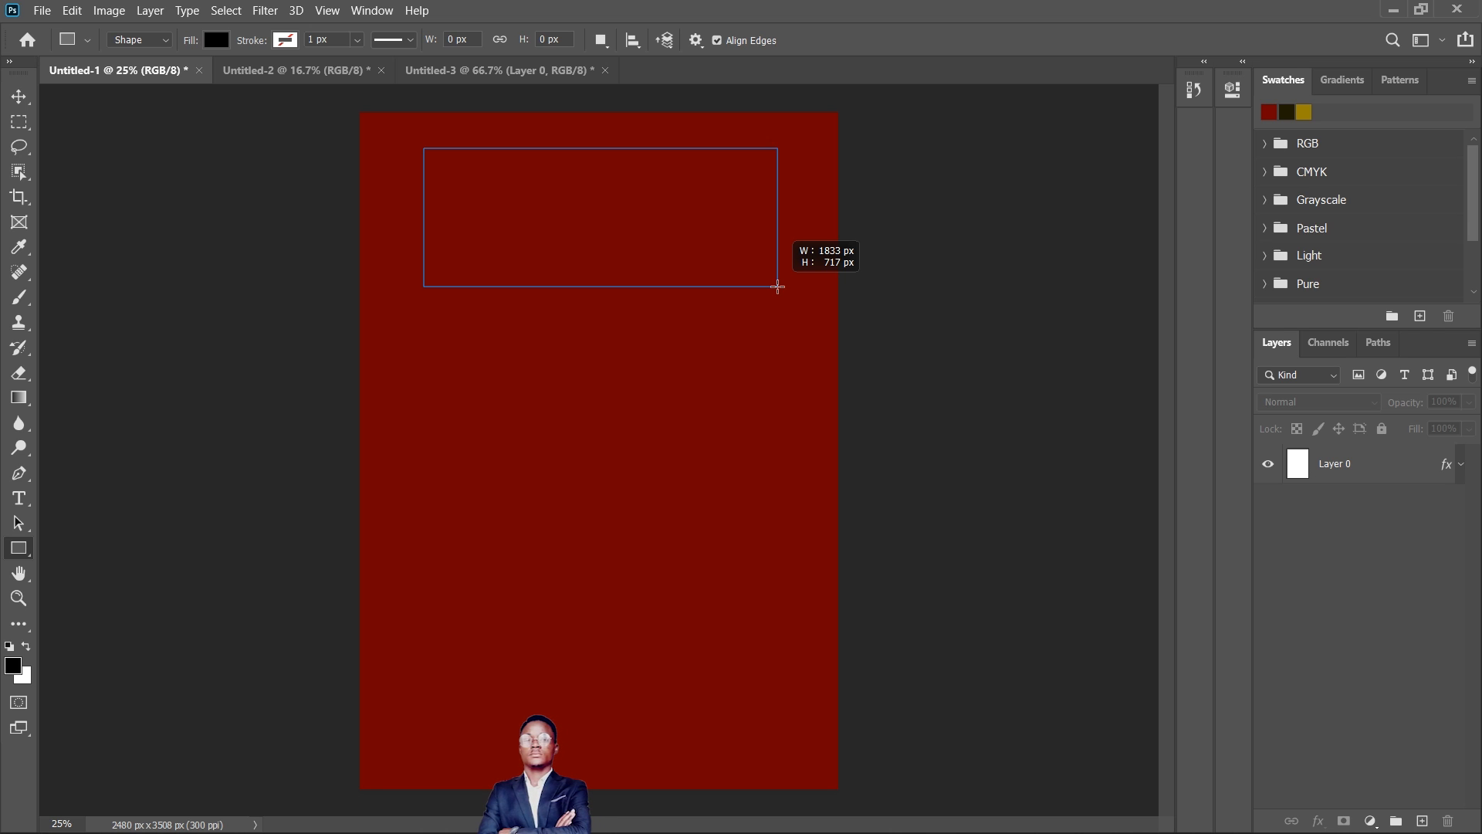
left_click_drag(777, 286, 777, 287)
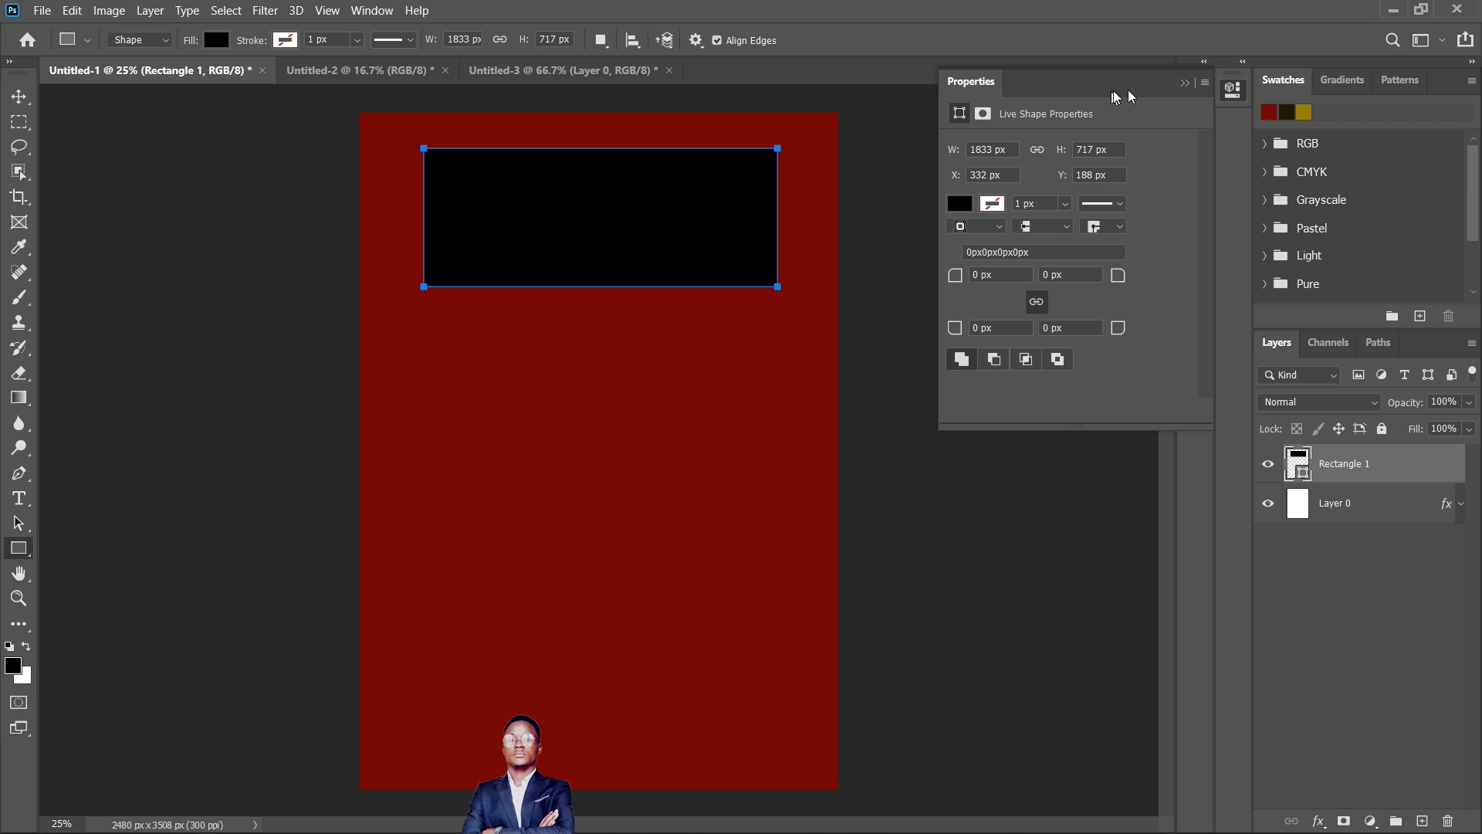
left_click(1184, 83)
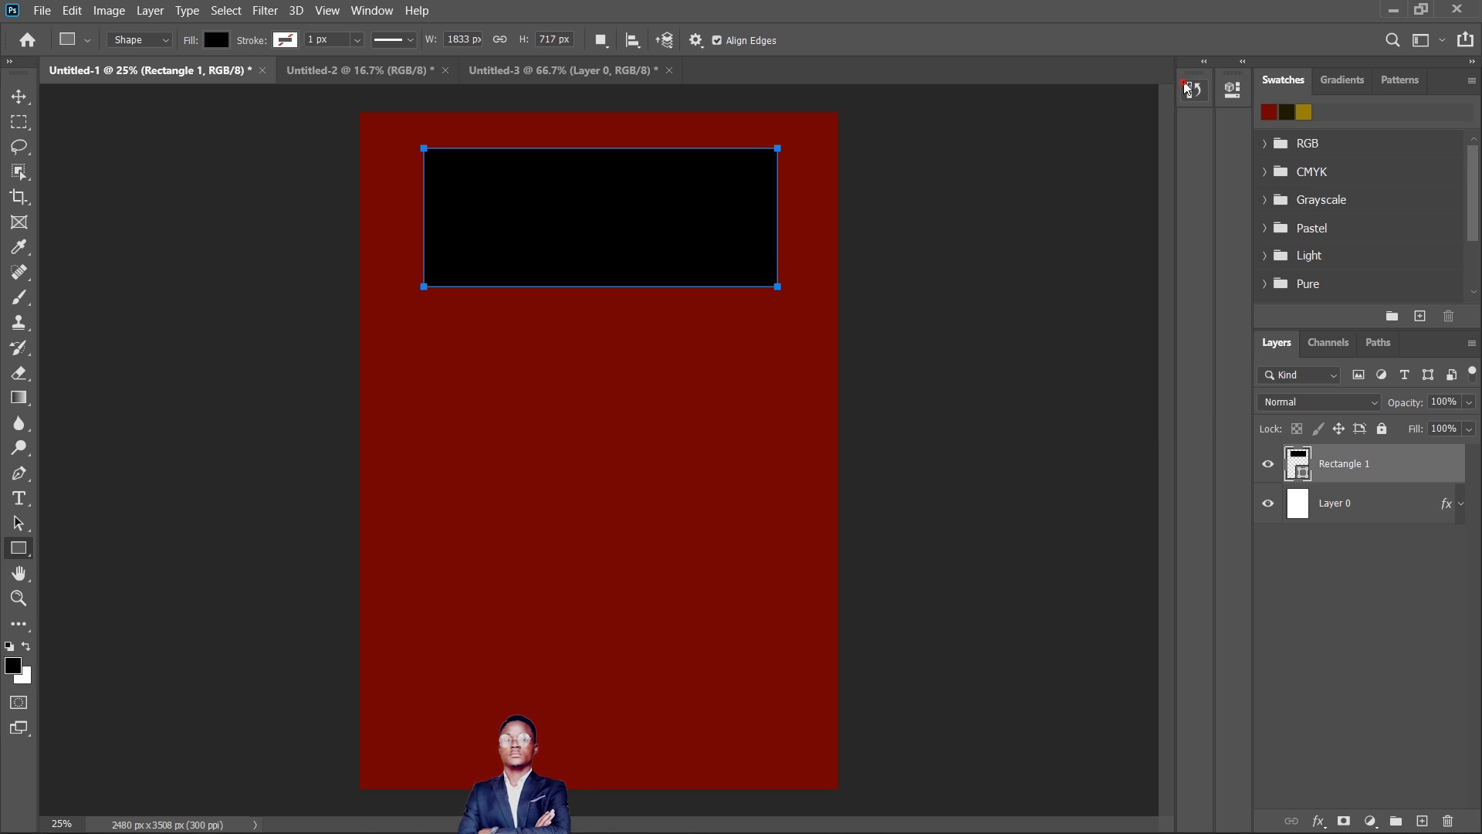
- Draw a black, nearly circular ellipse about 1167 x 1193 px below the rectangle with the Ellipse Tool
left_click(22, 554)
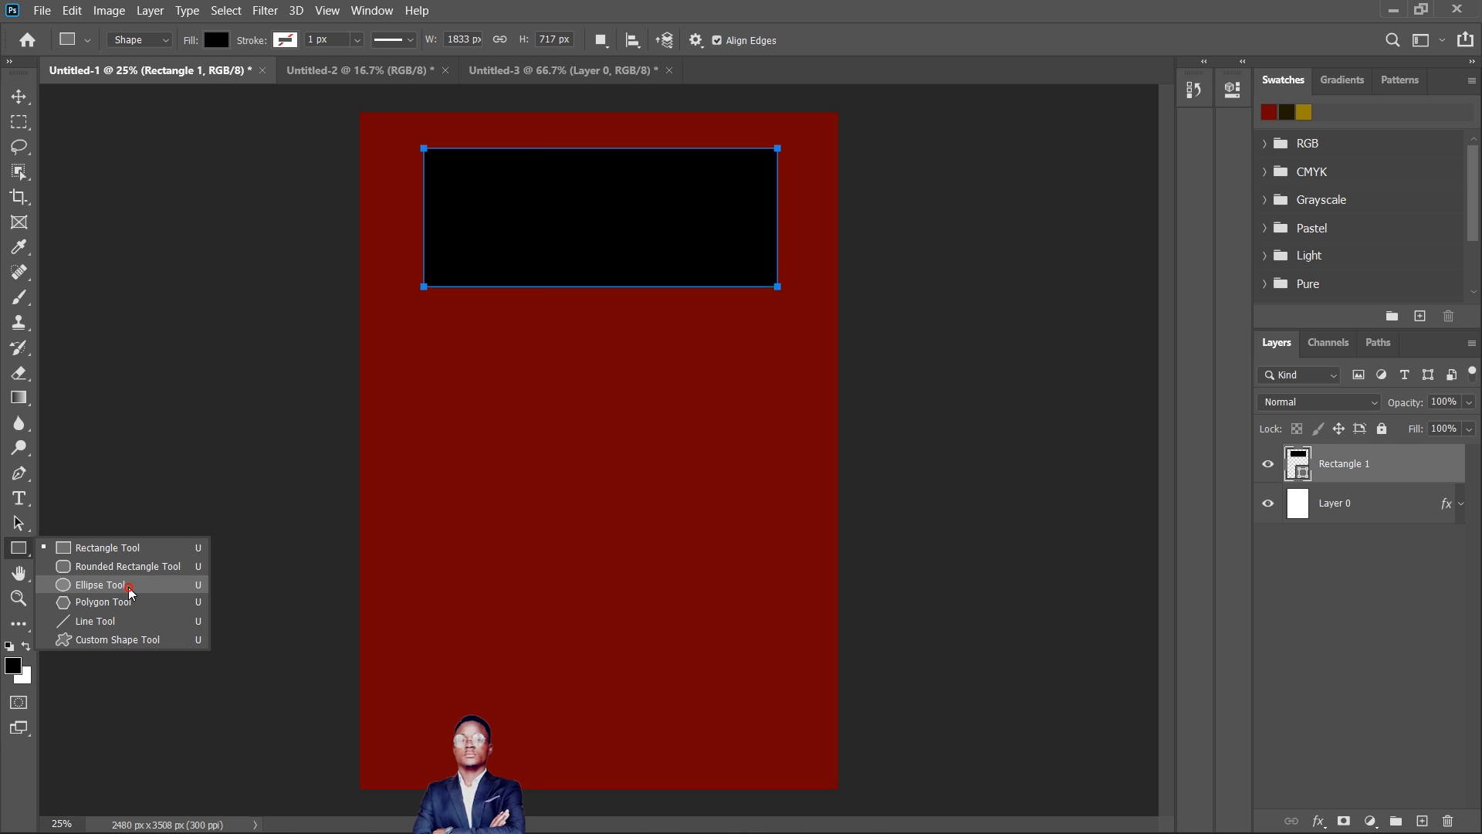
left_click(129, 590)
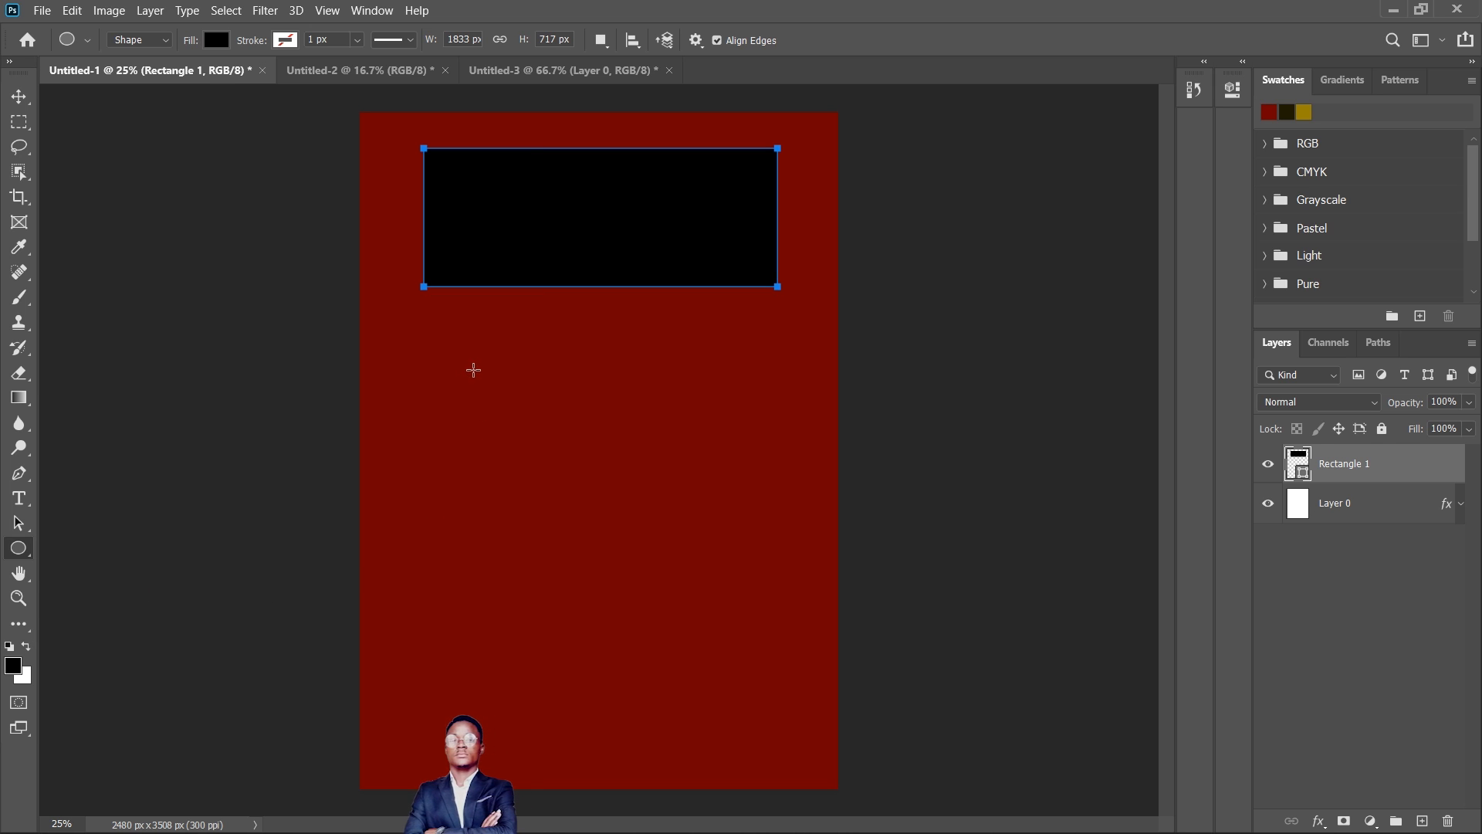
left_click_drag(473, 369, 698, 599)
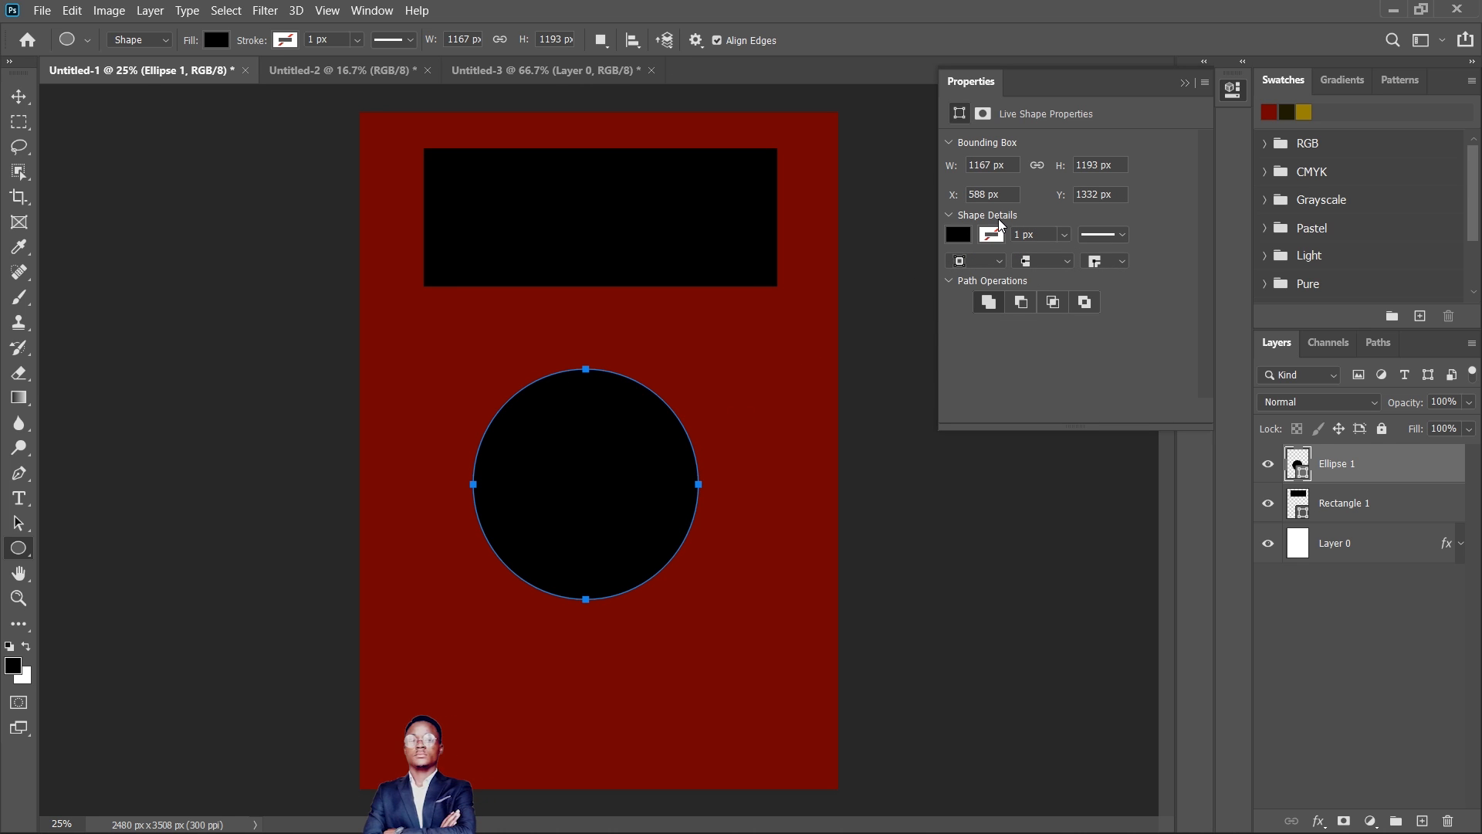
left_click(1183, 85)
- Draw a black five-sided polygon about 1198 x 1225 px overlapping the circle's lower left with the Polygon Tool
left_click(21, 549)
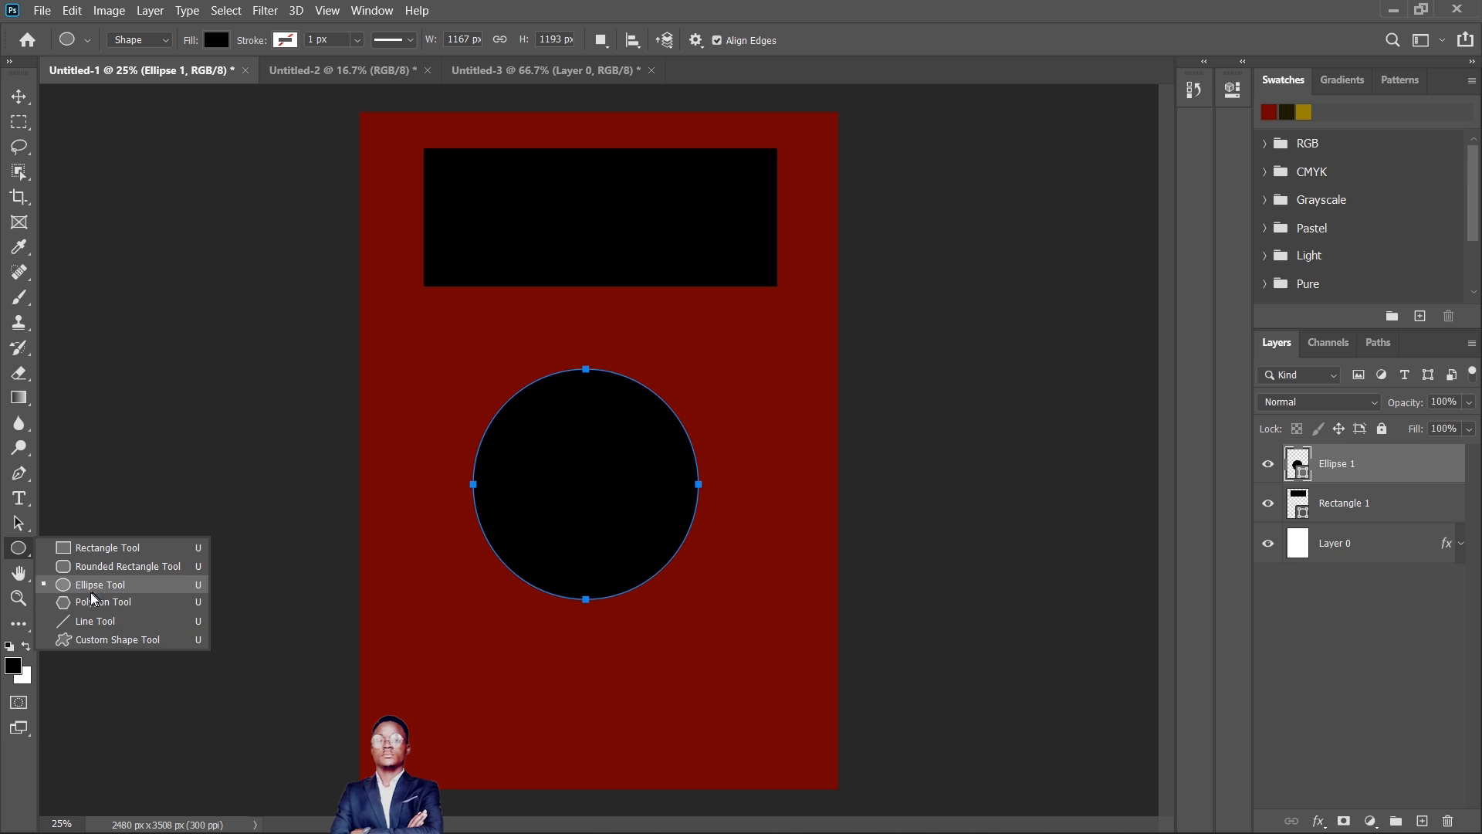
left_click(108, 602)
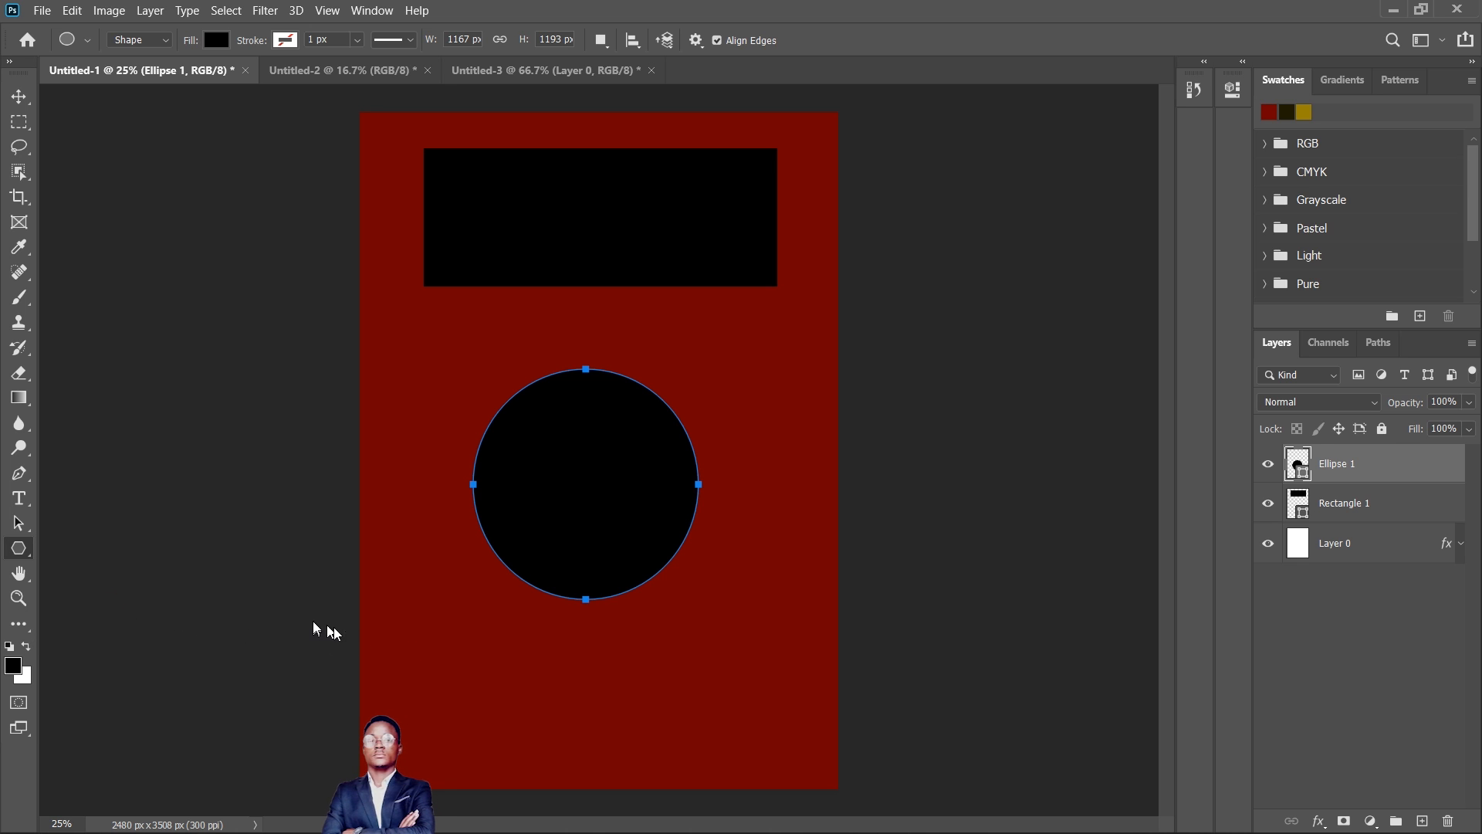
left_click_drag(471, 615, 568, 697)
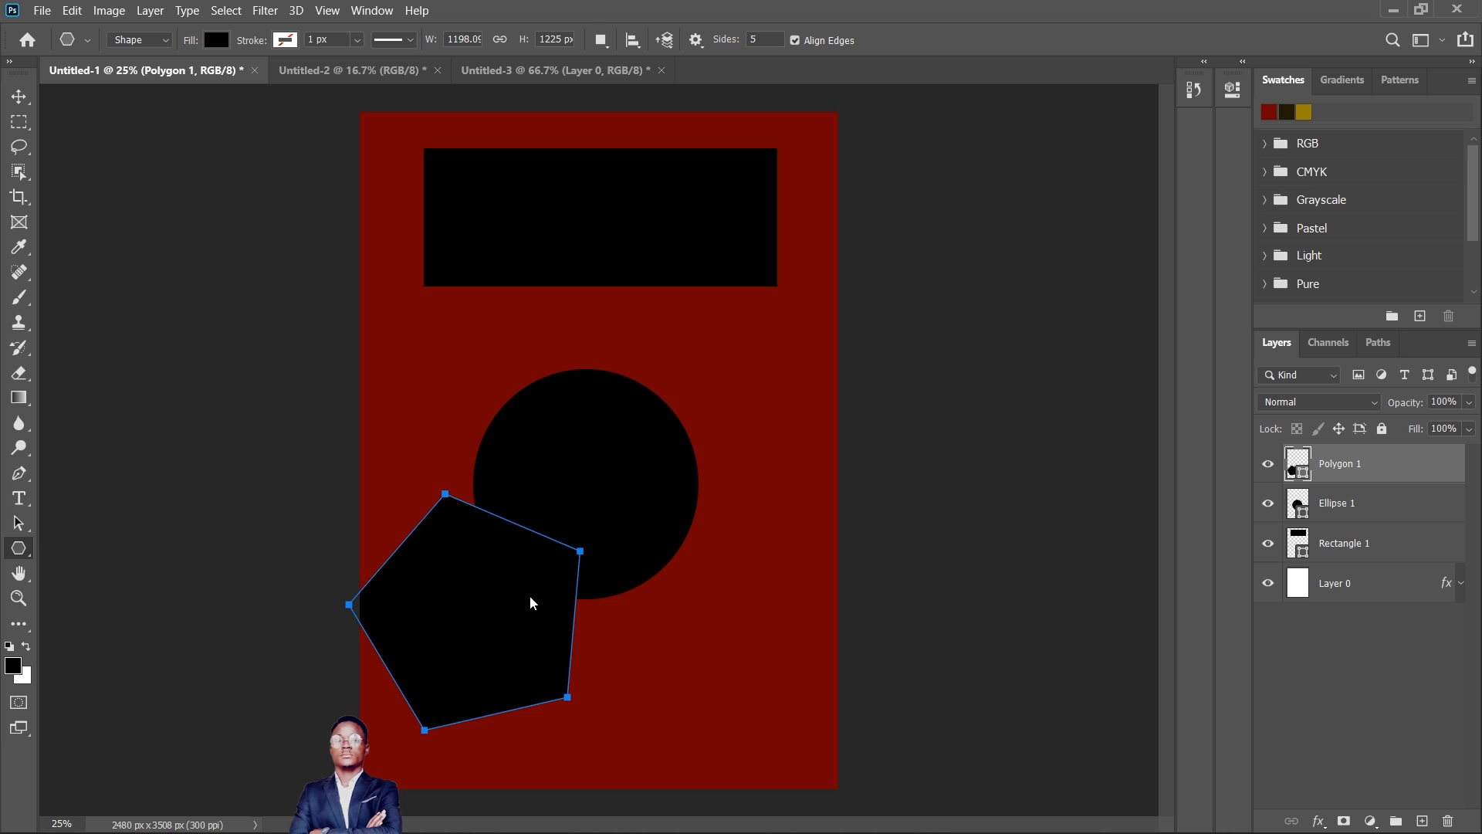
- Arrange the three shapes in a centred column with the Move Tool: rectangle on top, circle in the middle, pentagon below
left_click(20, 98)
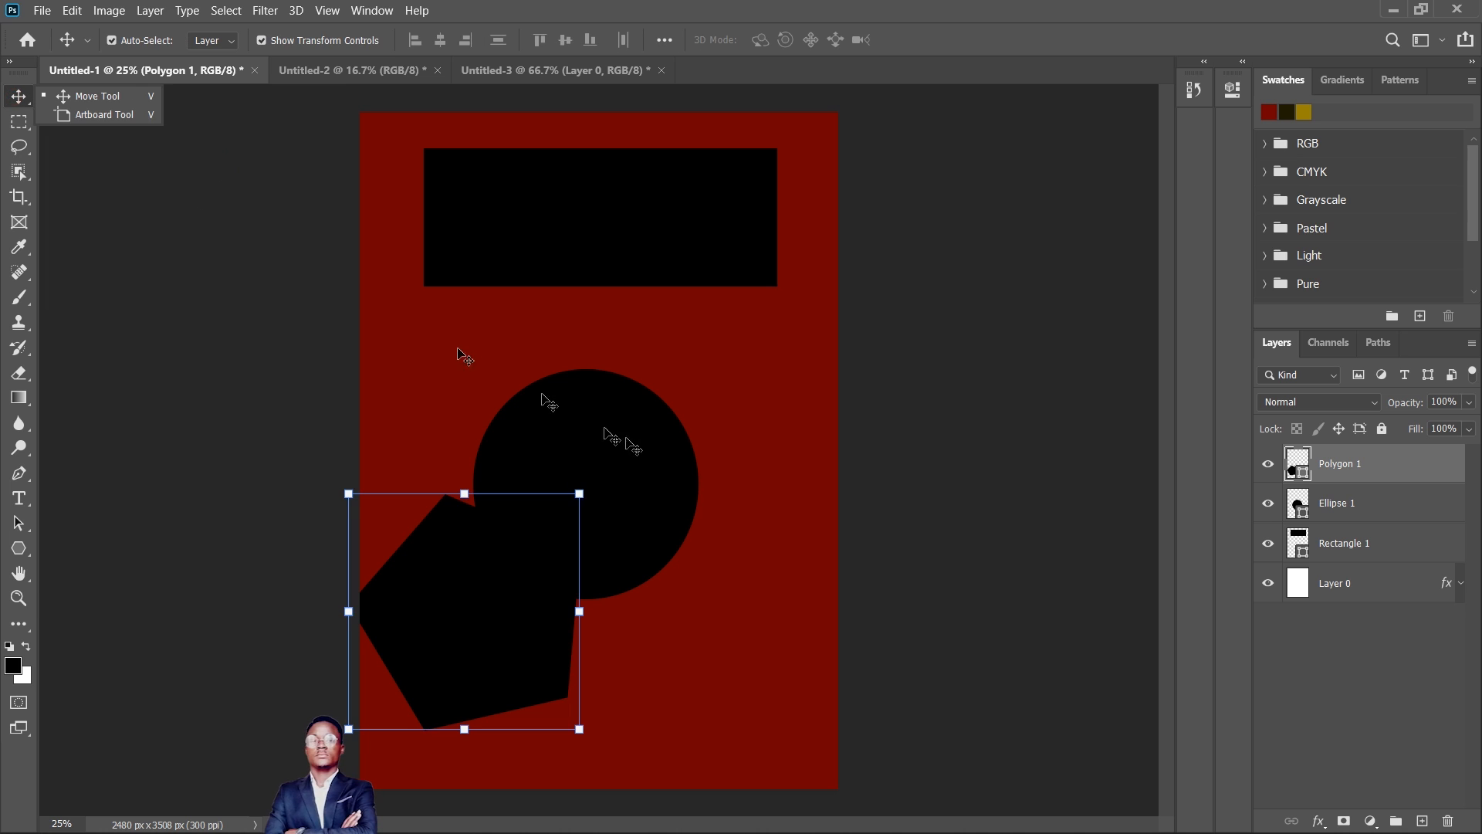
left_click_drag(474, 603, 620, 669)
left_click_drag(640, 545, 652, 462)
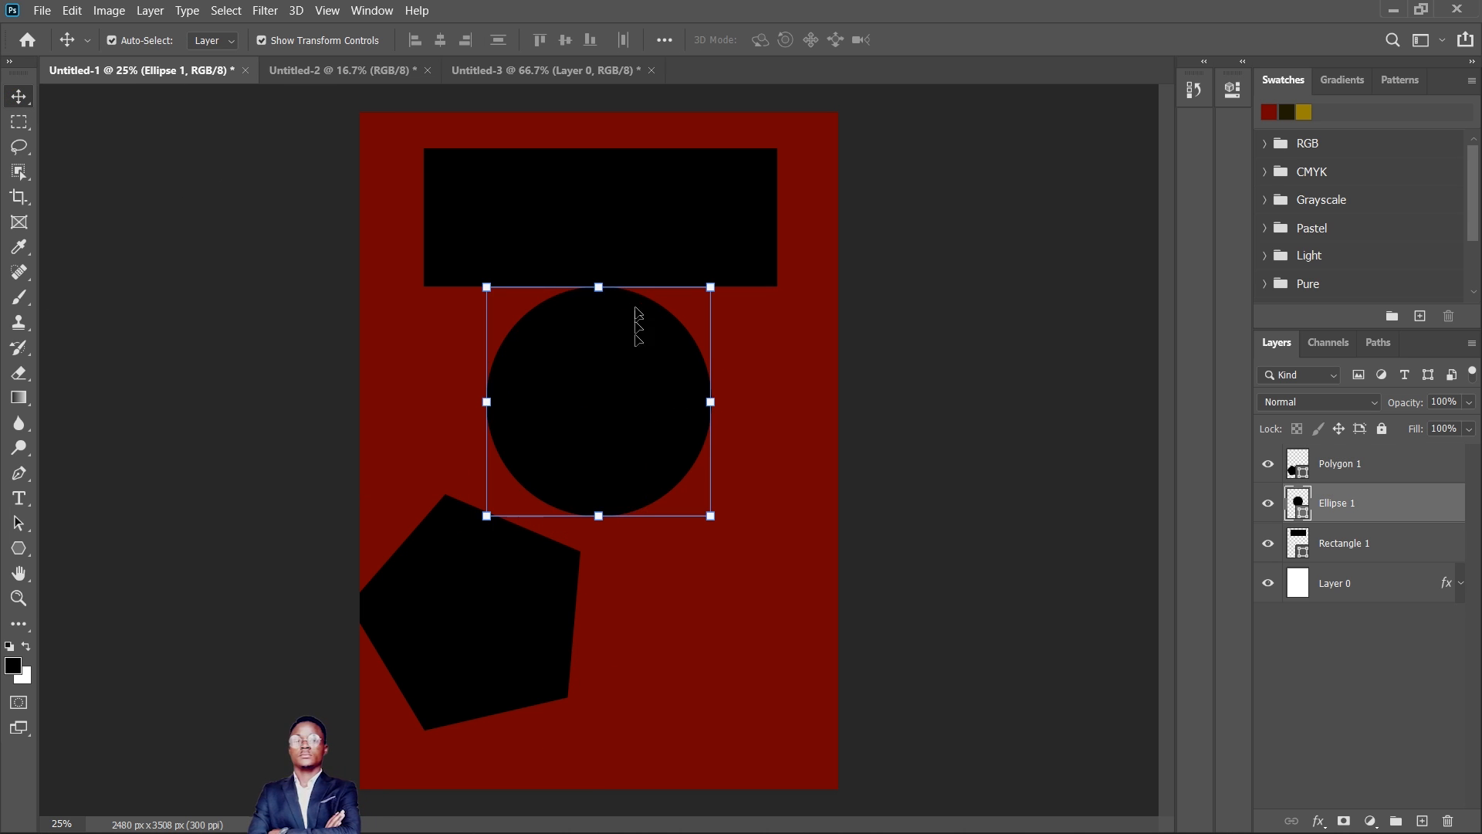
left_click_drag(627, 235, 626, 205)
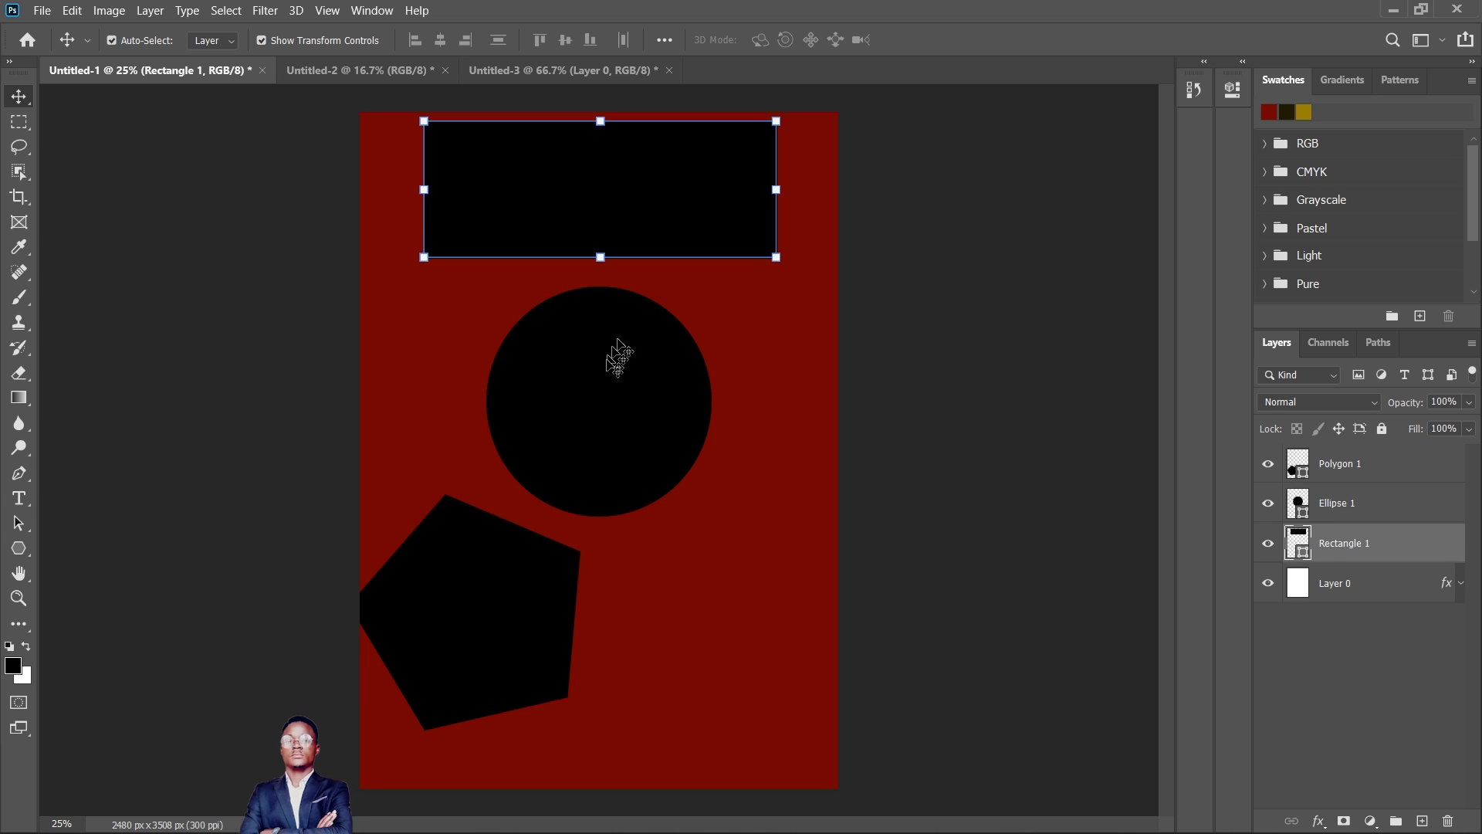
left_click_drag(500, 569, 633, 587)
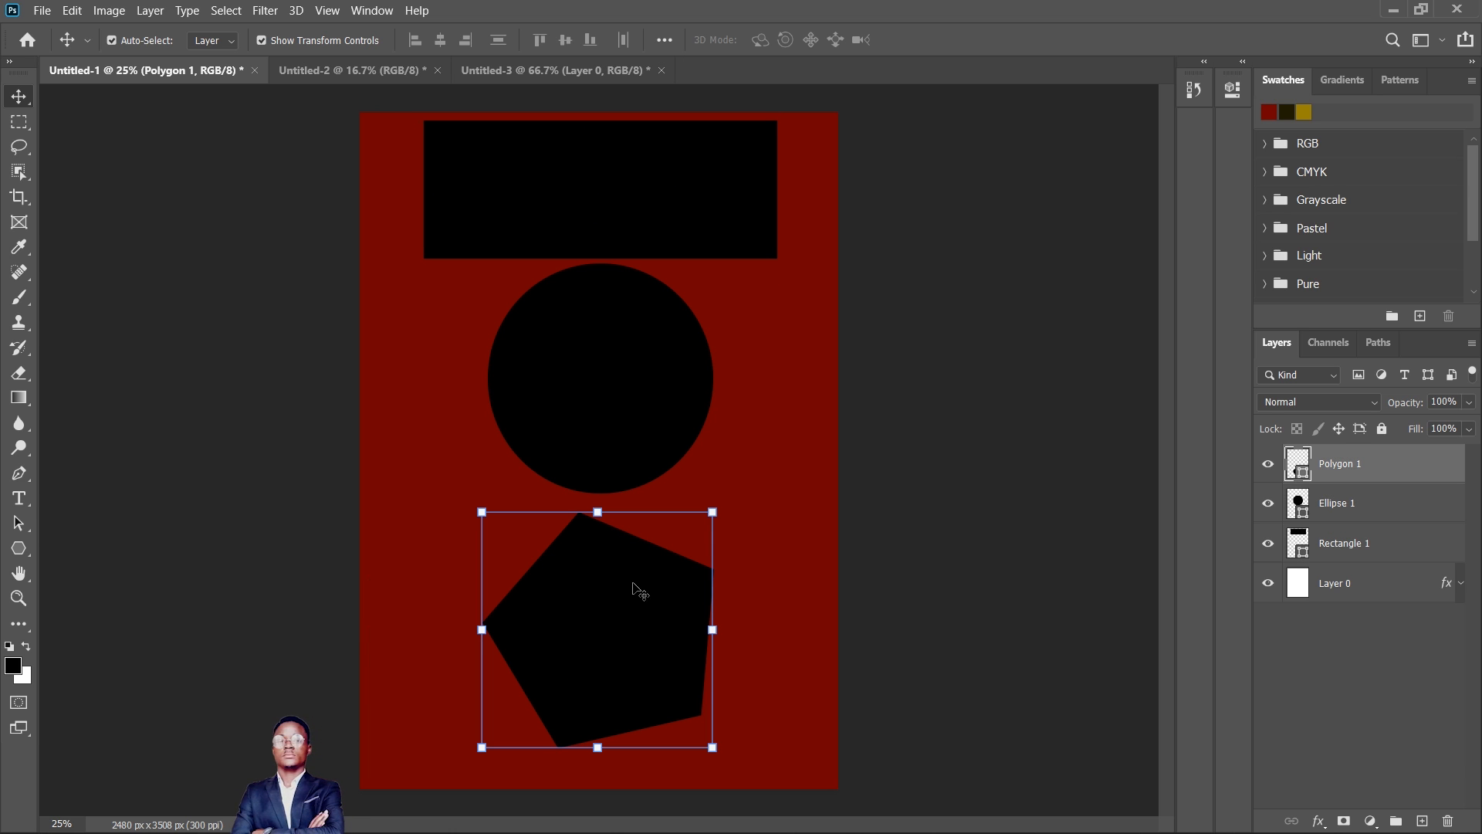
left_click(614, 436)
- Apply an orange #ffaf04 Color Overlay to the rectangle, then select the circle
left_click(633, 222)
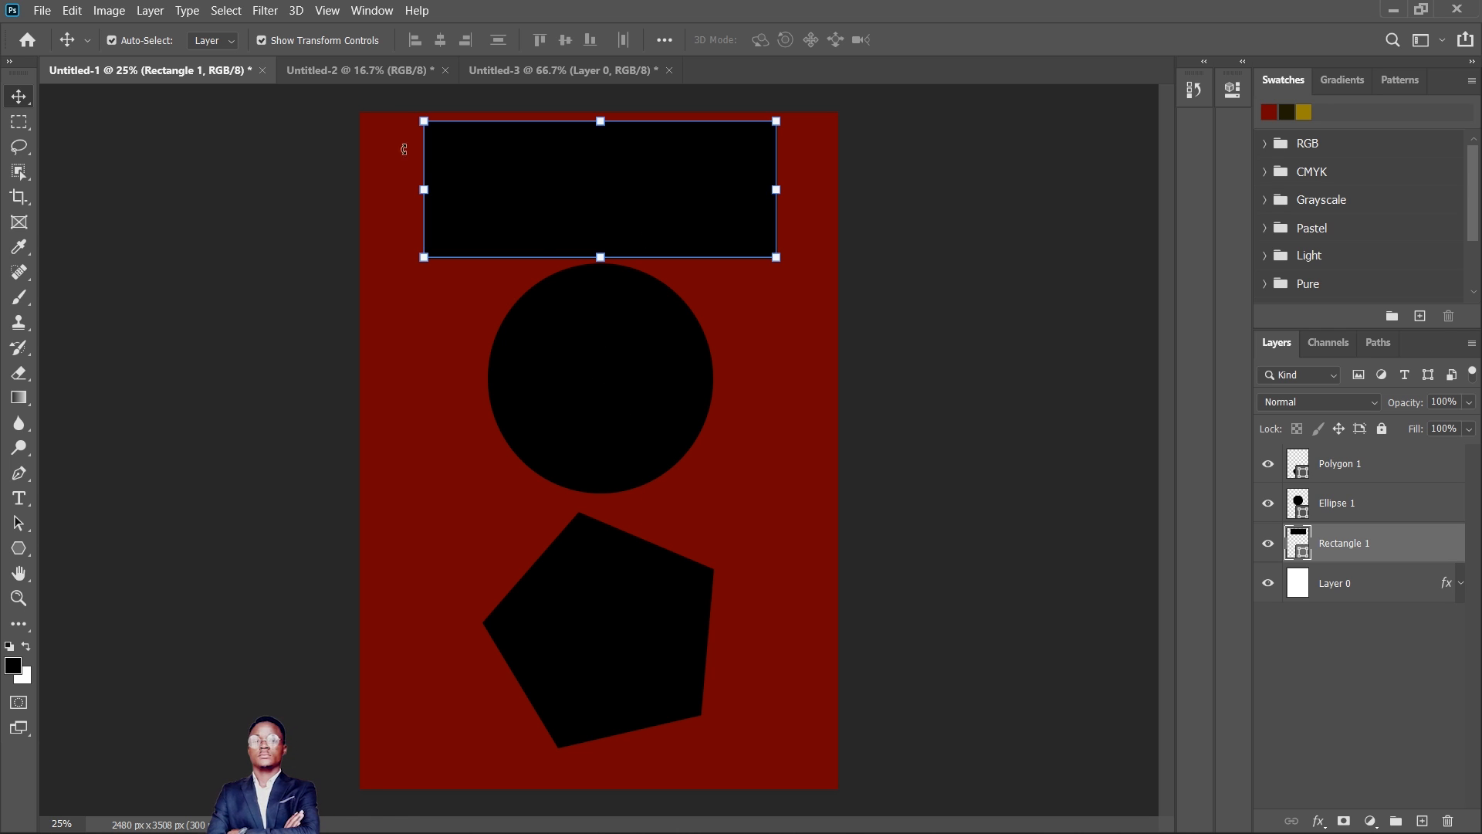
left_click(814, 535)
left_click(660, 230)
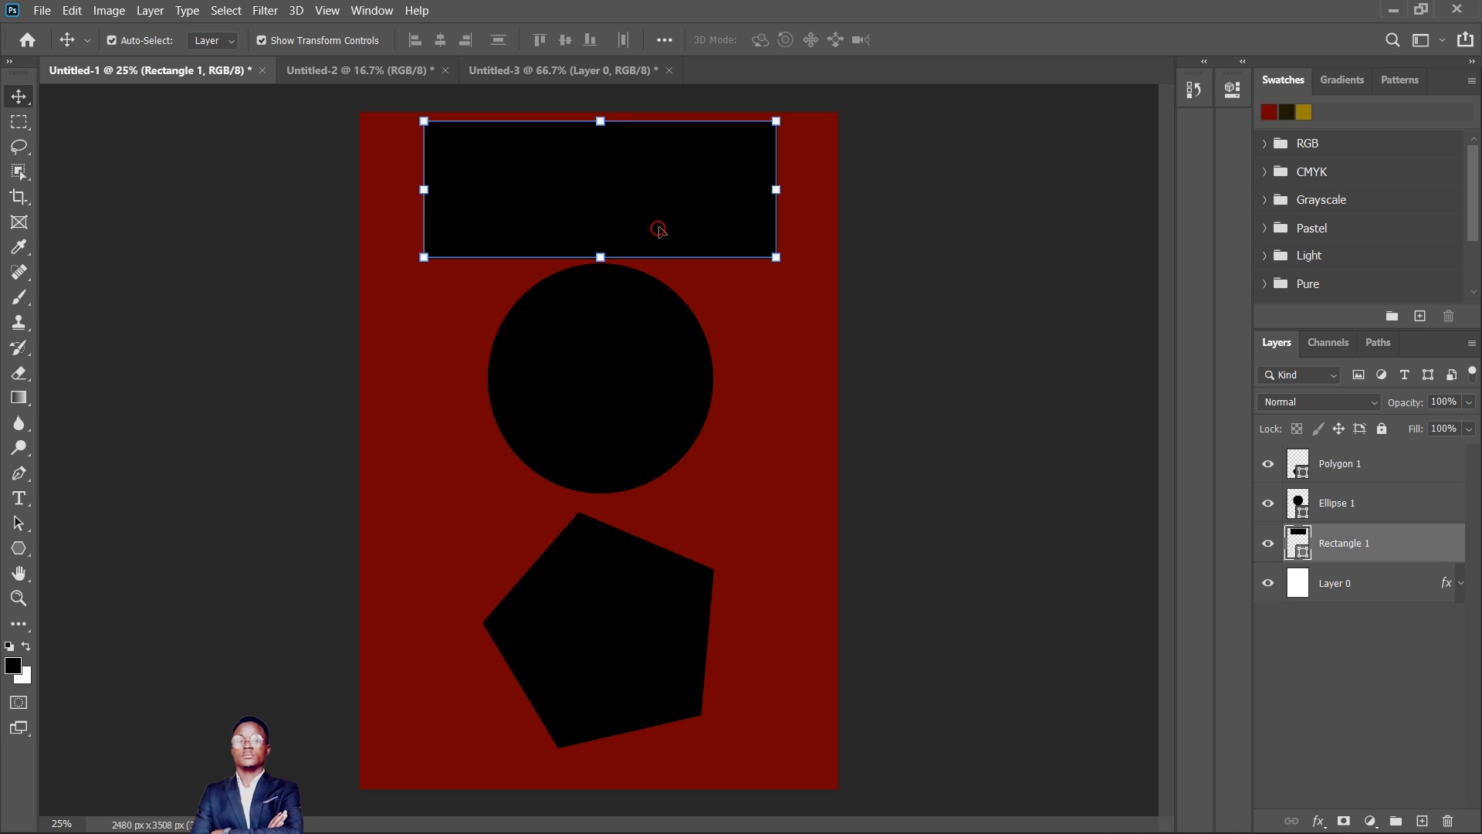
left_click(1318, 821)
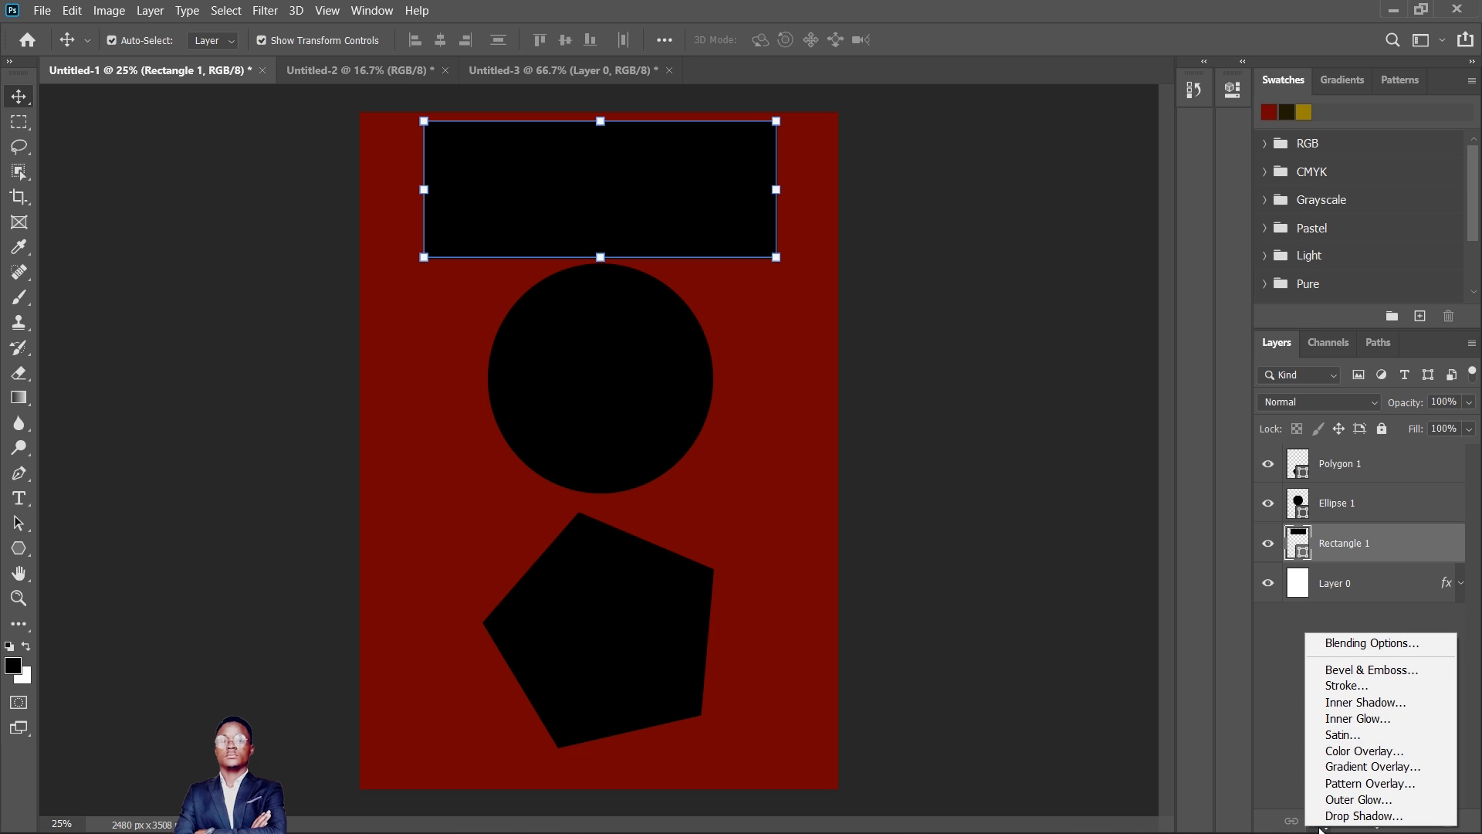
left_click(1364, 751)
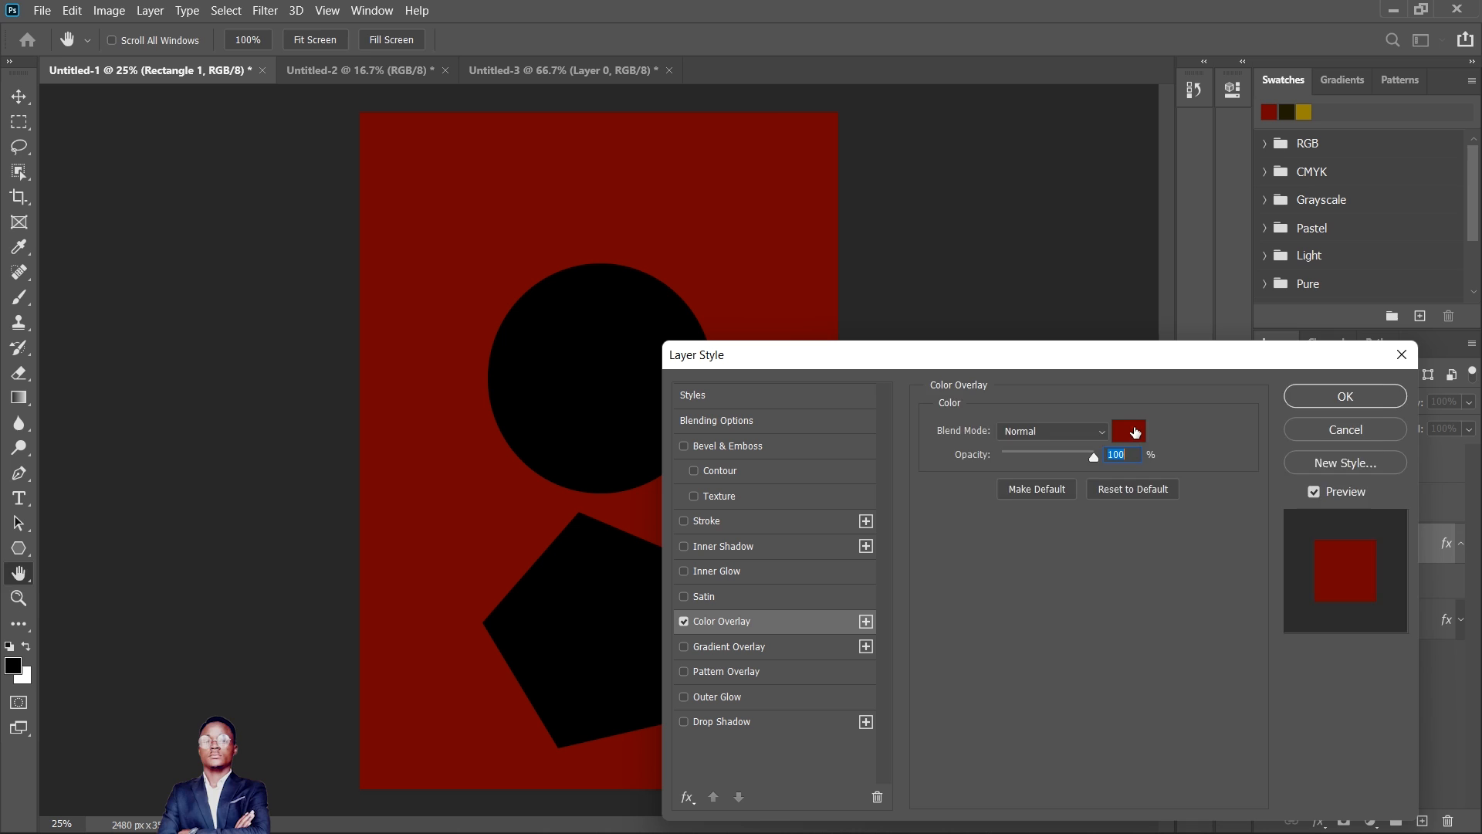
left_click(1130, 430)
left_click_drag(1138, 531, 945, 503)
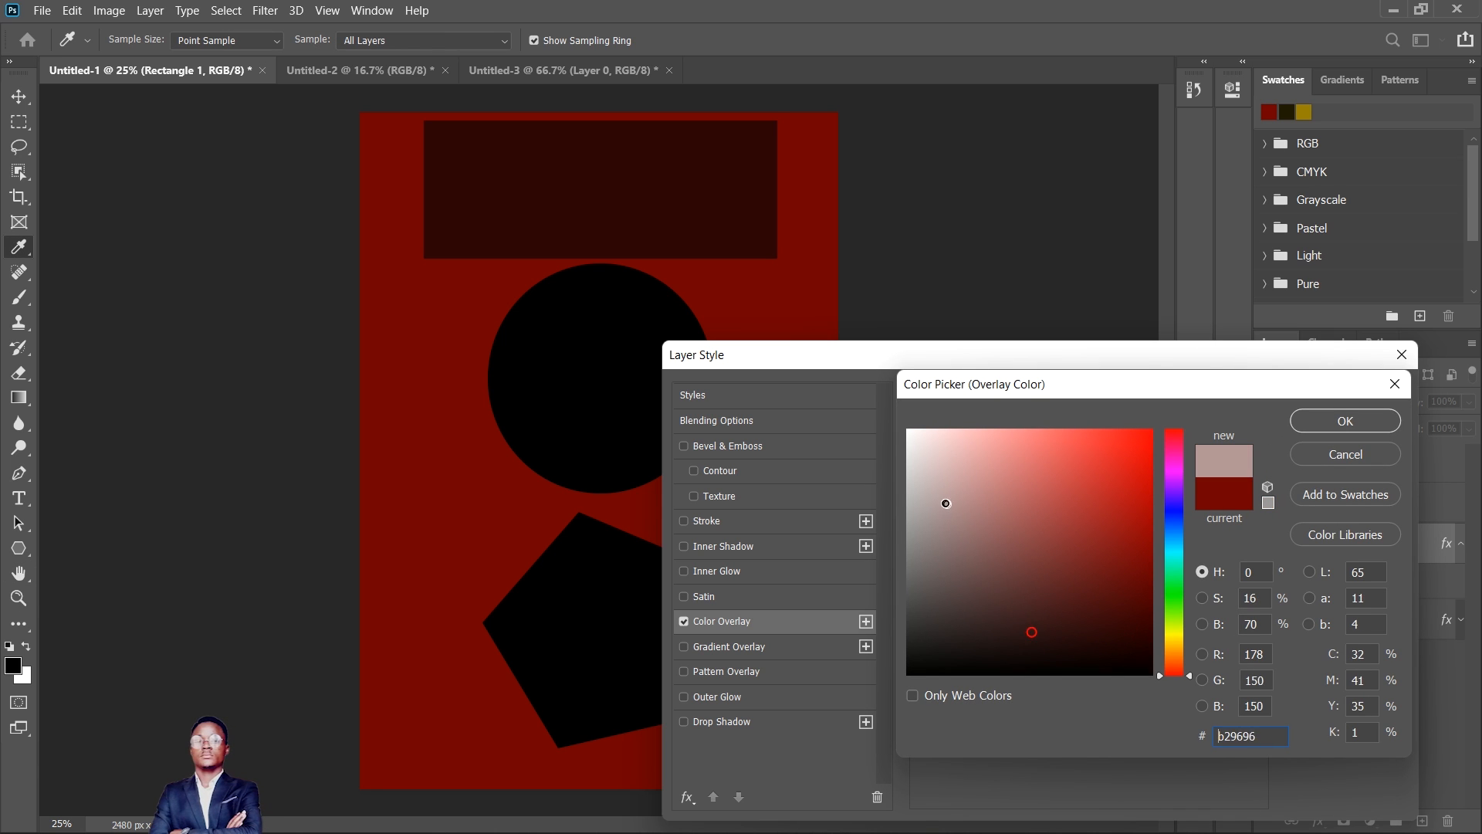
left_click(1174, 647)
left_click_drag(1128, 612, 1150, 403)
left_click(1345, 421)
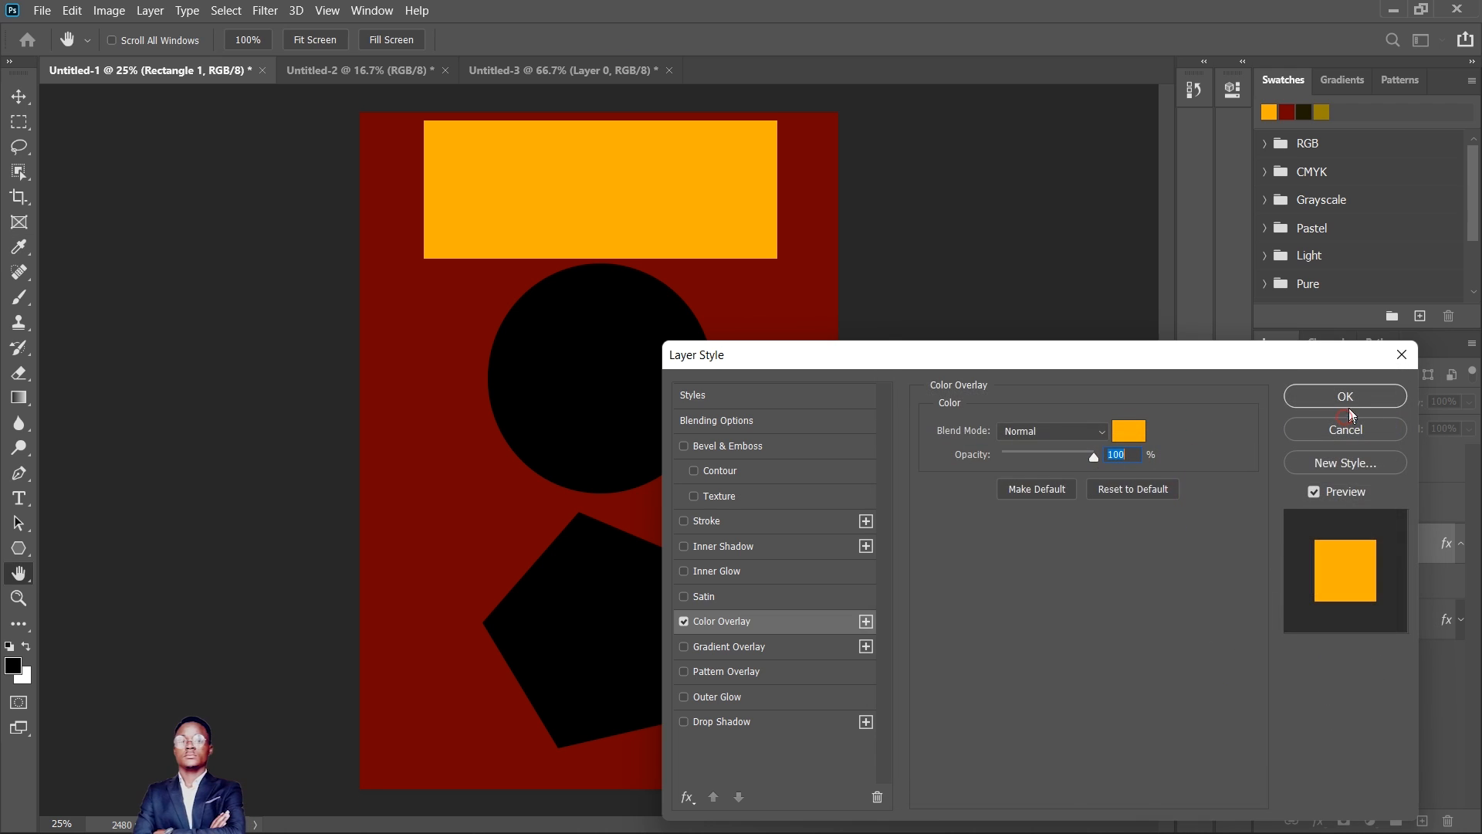
left_click(1344, 397)
key("v")
left_click(658, 395)
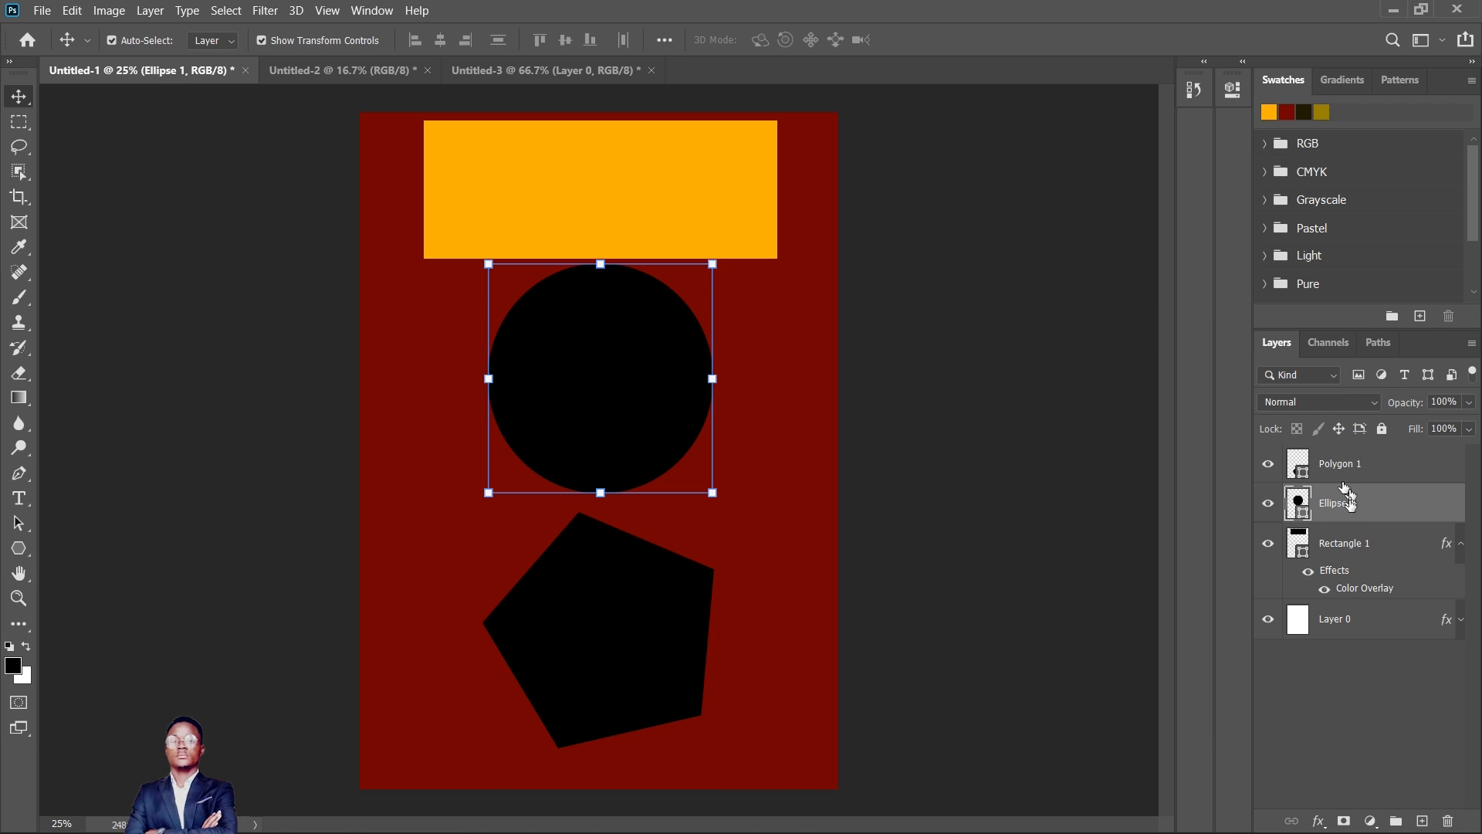
left_click(1319, 822)
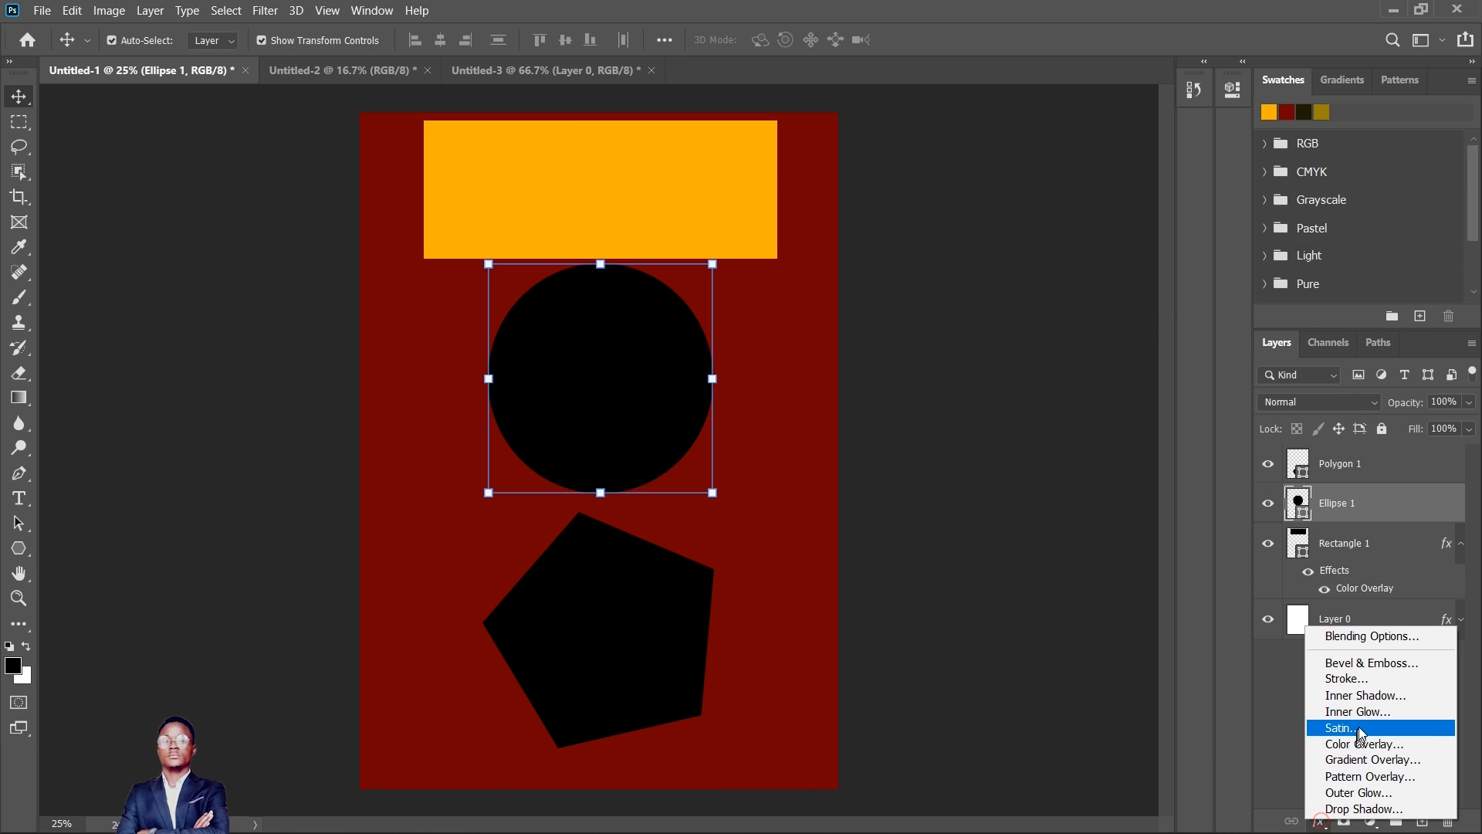
left_click(1365, 759)
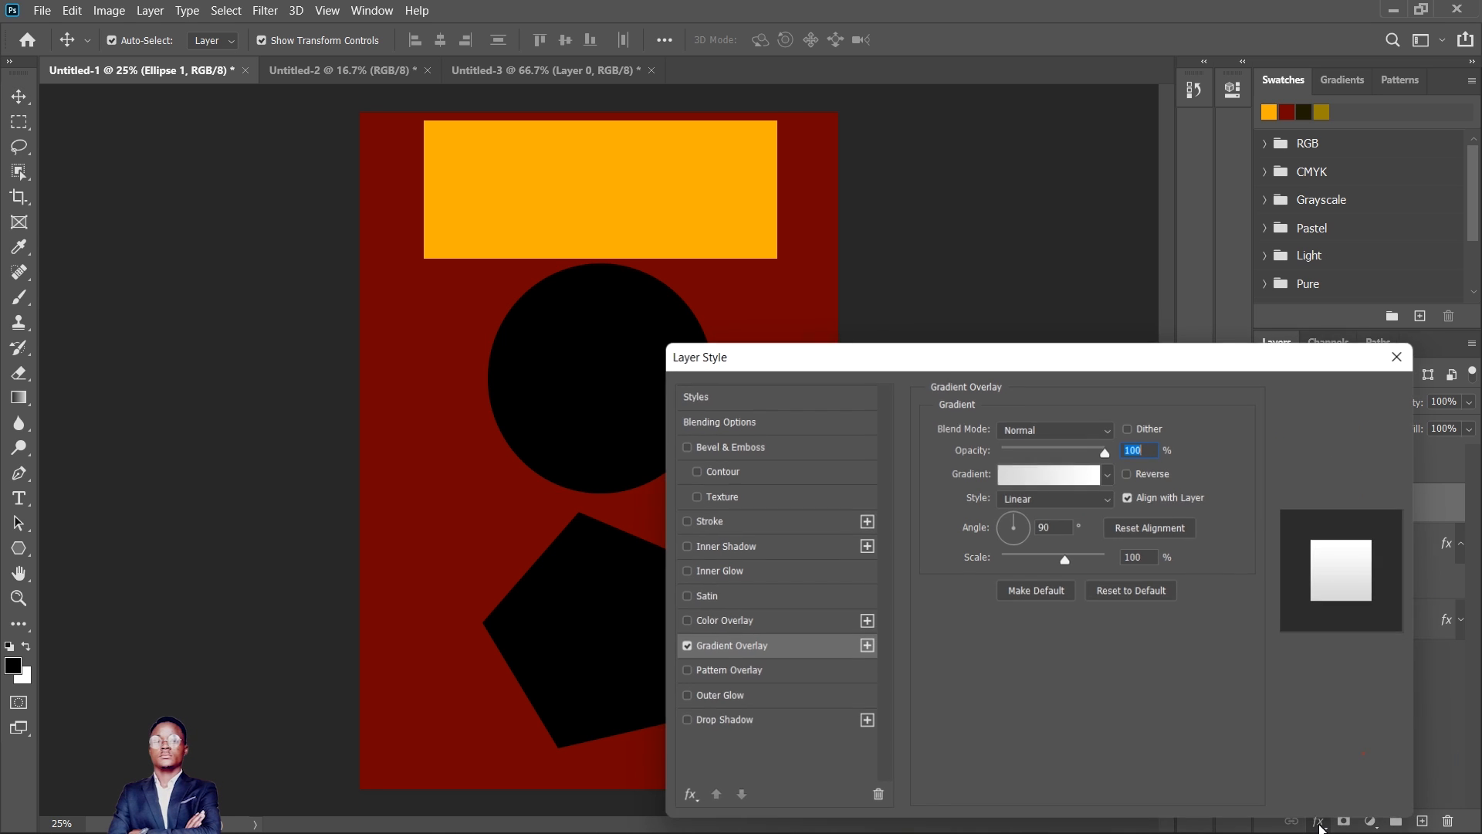
left_click(1403, 350)
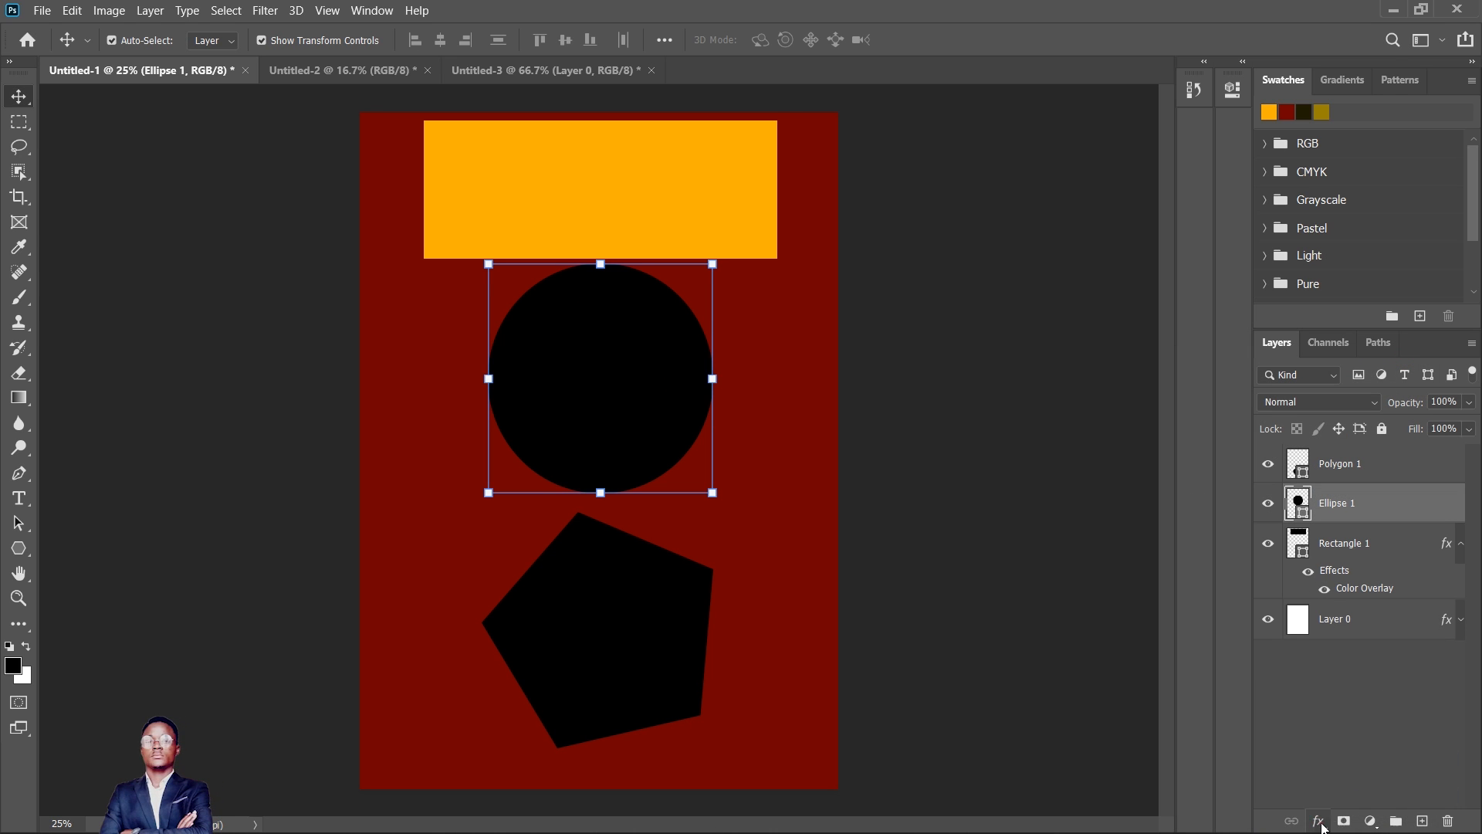
- Apply a bright blue-violet Color Overlay to the circle
left_click(1319, 822)
left_click(1357, 747)
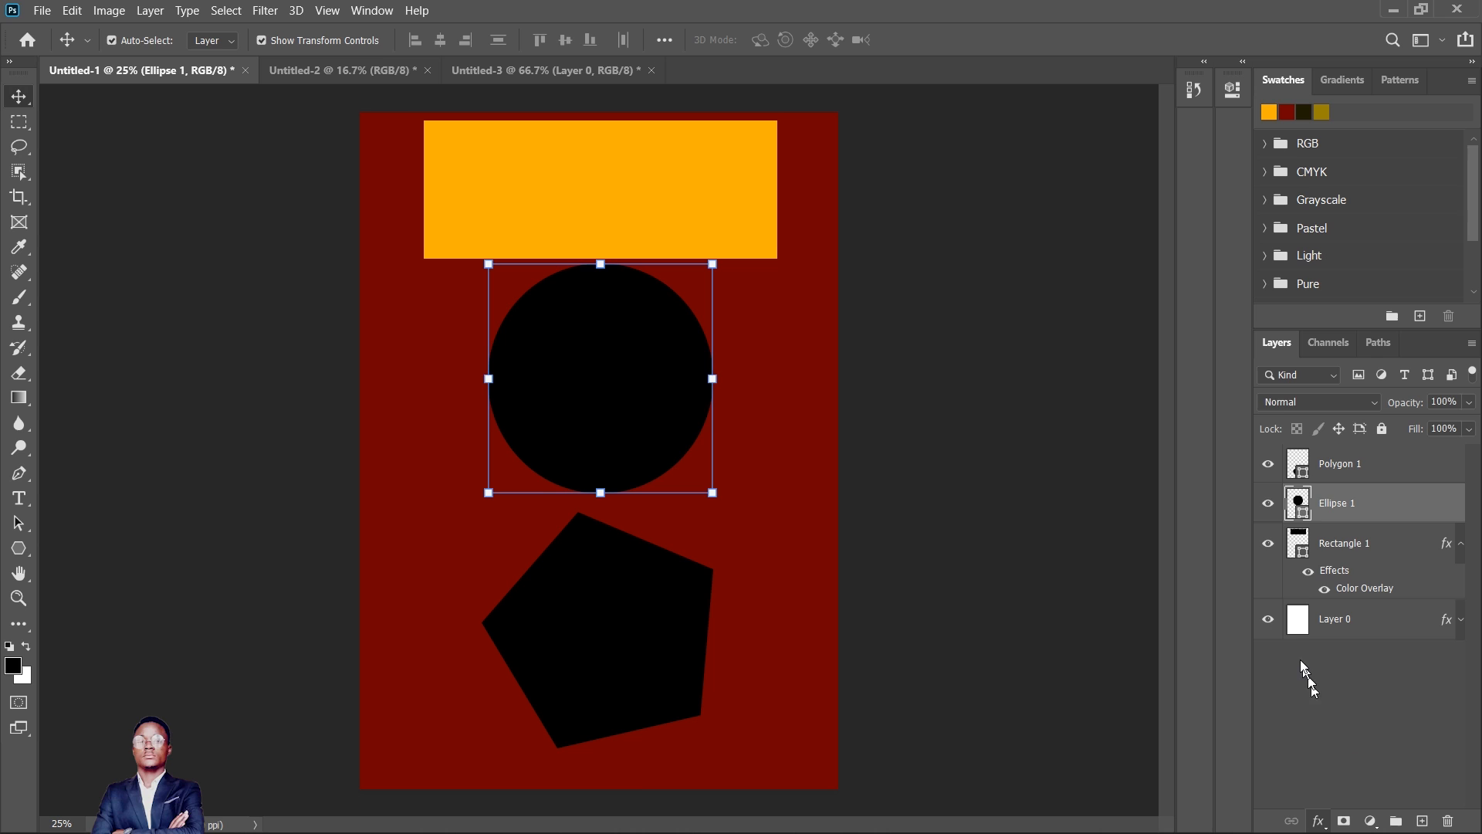
left_click(1129, 430)
left_click(1117, 638)
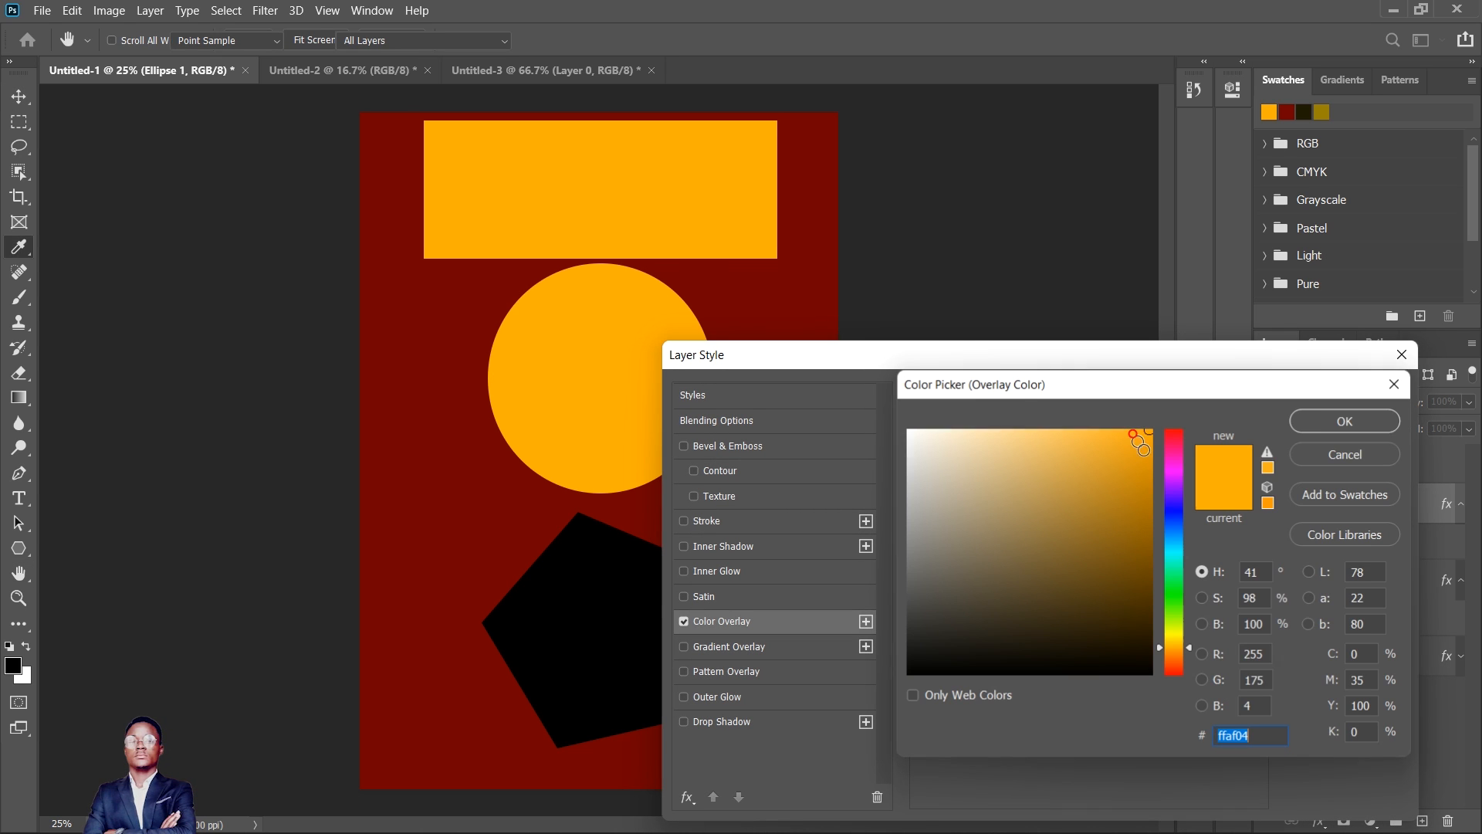
left_click(1174, 572)
left_click_drag(1175, 572, 1174, 498)
left_click_drag(1115, 581, 1152, 435)
left_click(1323, 421)
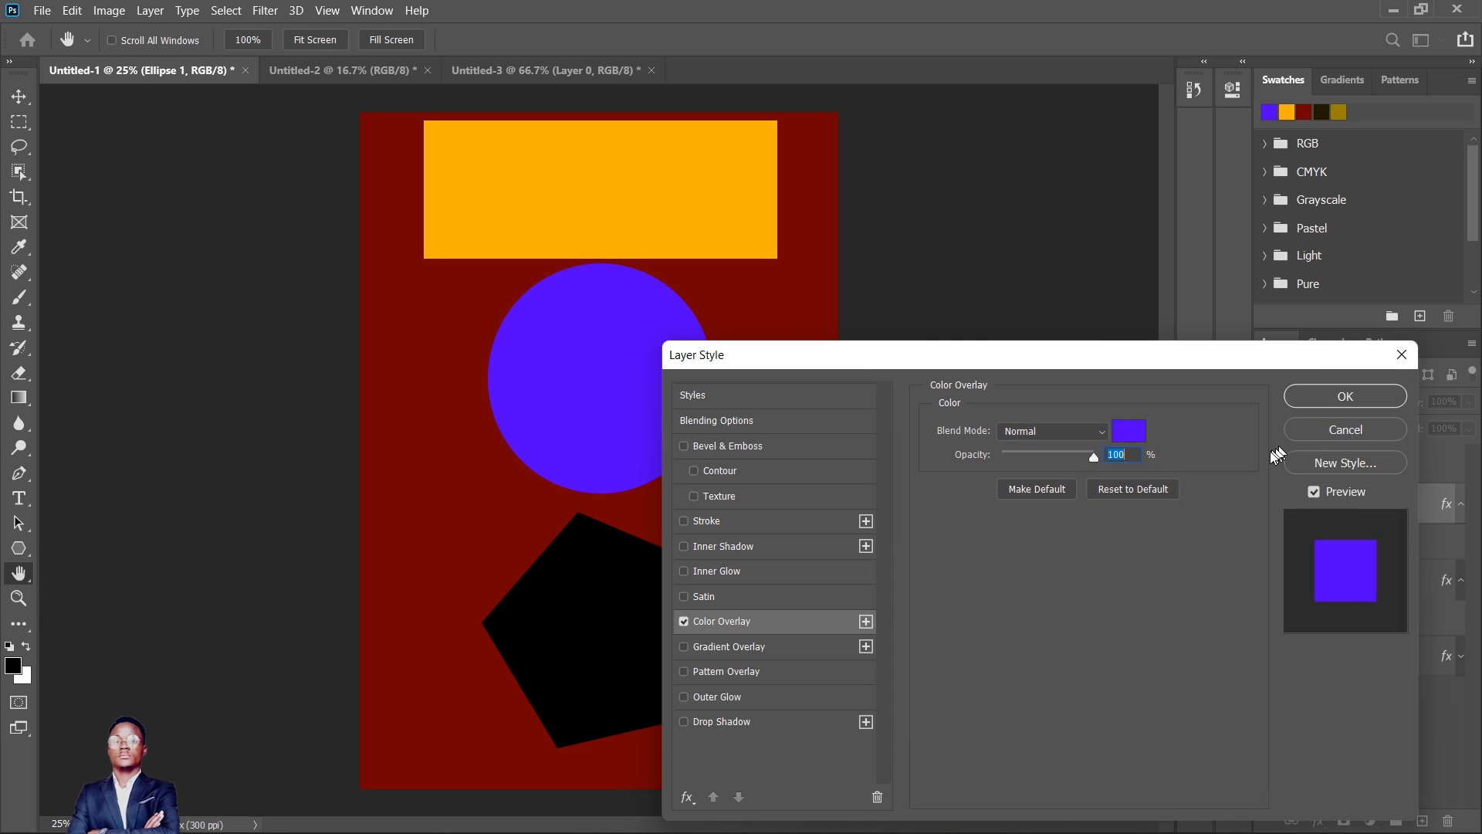
left_click(1345, 401)
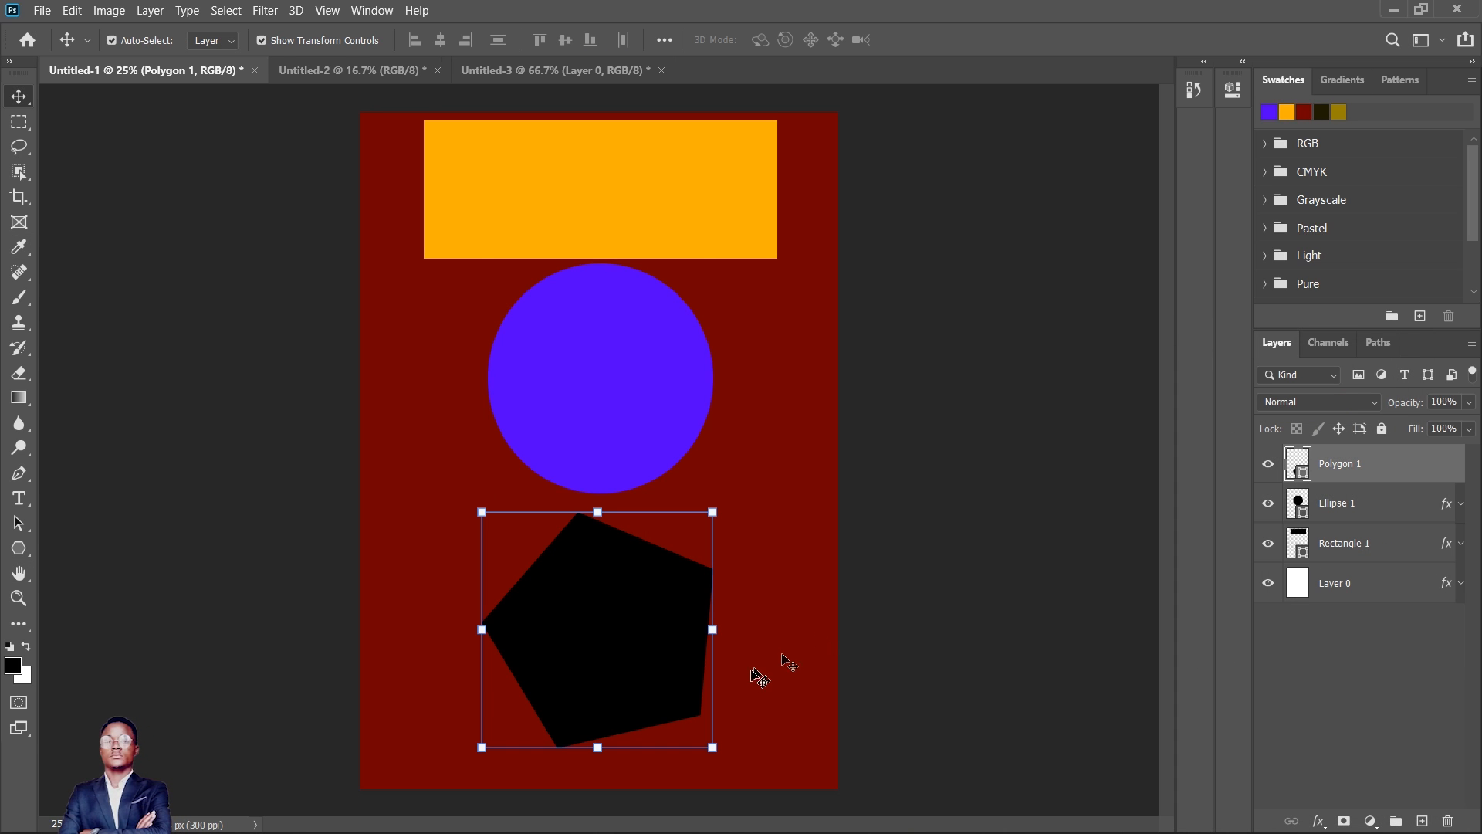
- Apply a bright green Color Overlay to the pentagon, then deselect it
right_click(632, 674)
left_click(1318, 823)
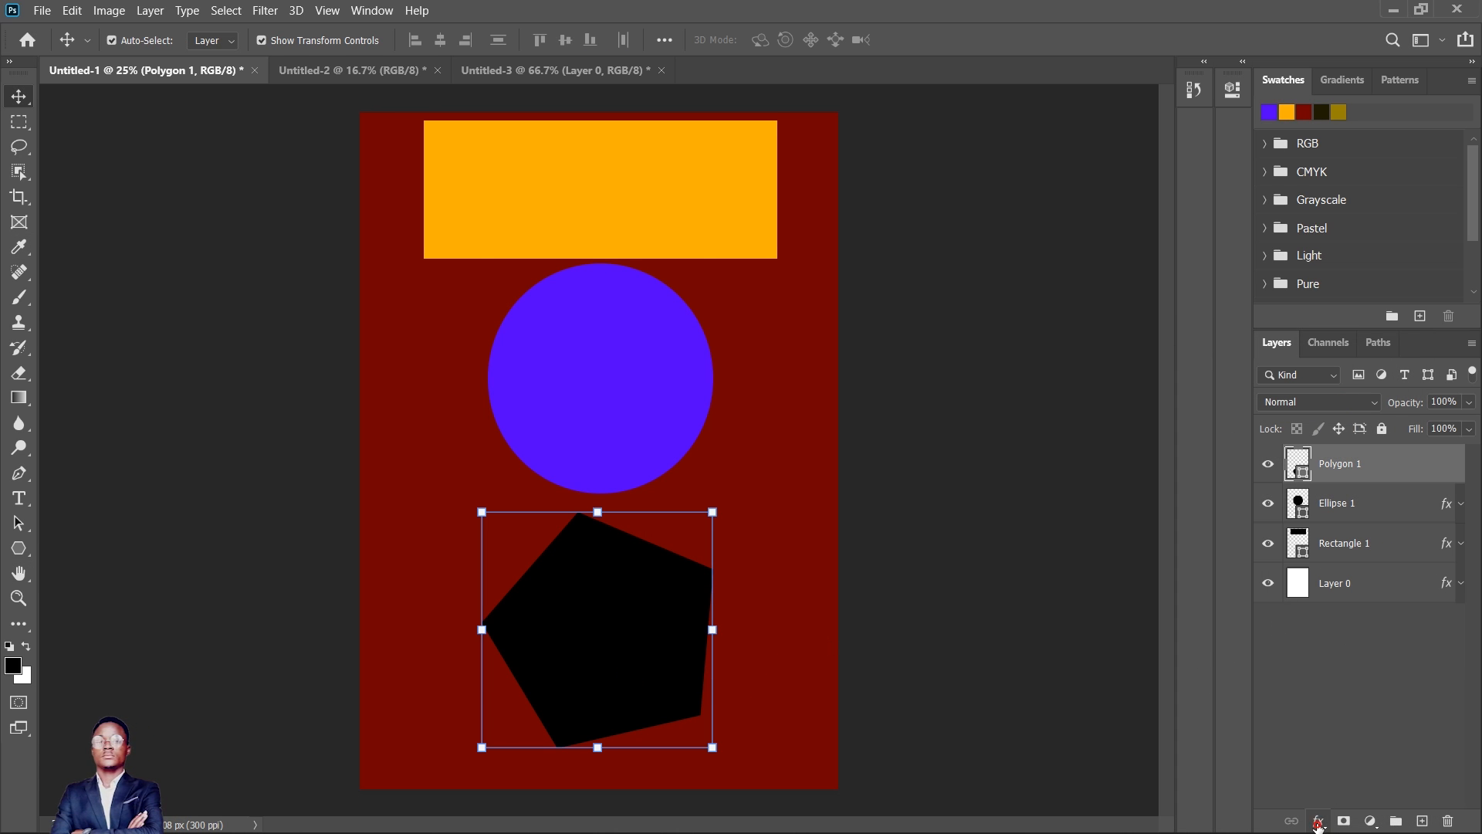
left_click(1318, 823)
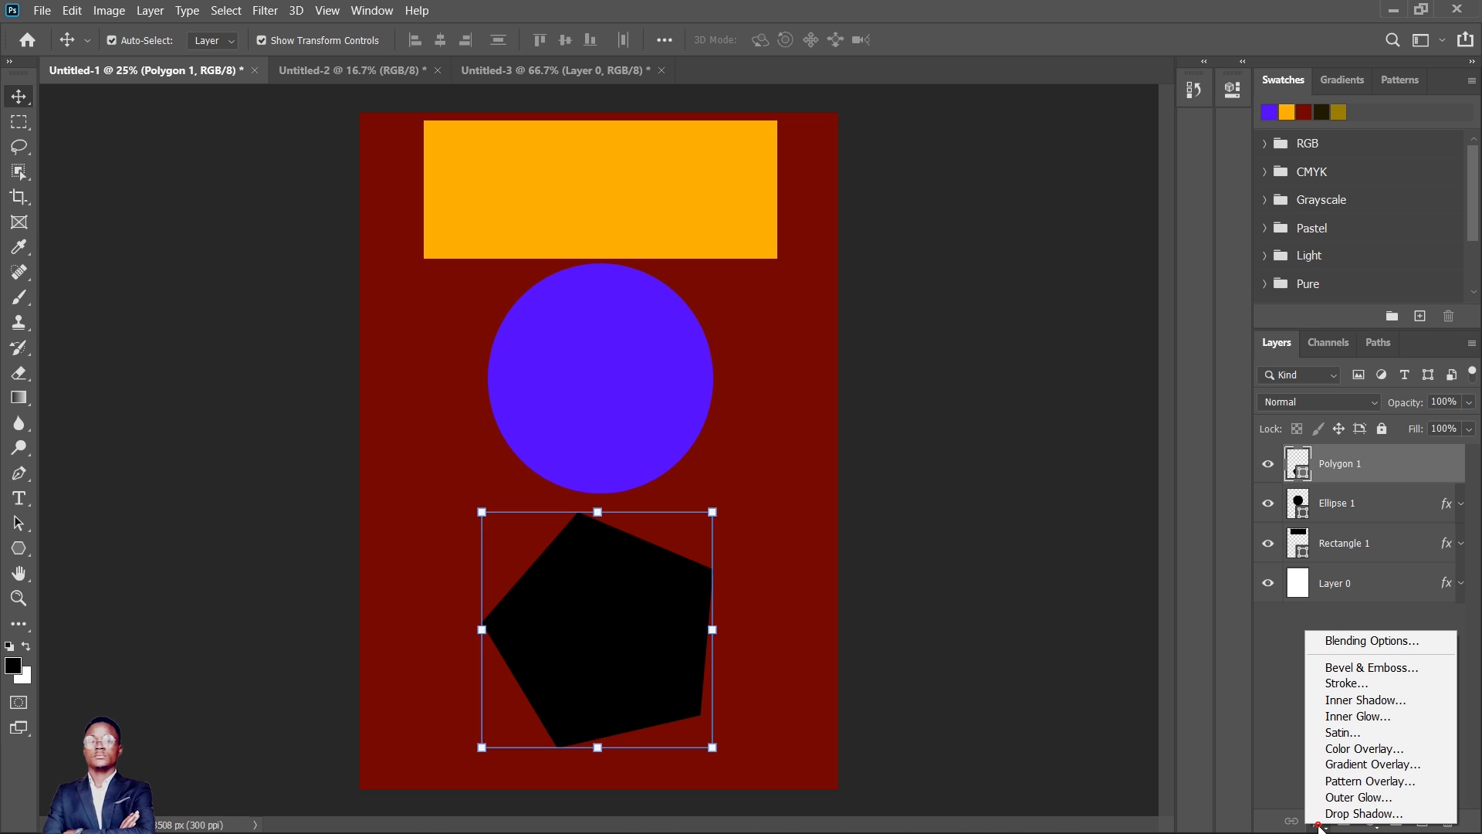
left_click(1364, 753)
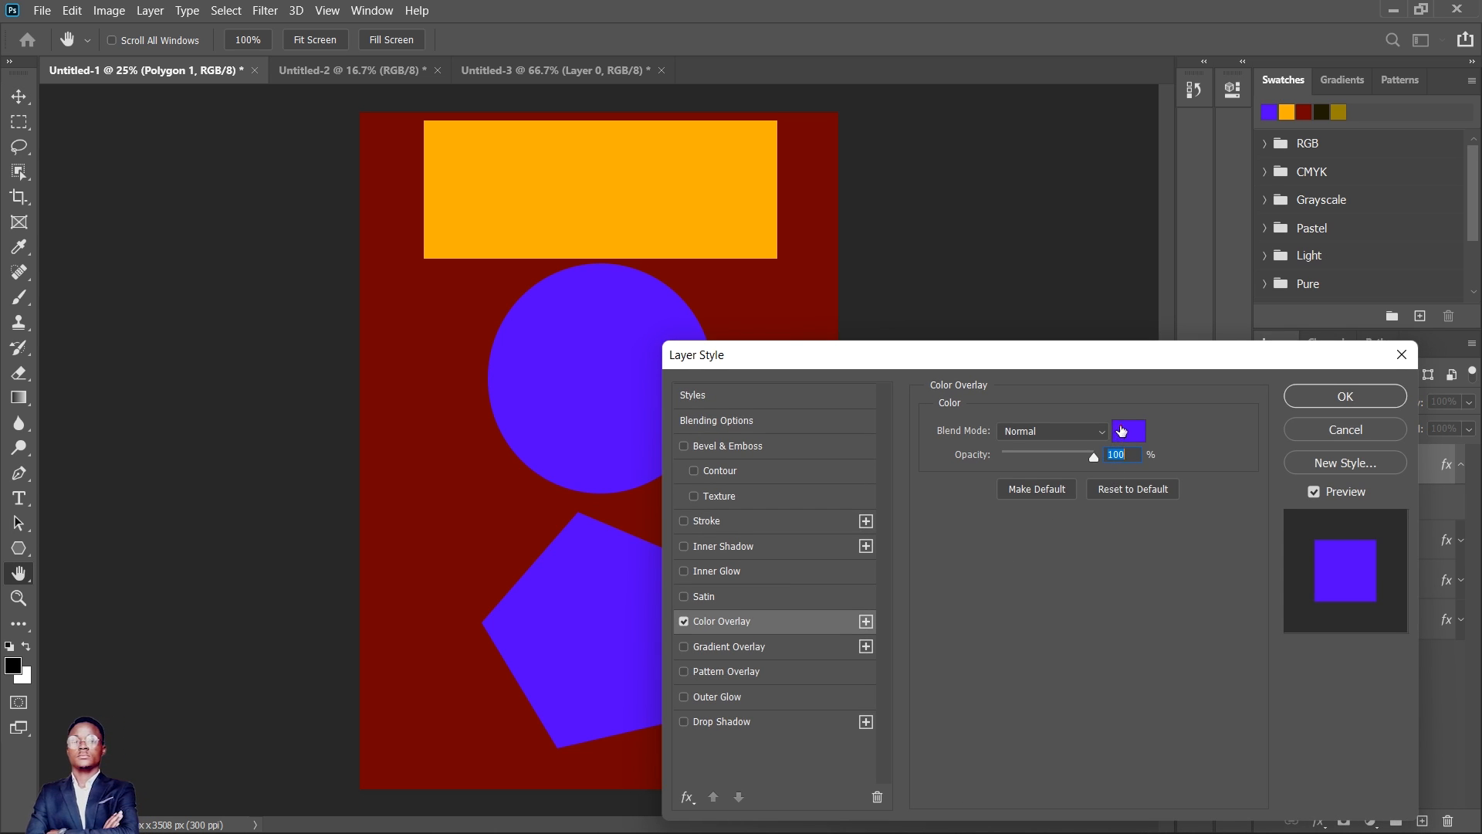
left_click(1122, 431)
left_click_drag(1109, 630, 1169, 695)
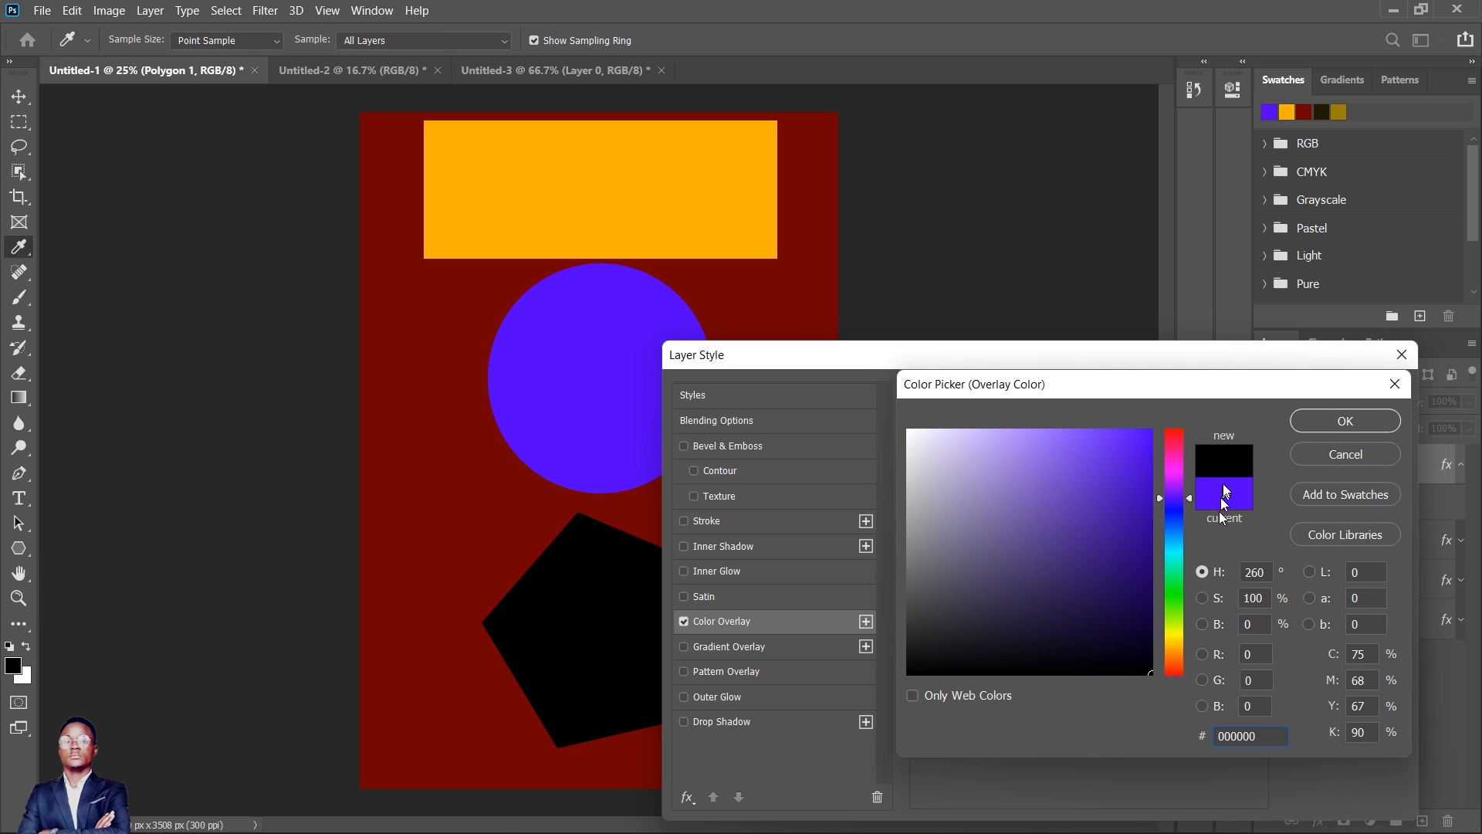
left_click_drag(1179, 549, 1166, 426)
left_click(1342, 426)
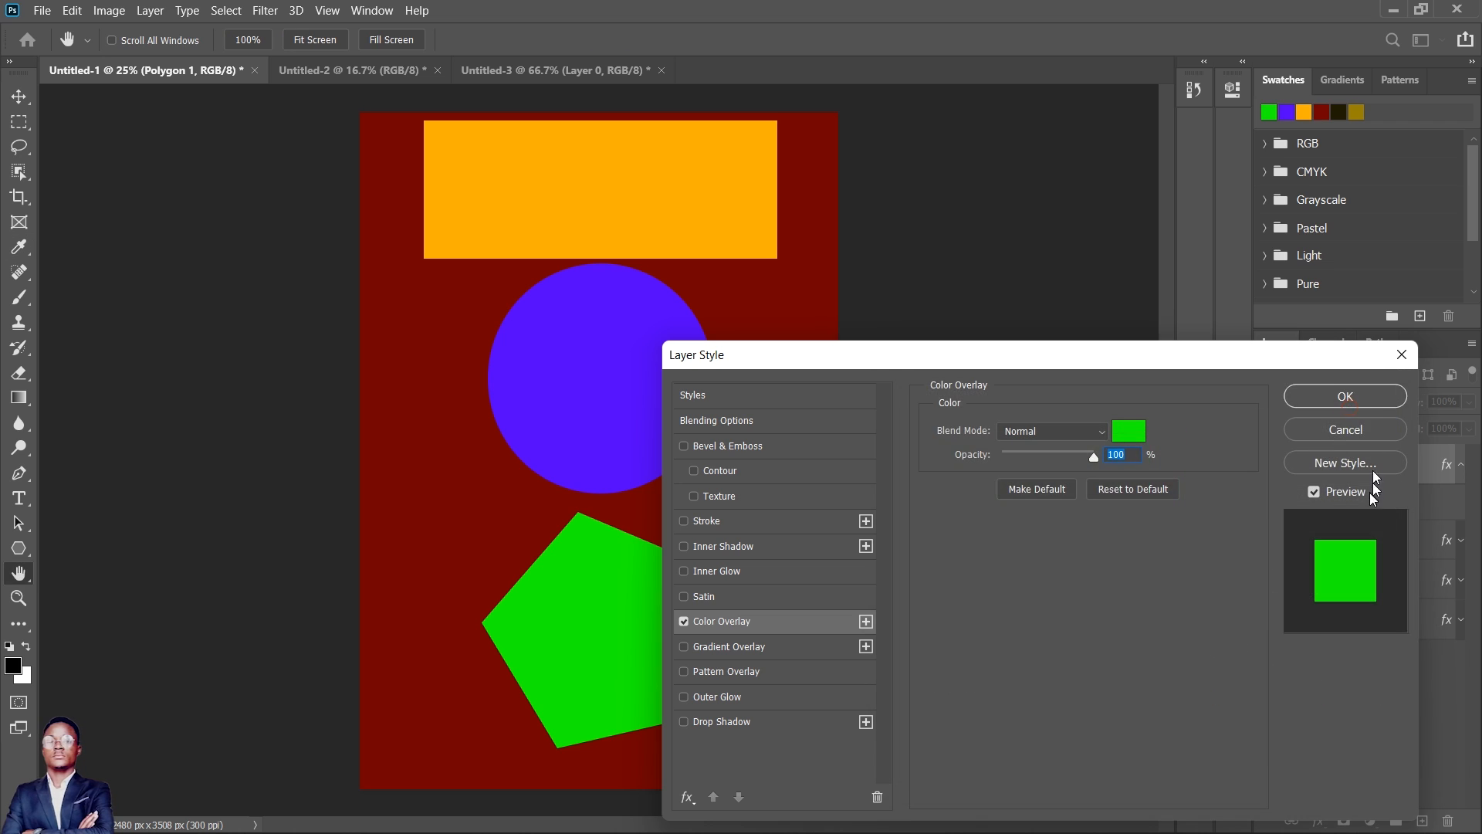
left_click(1368, 396)
left_click(988, 417)
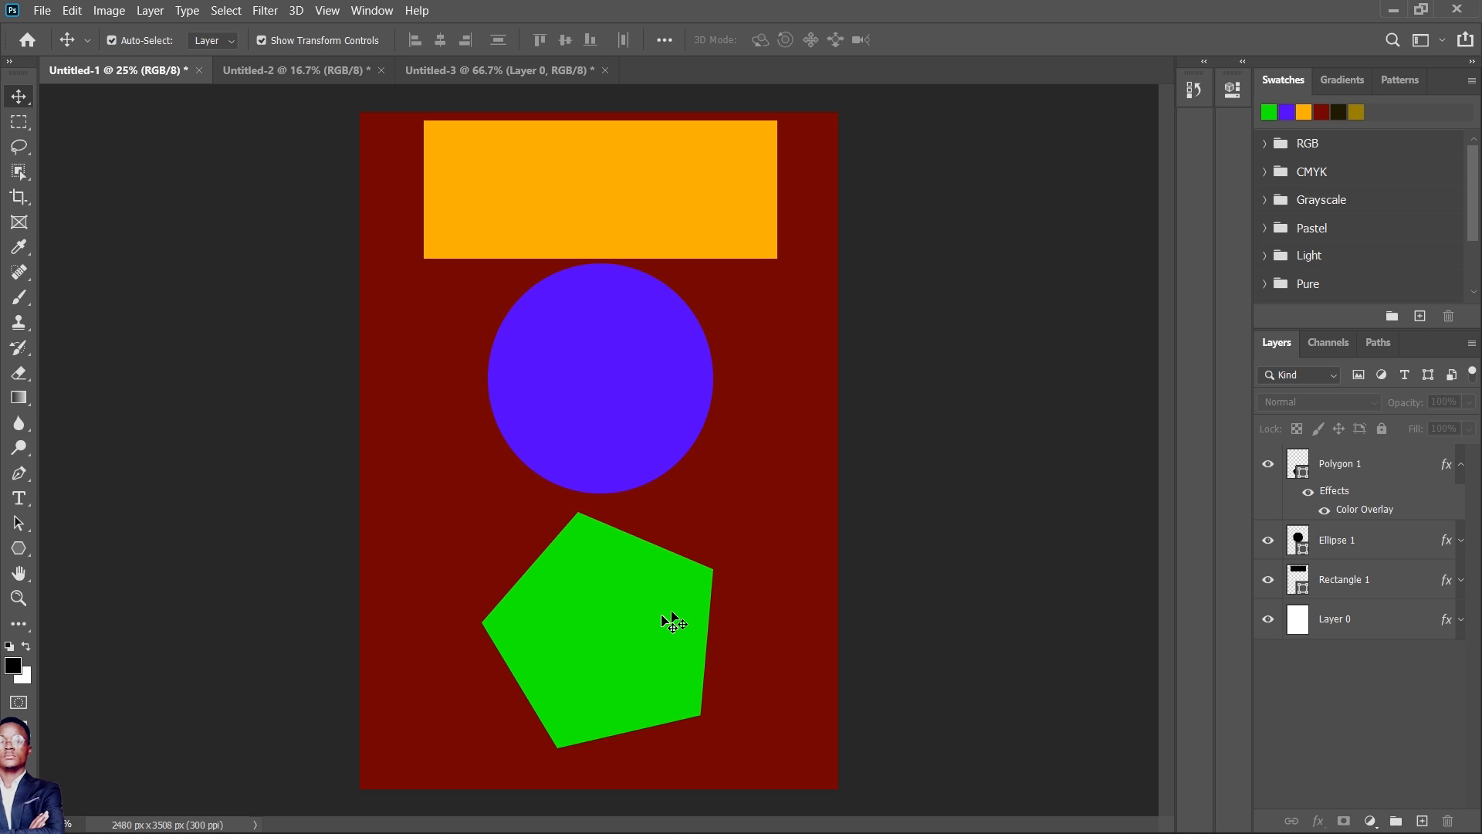
- Move the rectangle, circle and pentagon slightly down the page to leave small, roughly even gaps between them
left_click_drag(662, 614, 661, 630)
left_click_drag(601, 361, 602, 377)
left_click_drag(622, 199, 621, 210)
left_click_drag(631, 369, 625, 373)
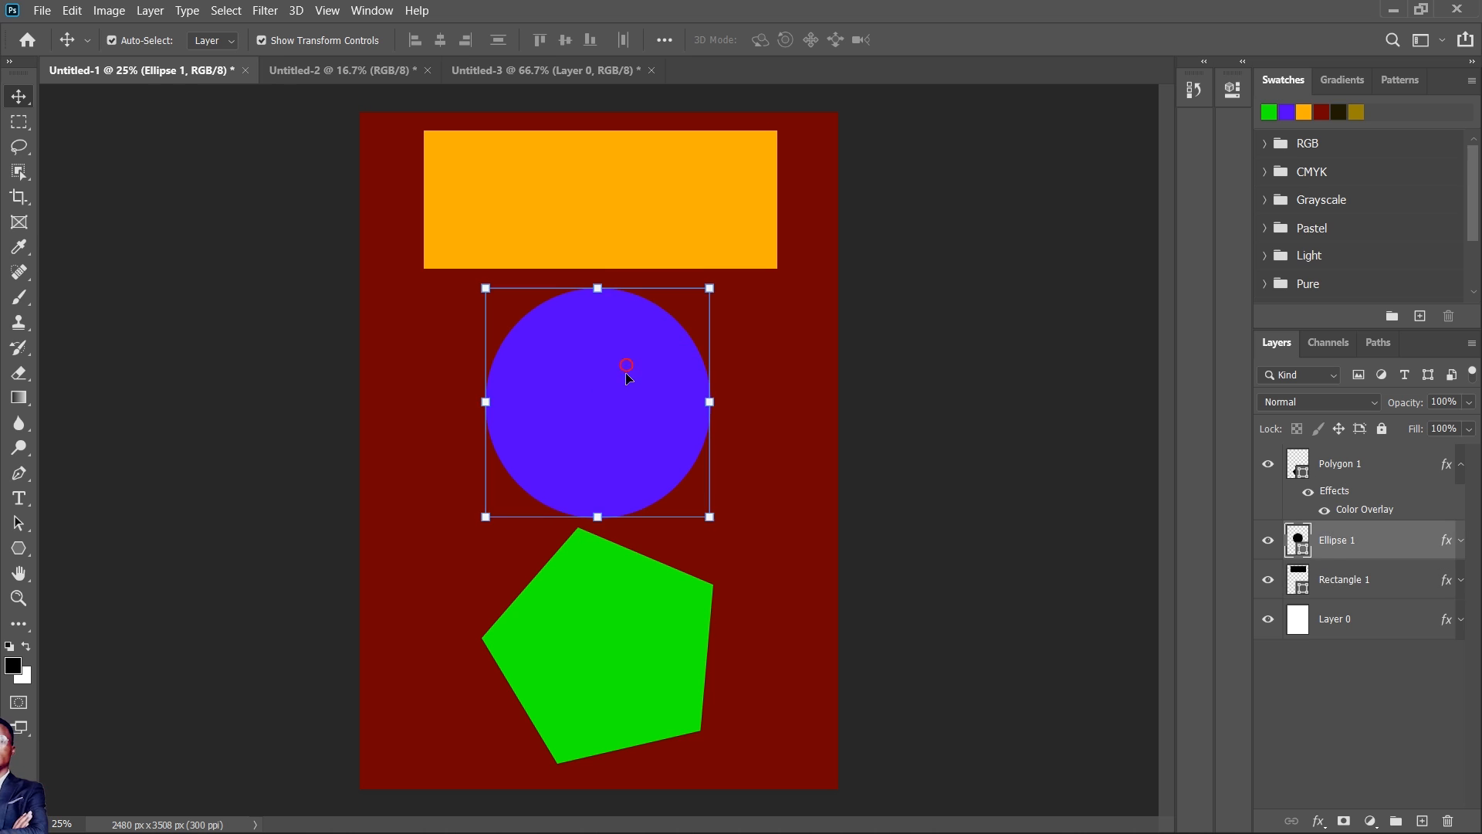
mouse_move(626, 609)
left_mouse_down()
mouse_move(614, 631)
mouse_move(627, 634)
left_mouse_up()
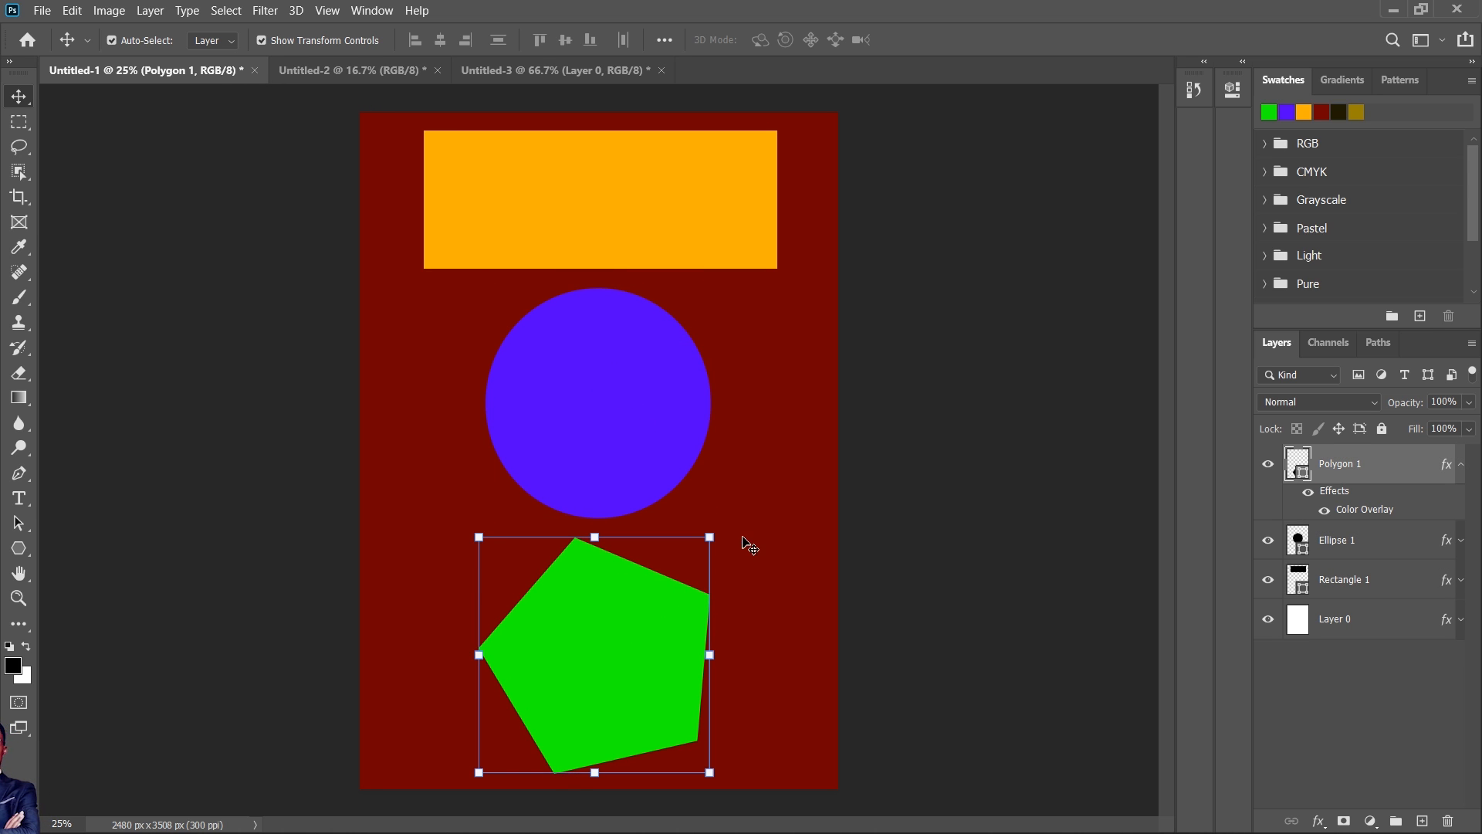
- Rotate the green pentagon about 121° so its flat side is on top and a point faces down, then deselect it
left_click_drag(719, 541, 612, 753)
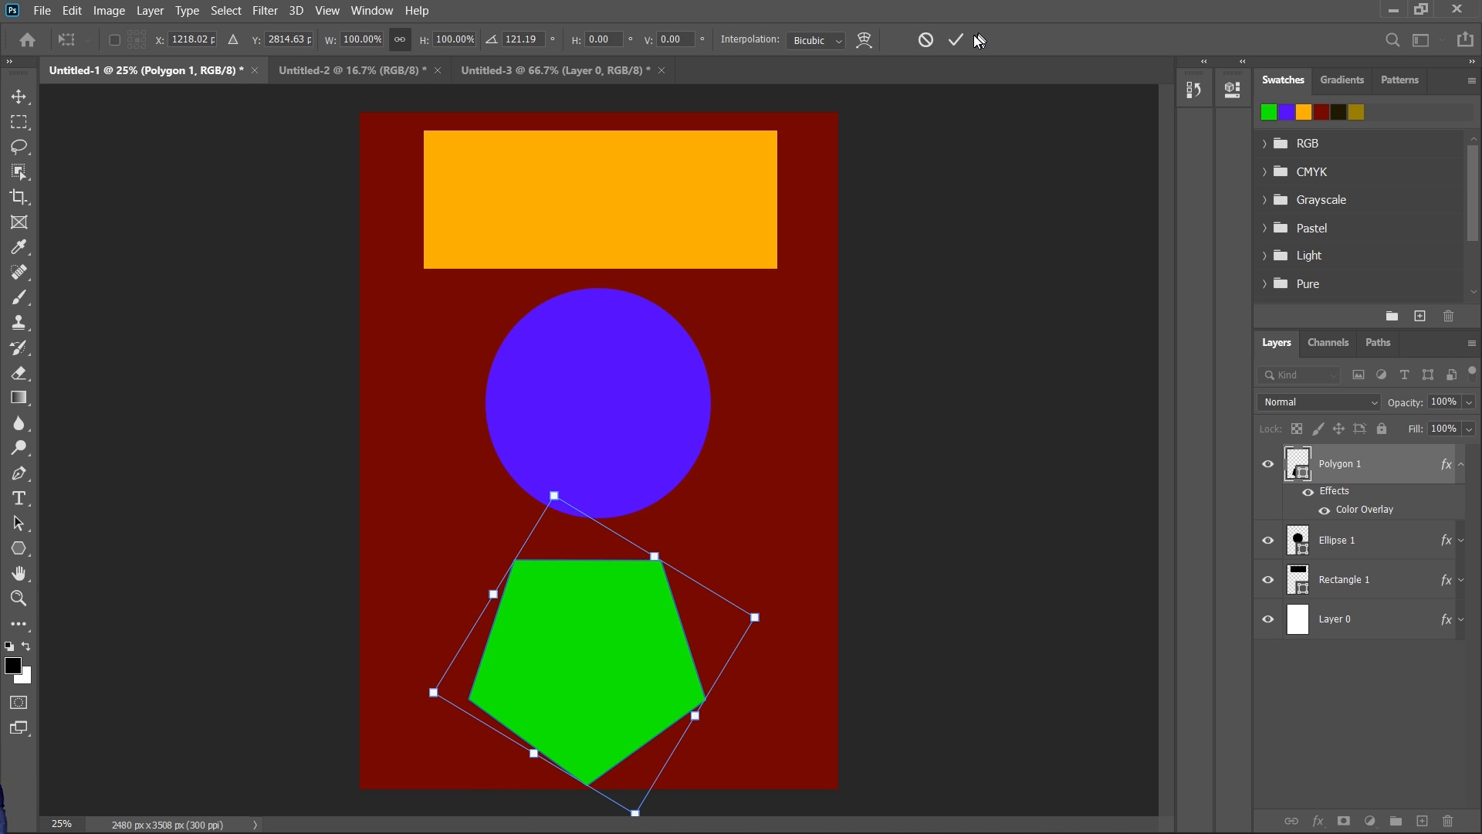
left_click(926, 39)
left_click(886, 416)
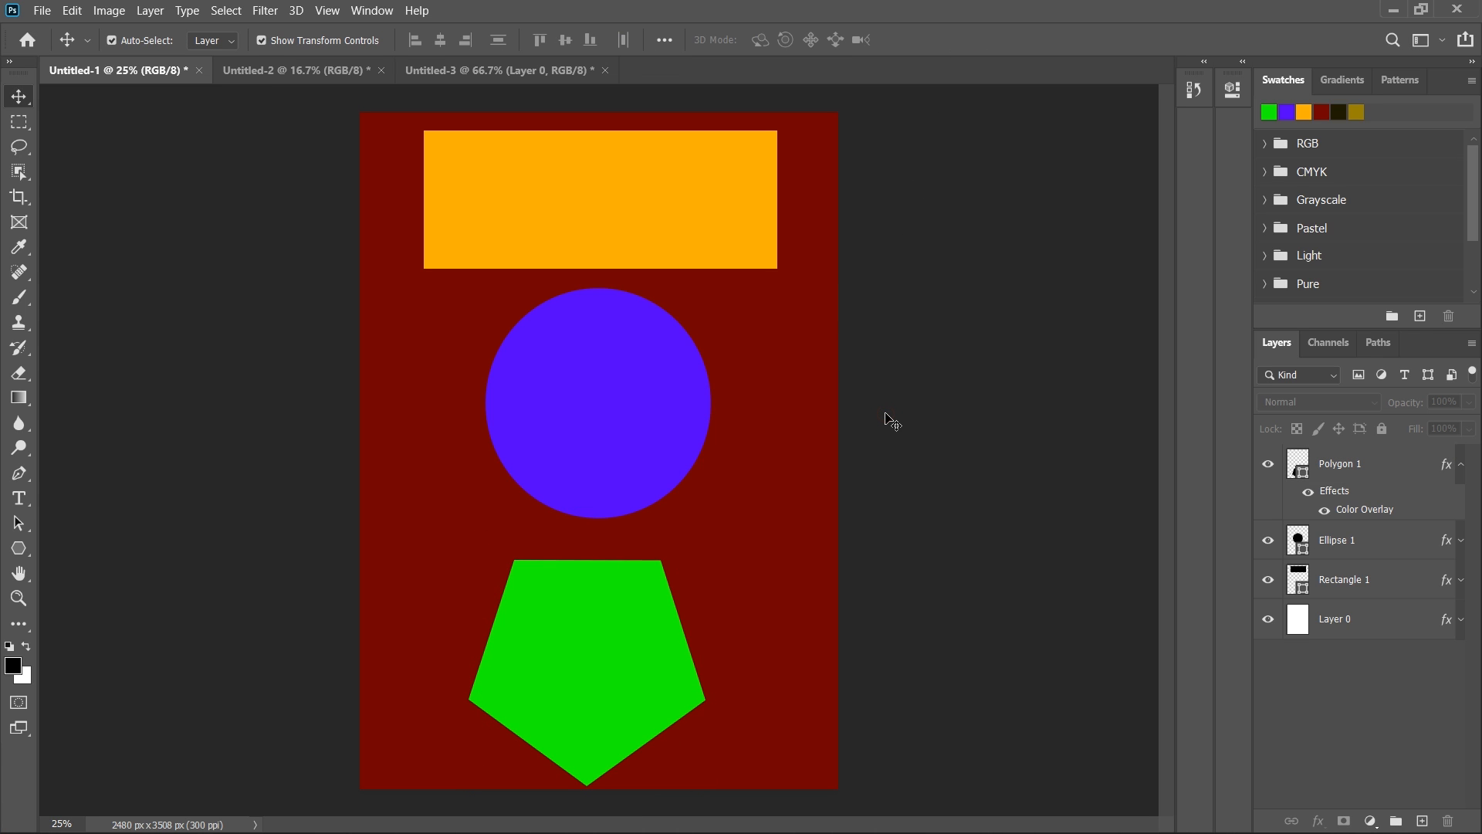